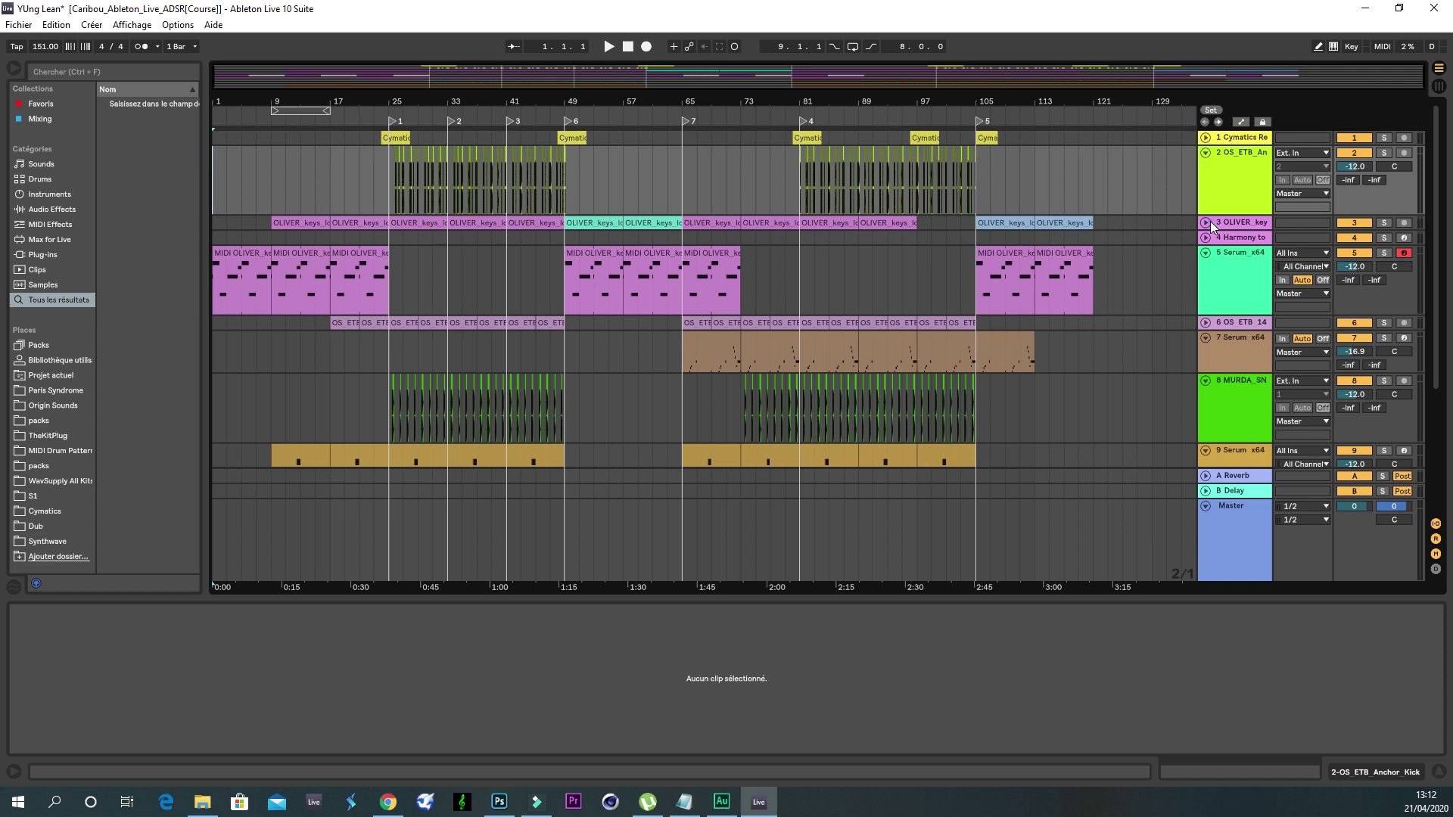
Step: Loop bars 9 to 17 of the arrangement, selecting that range on the kick track
{"action": "left_click_drag", "start_coordinate": [277, 96], "coordinate": [277, 140]}
{"action": "left_click_drag", "start_coordinate": [726, 195], "coordinate": [356, 192]}
{"action": "key", "text": "ctrl+l"}
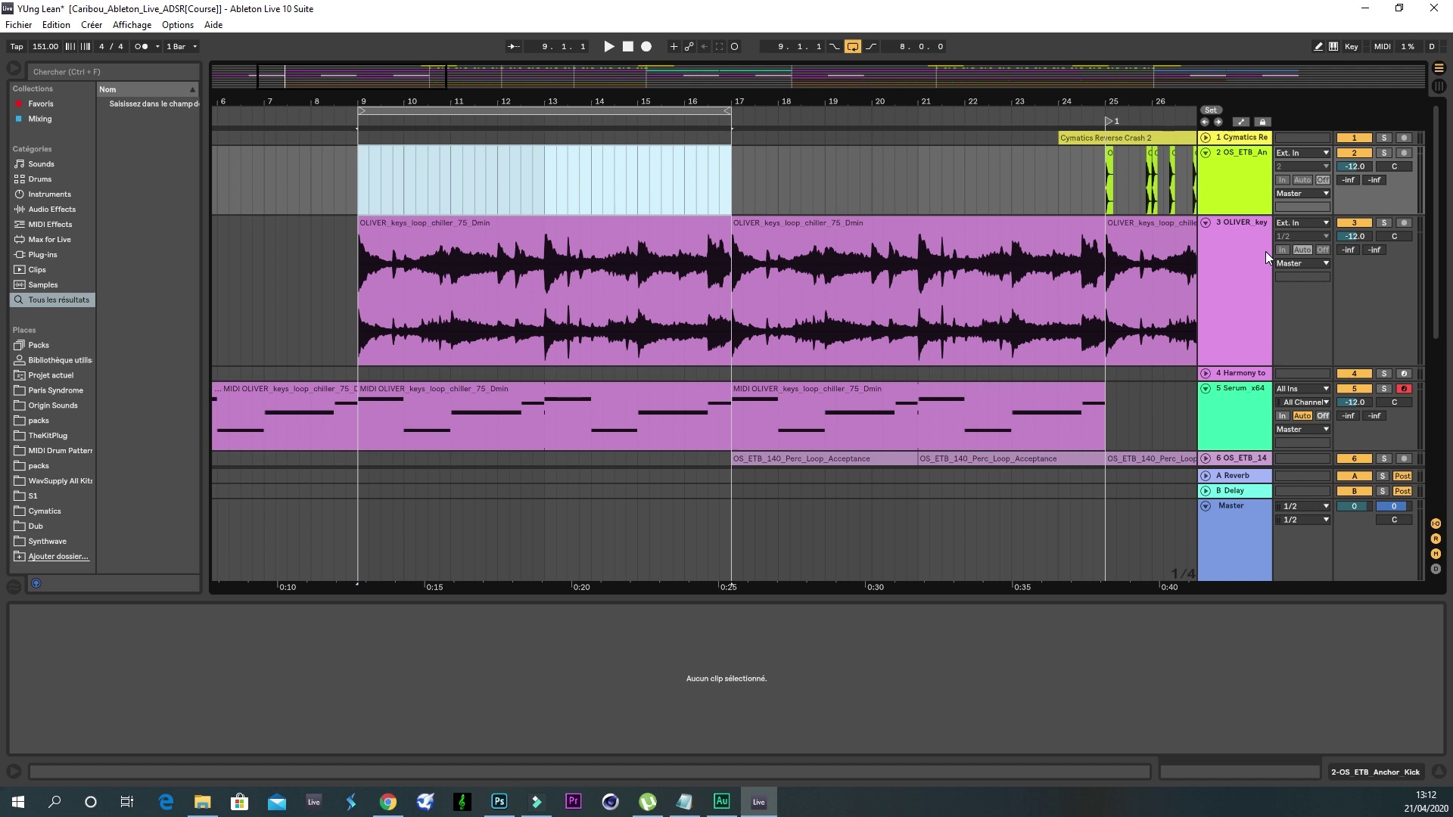
Step: Solo the OLIVER keys track, listen to its loop from bar 9, and select the last half bar of the first clip
{"action": "left_click", "coordinate": [1382, 224]}
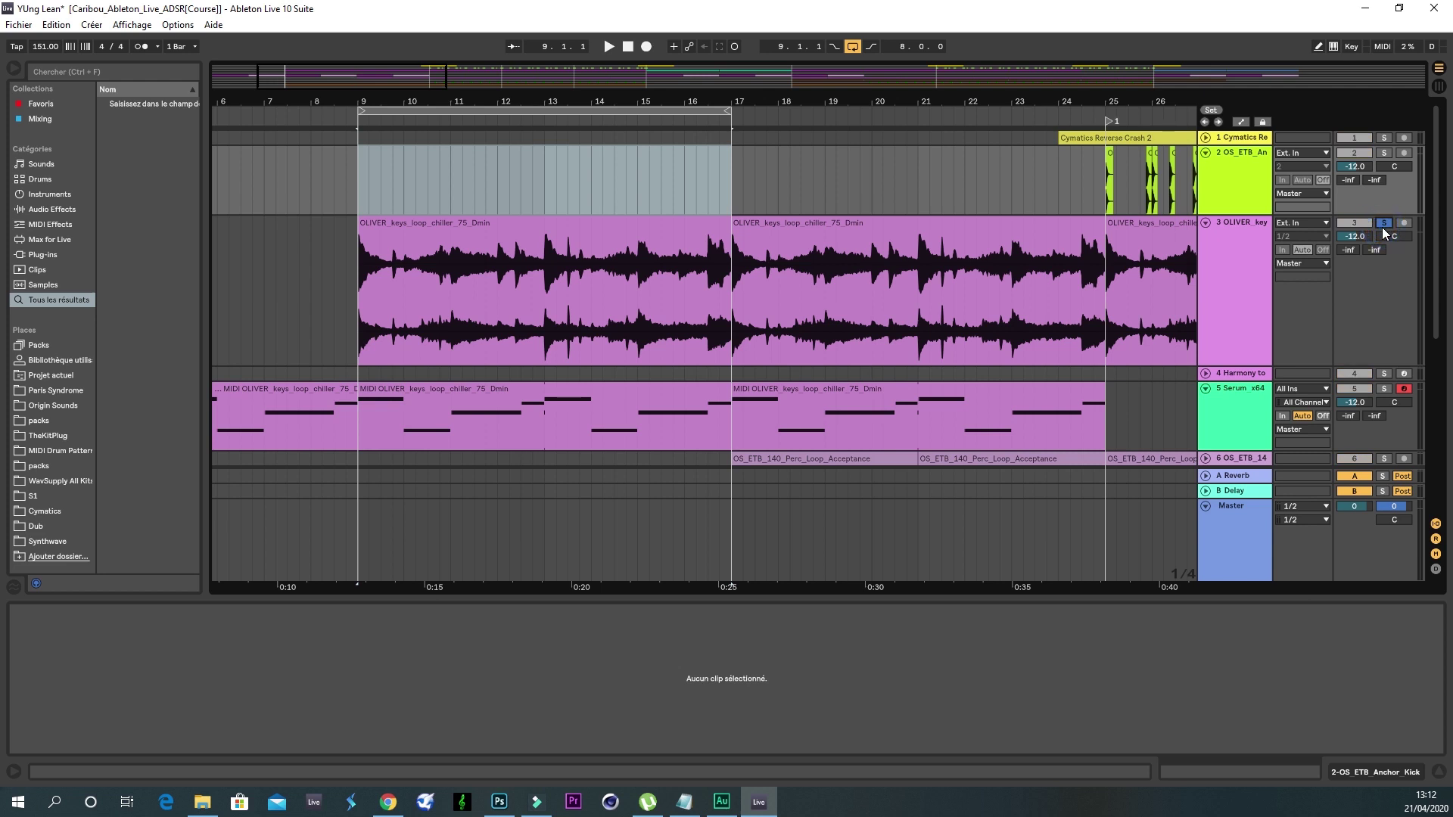
{"action": "key", "text": "space"}
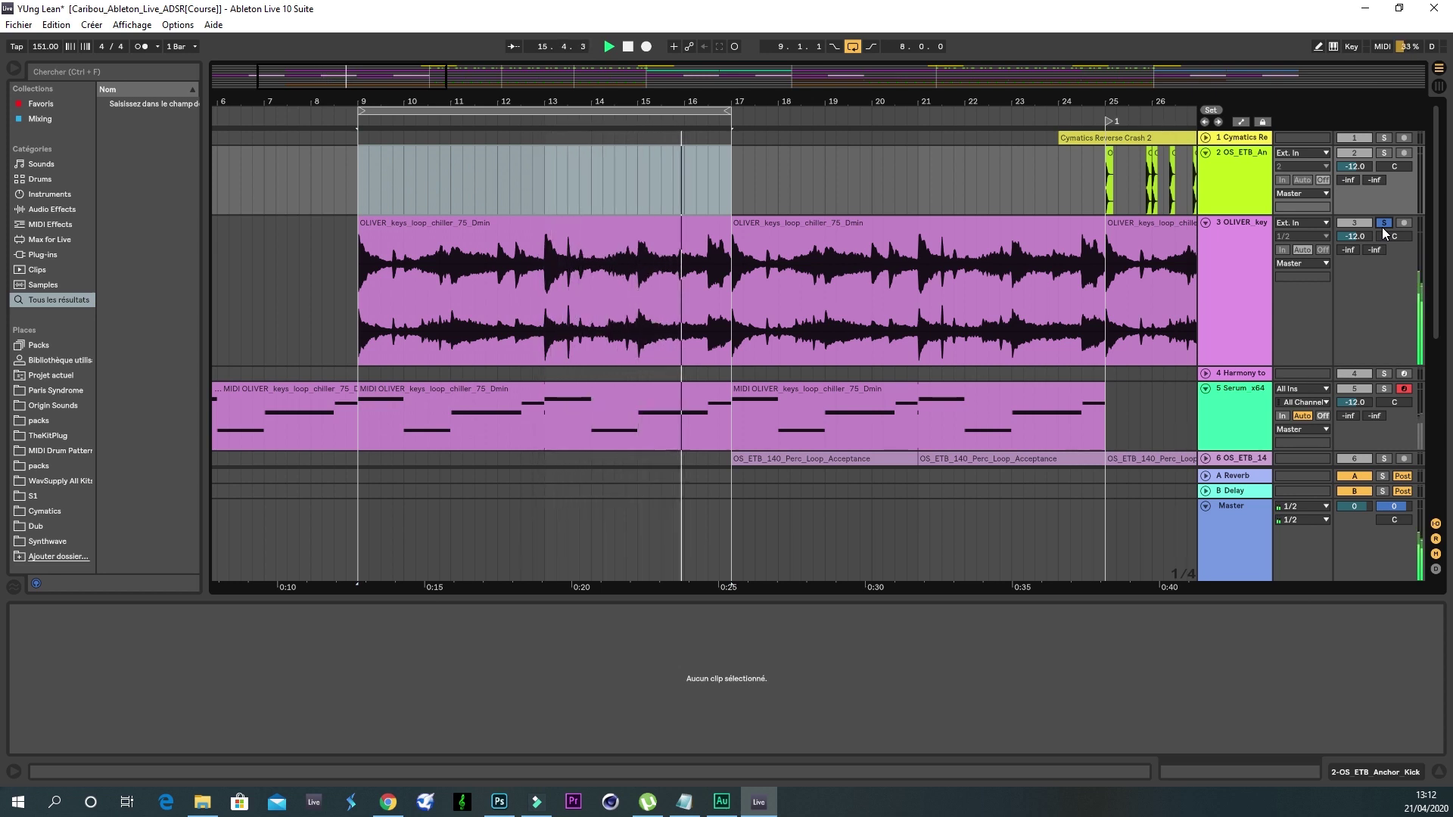
{"action": "key", "text": "space"}
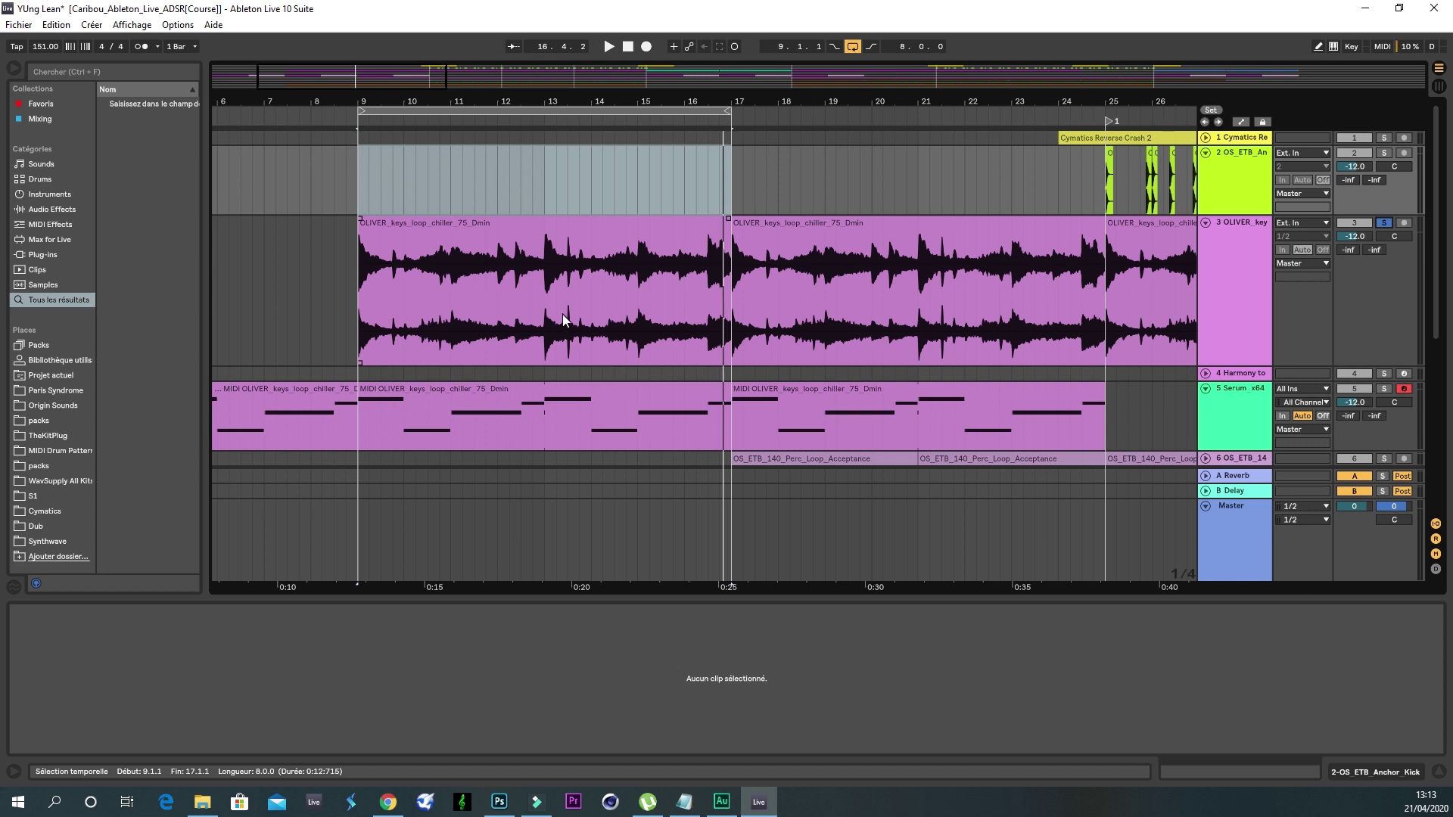
{"action": "left_click_drag", "start_coordinate": [705, 306], "coordinate": [731, 301]}
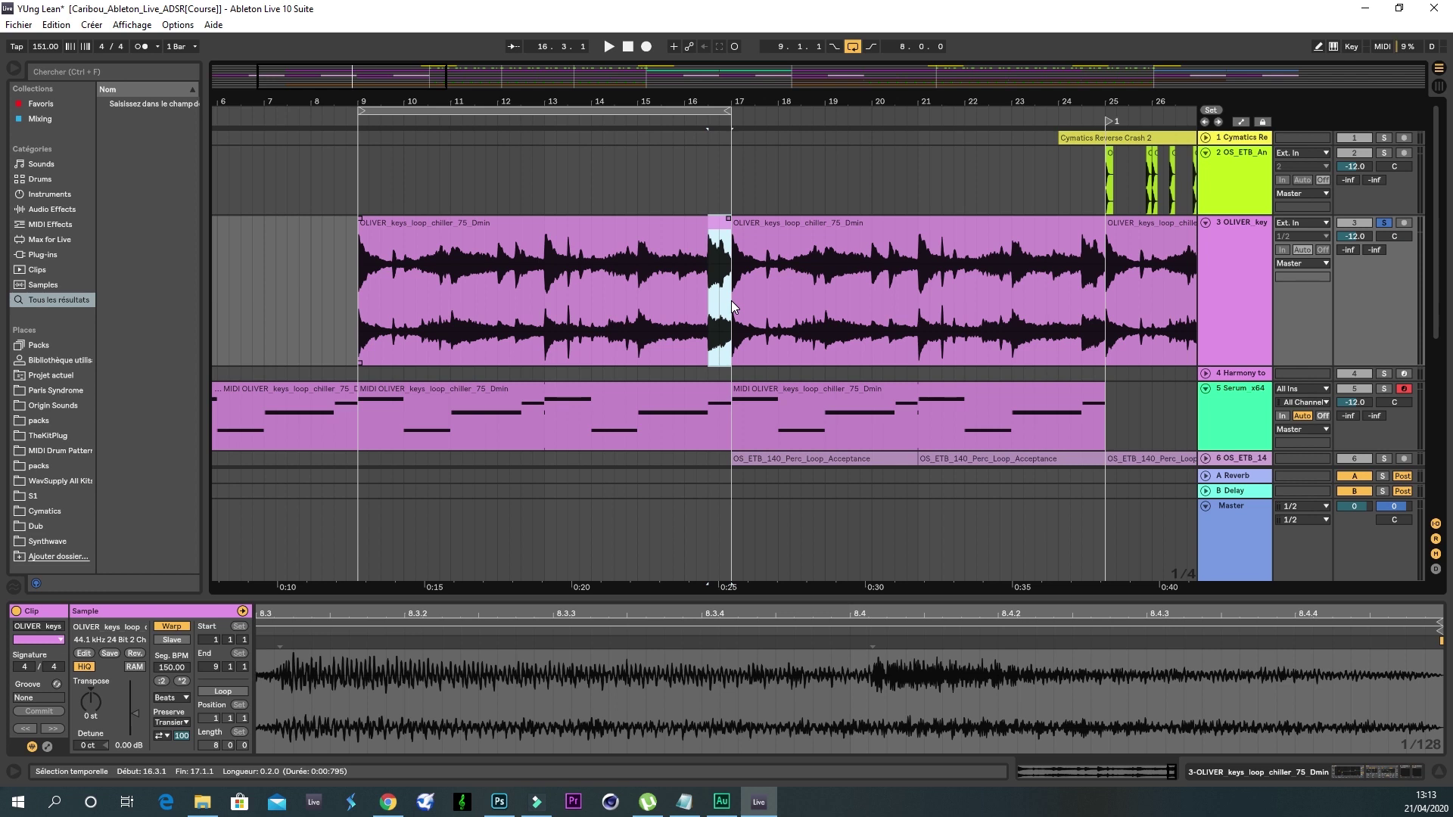
Step: Examine the OLIVER keys track's effect chain, opening and closing the HalfTime and RC-20 Retro Color plug-in windows
{"action": "left_click", "coordinate": [1237, 229]}
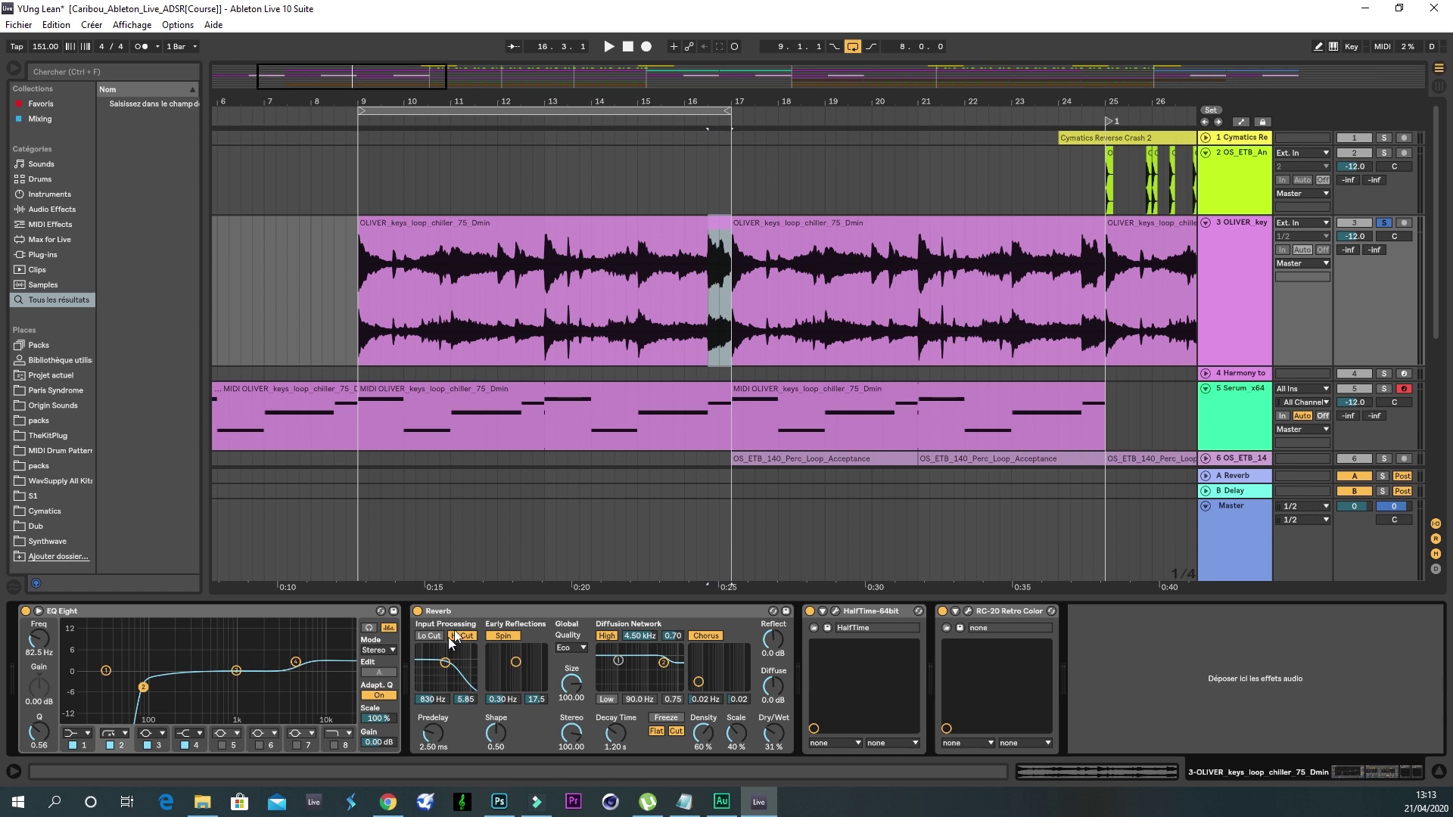
{"action": "left_click", "coordinate": [835, 612]}
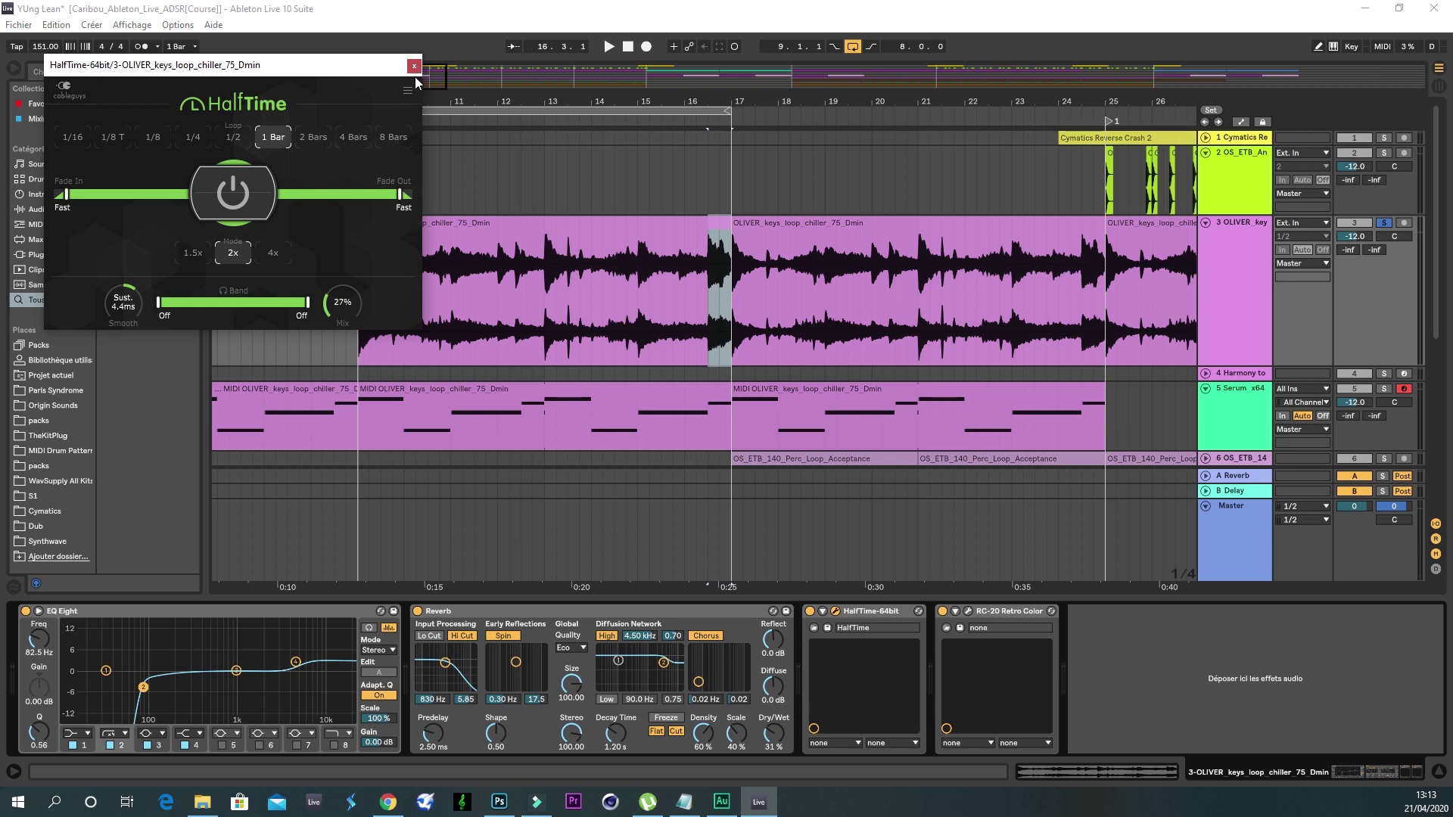
{"action": "left_click", "coordinate": [967, 611]}
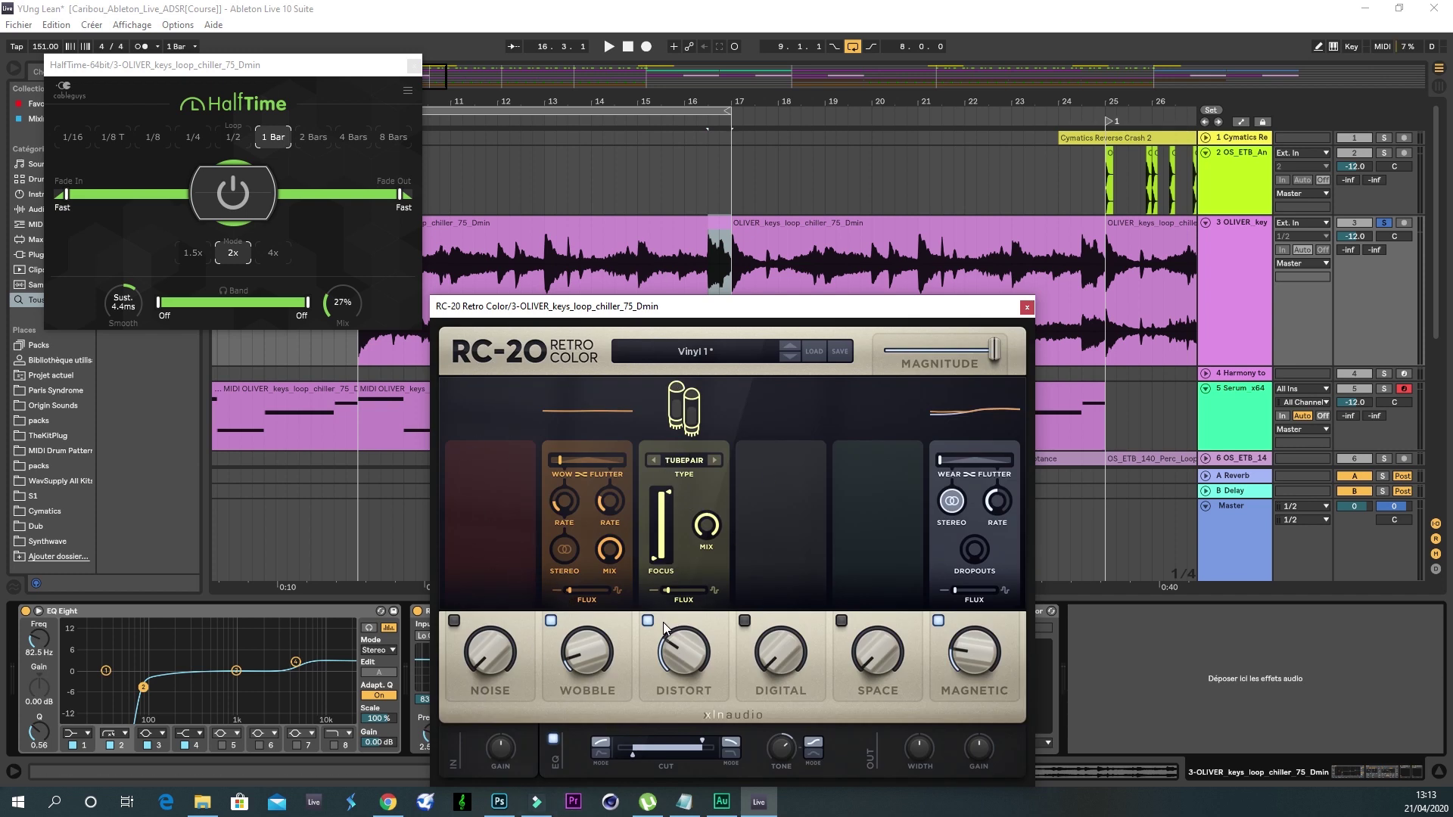
{"action": "left_click", "coordinate": [1025, 307]}
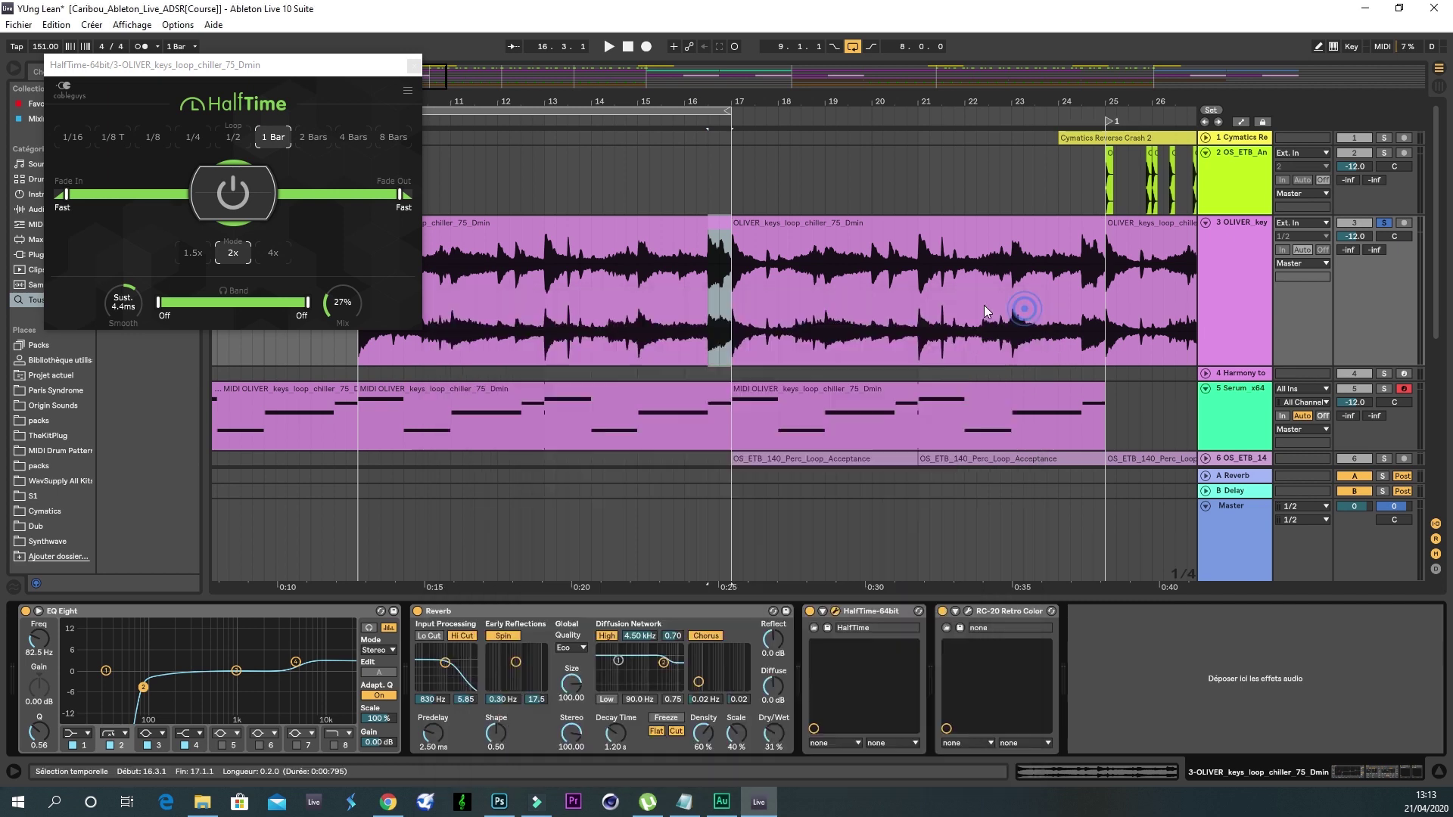
{"action": "left_click", "coordinate": [413, 65]}
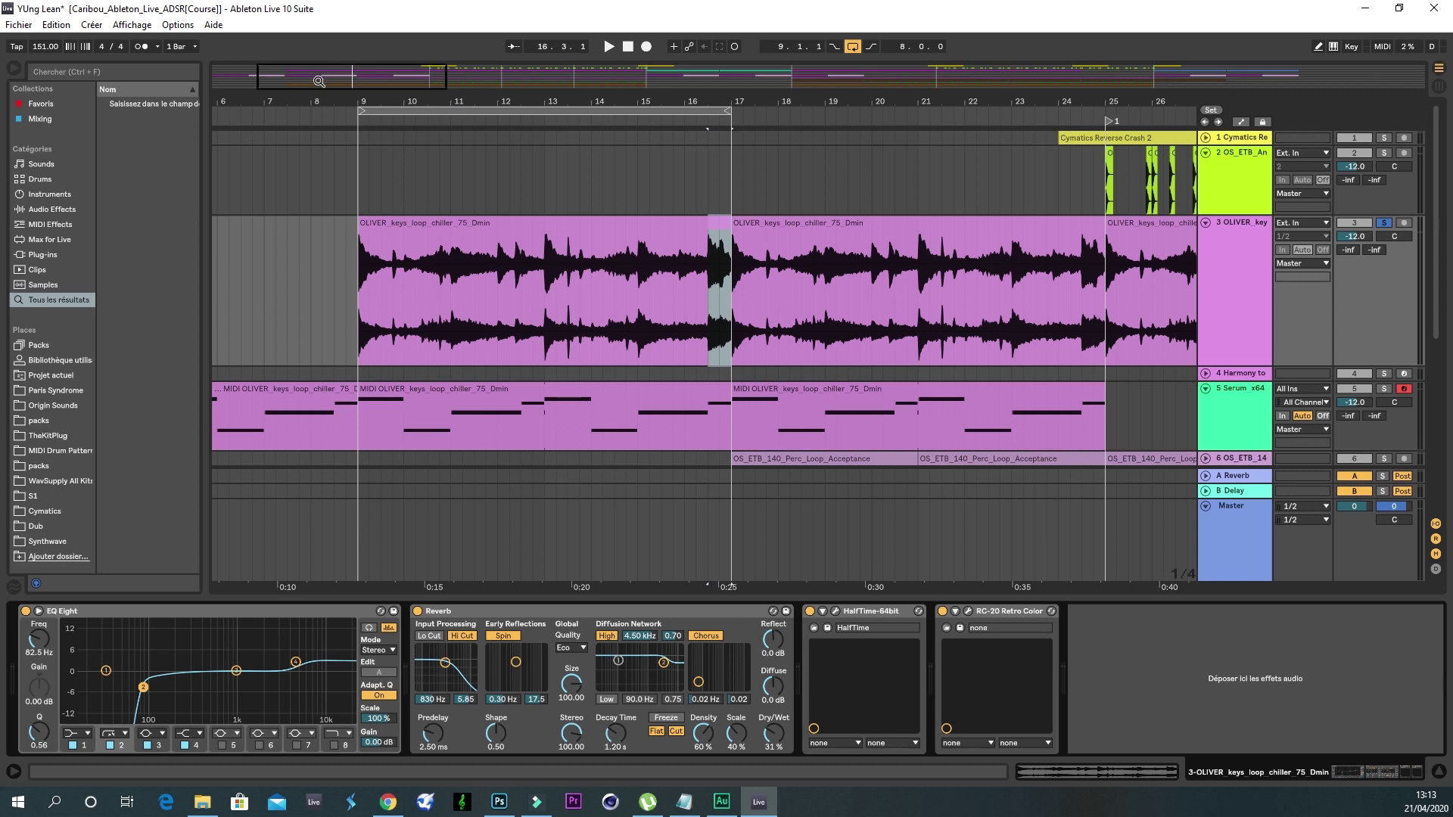
Step: Look at the Harmony to MIDI track unfolded and the MIDI conversion commands for the first OLIVER keys clip, then fold the track again
{"action": "left_click", "coordinate": [1206, 372]}
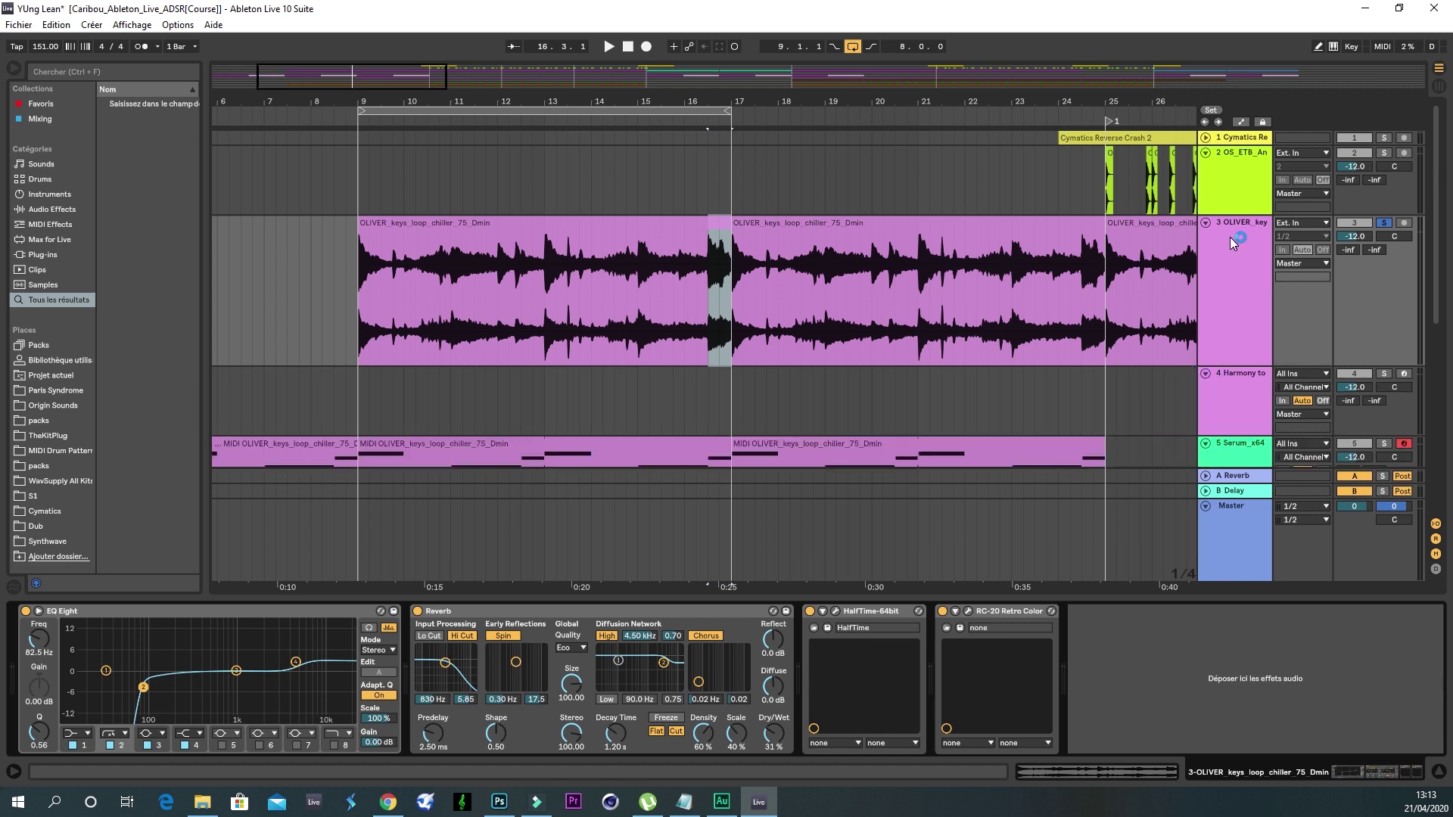
{"action": "right_click", "coordinate": [549, 255]}
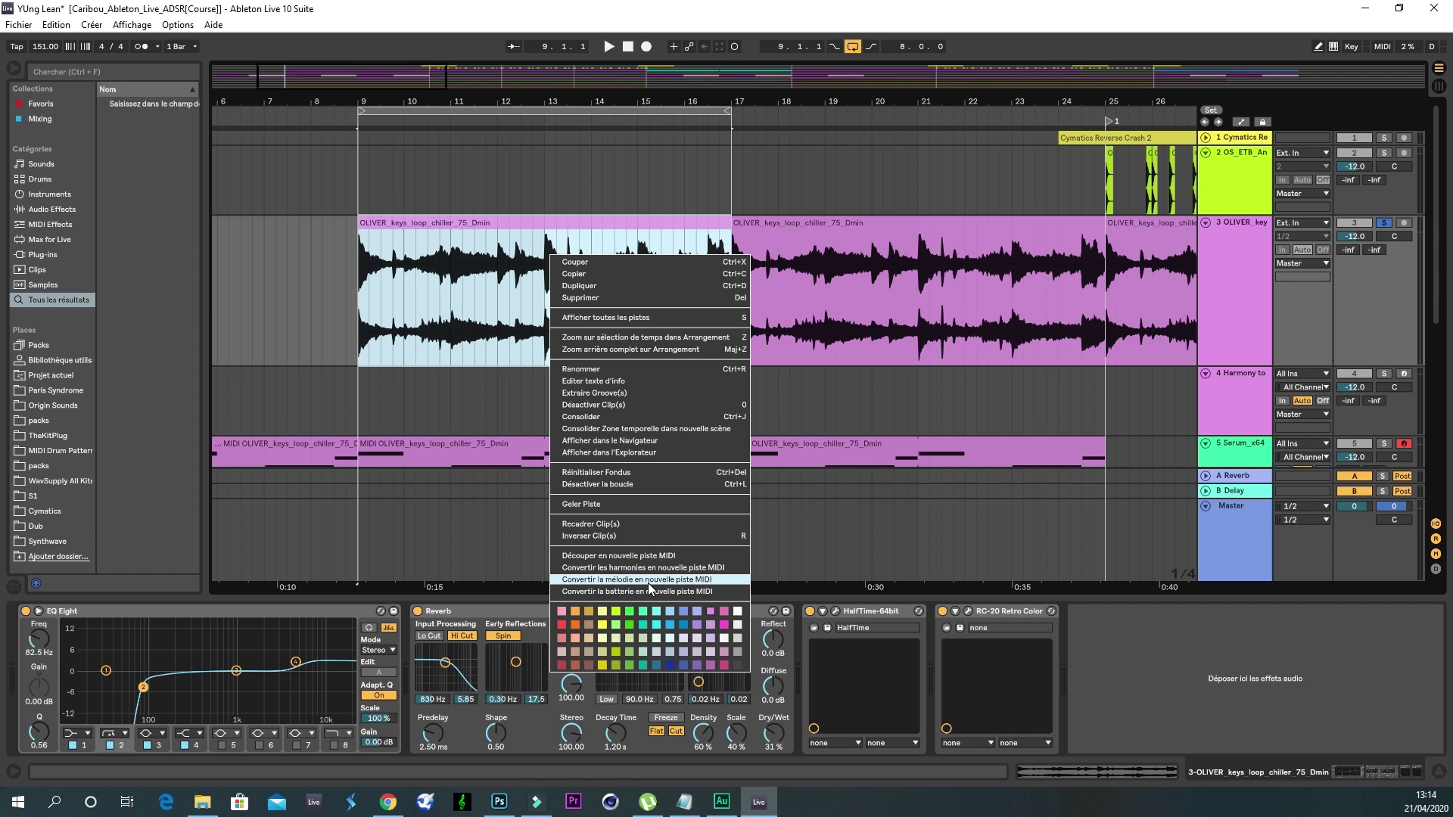
{"action": "left_click", "coordinate": [1007, 446]}
{"action": "scroll", "coordinate": [1005, 401], "scroll_direction": "down", "scroll_amount": 4}
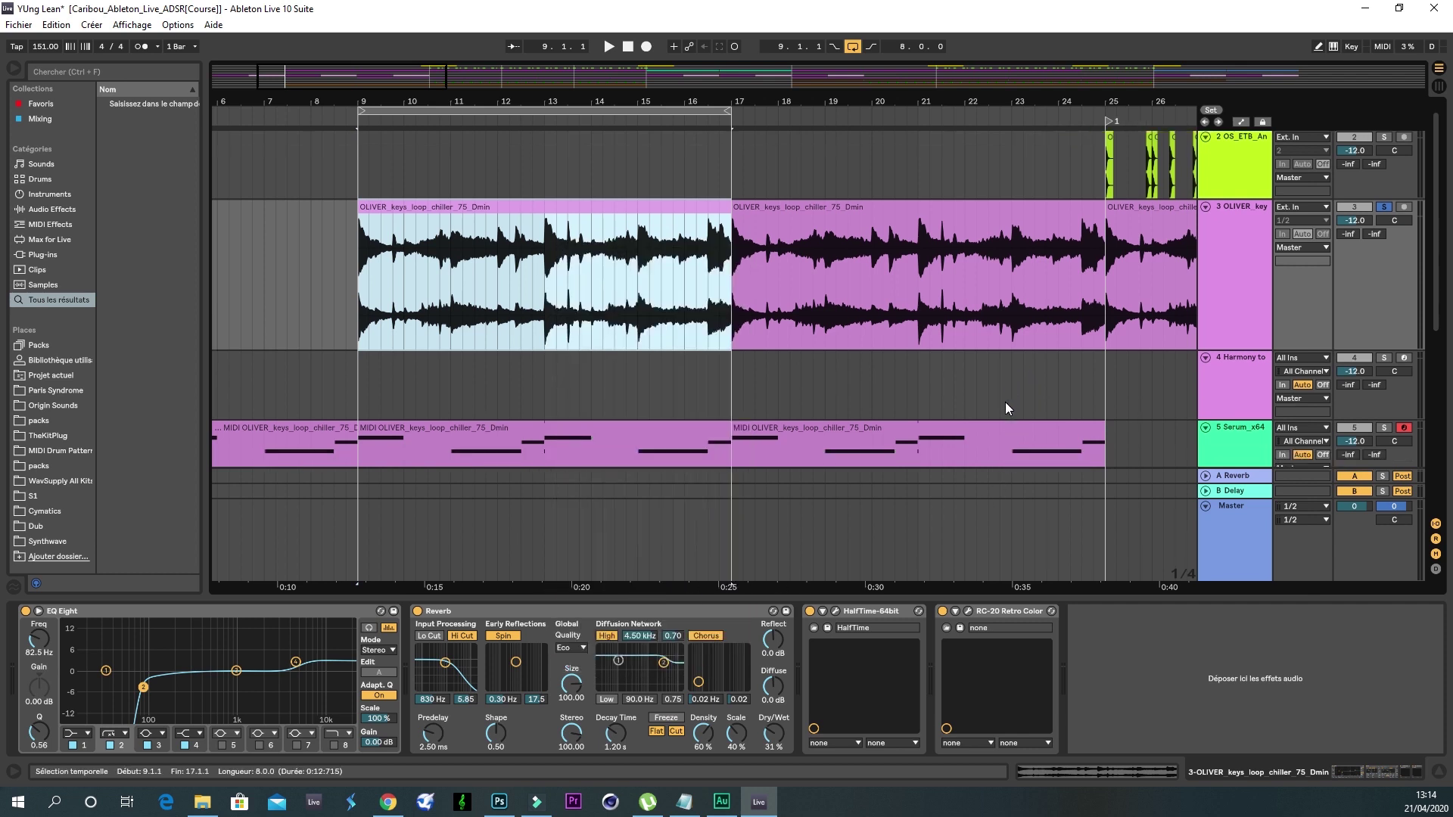
{"action": "key", "text": "minus"}
{"action": "scroll", "coordinate": [638, 293], "scroll_direction": "up", "scroll_amount": 3}
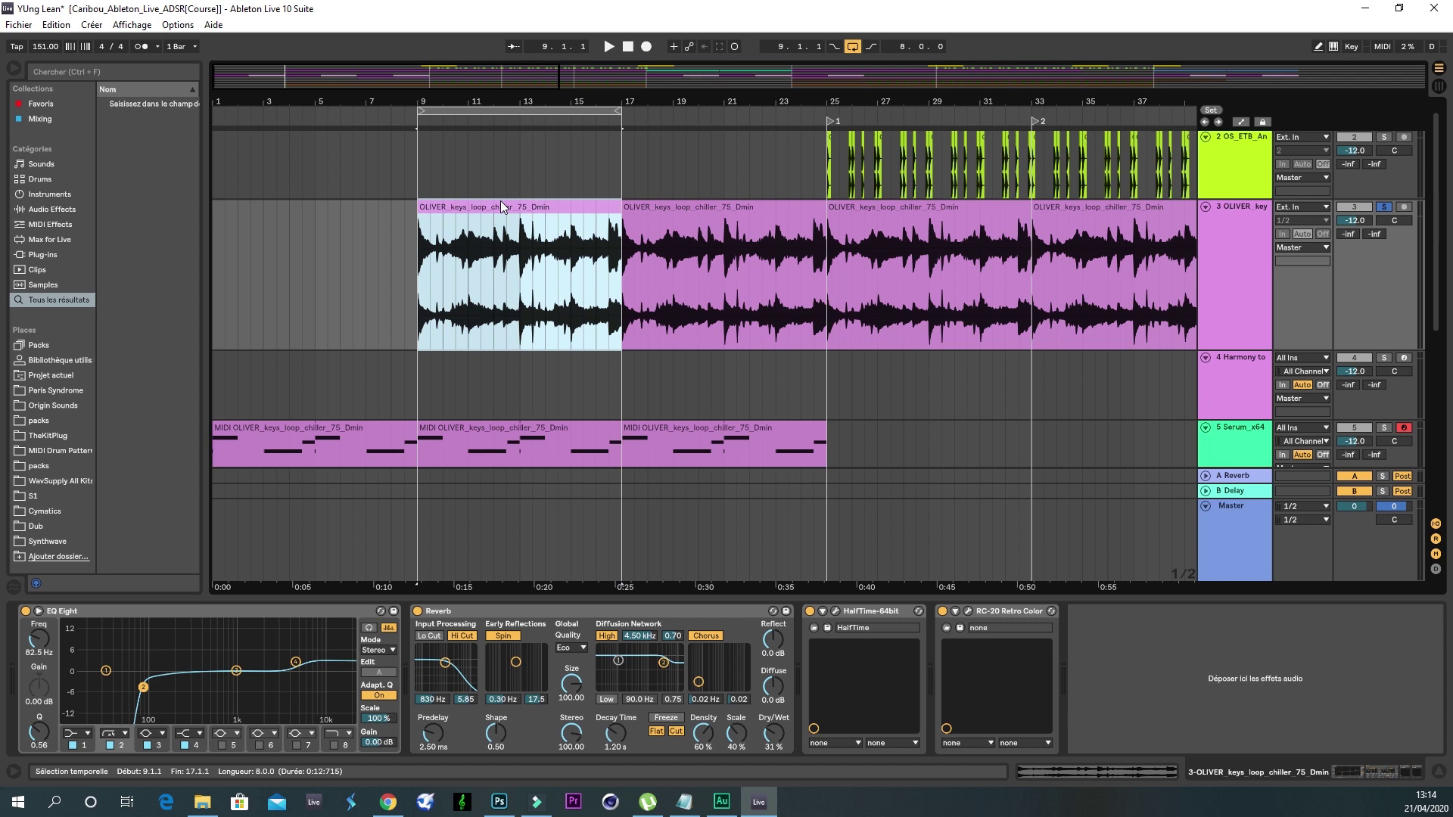
{"action": "left_click", "coordinate": [1206, 358]}
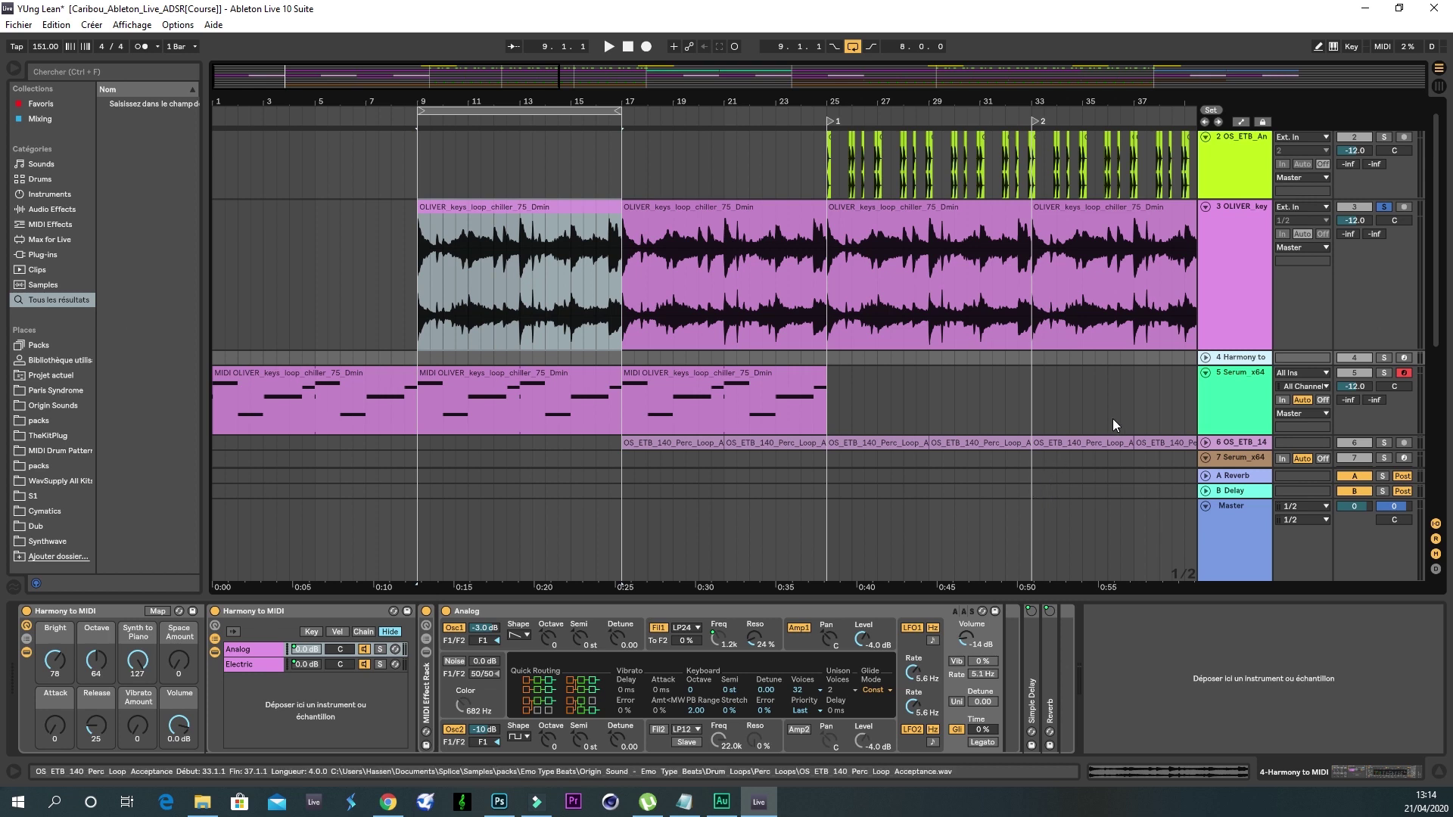
Step: Examine the notes of the first MIDI OLIVER clip on Serum track 5 in an enlarged note editor
{"action": "double_click", "coordinate": [269, 392]}
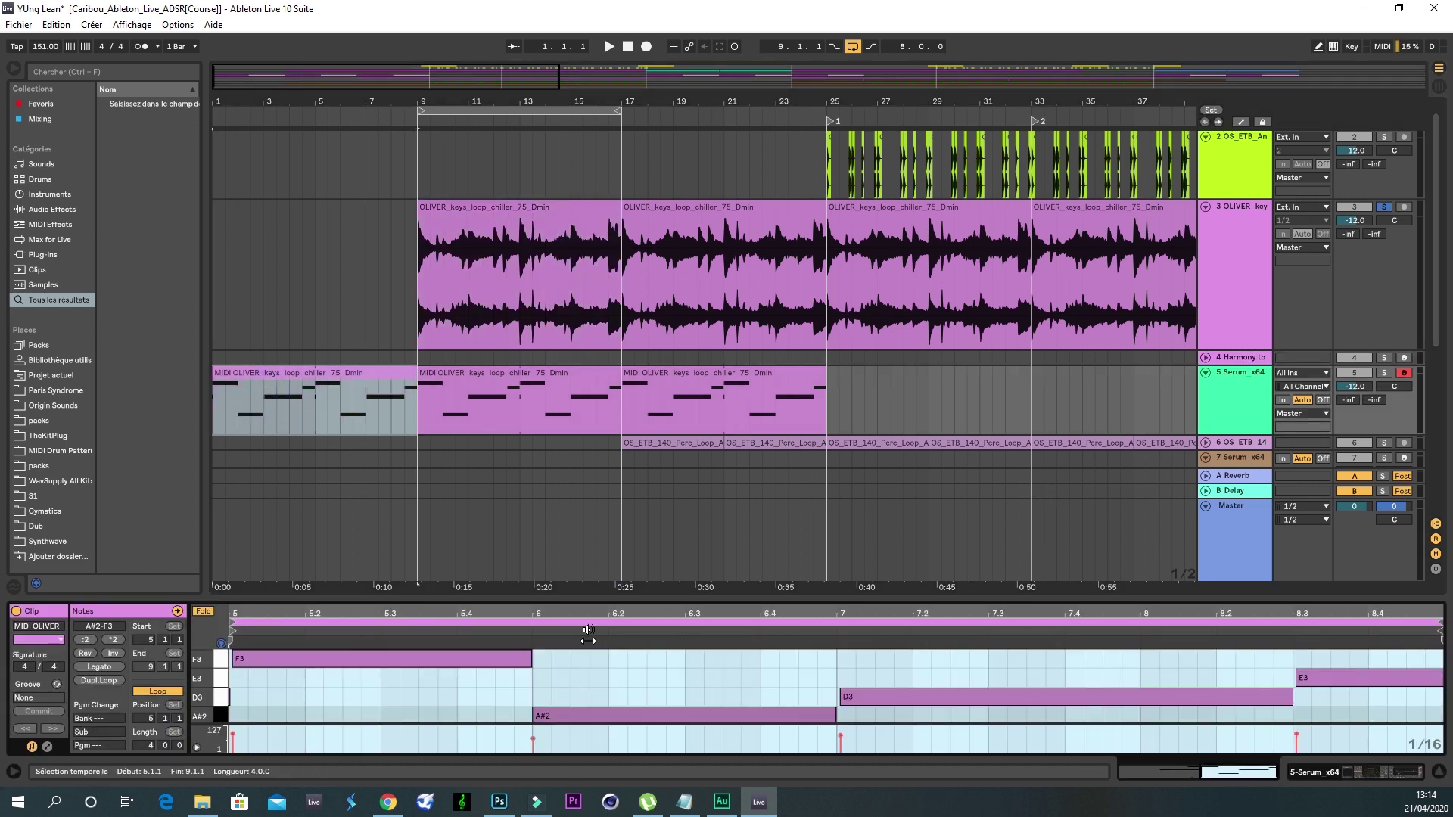
{"action": "left_click_drag", "start_coordinate": [585, 599], "coordinate": [571, 398]}
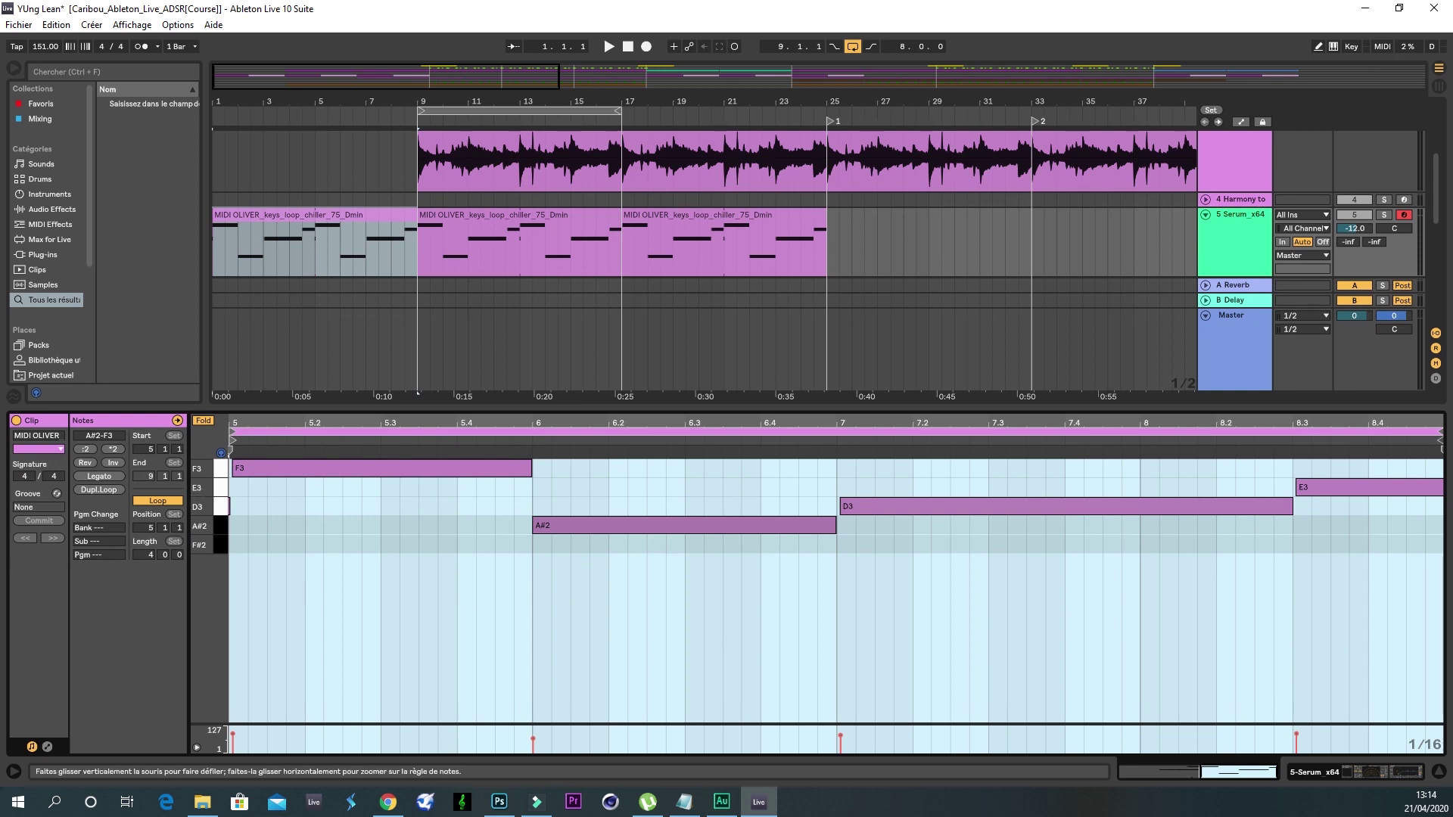
{"action": "left_click", "coordinate": [239, 508]}
{"action": "key", "text": "ctrl+a"}
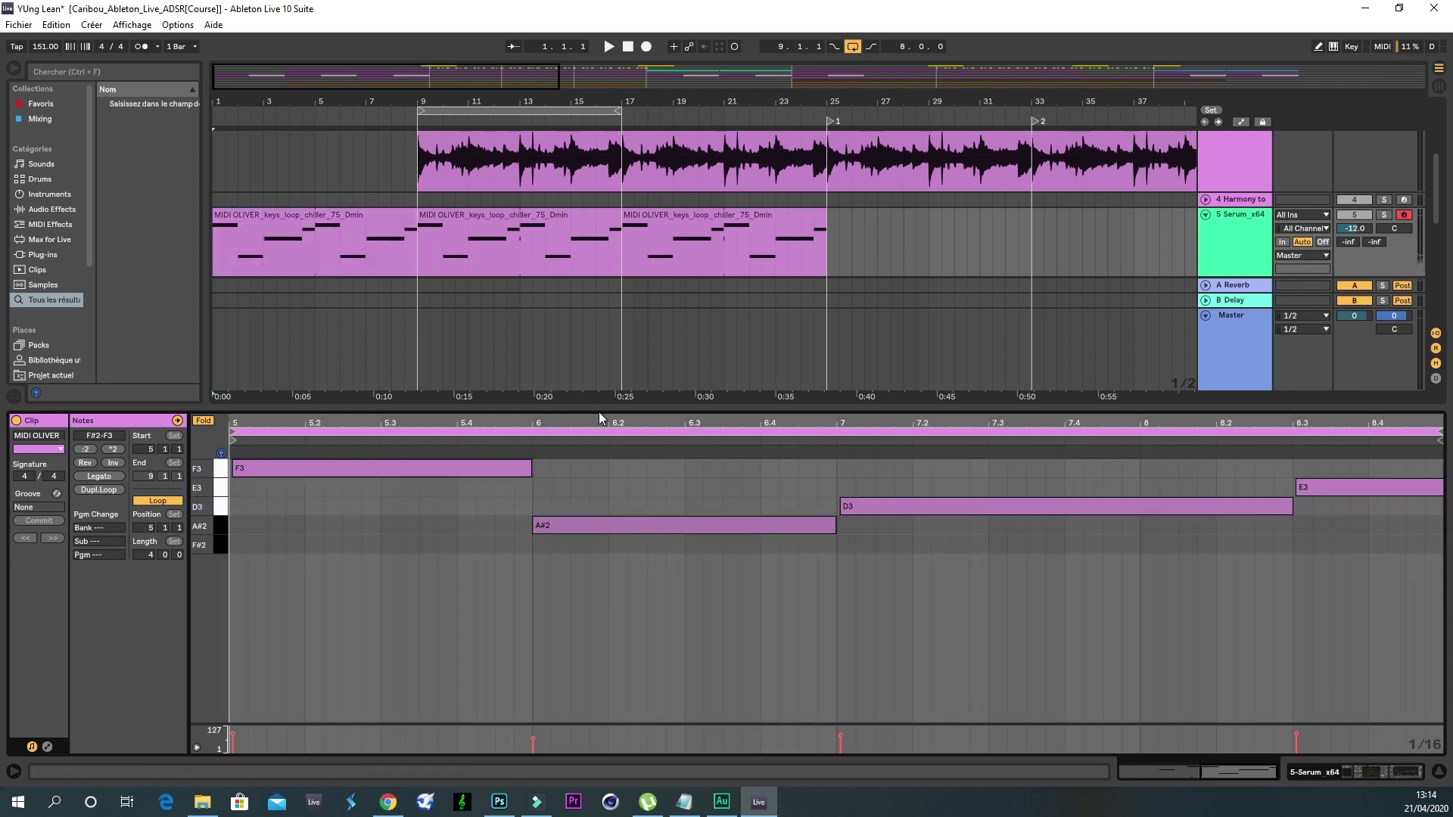
{"action": "left_click_drag", "start_coordinate": [597, 418], "coordinate": [752, 606]}
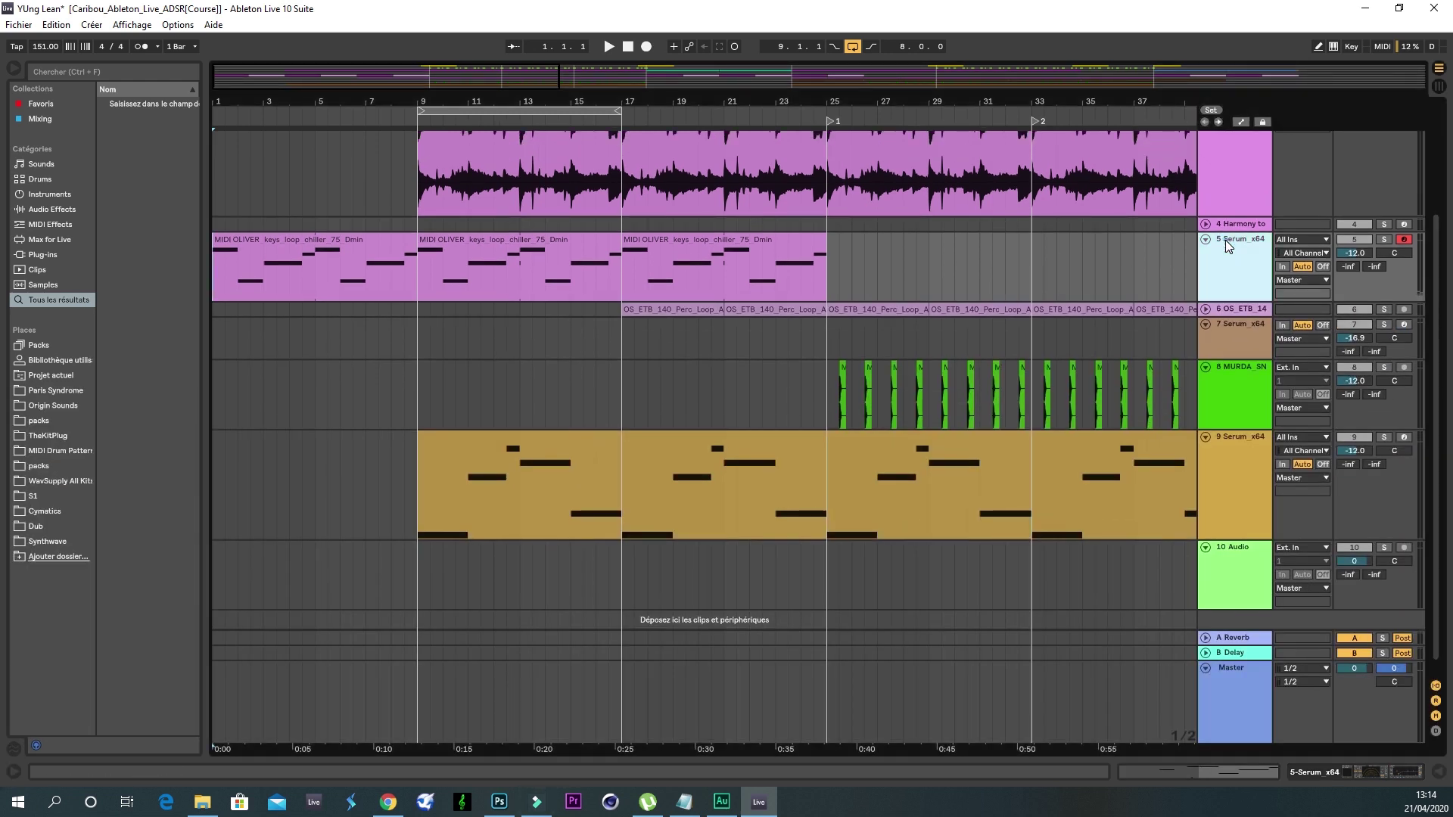
Step: Show the Serum synth on track 5 with its Pad_11_heat preset, moving its window clear of the devices before closing it
{"action": "left_click", "coordinate": [1224, 239]}
{"action": "left_click", "coordinate": [51, 611]}
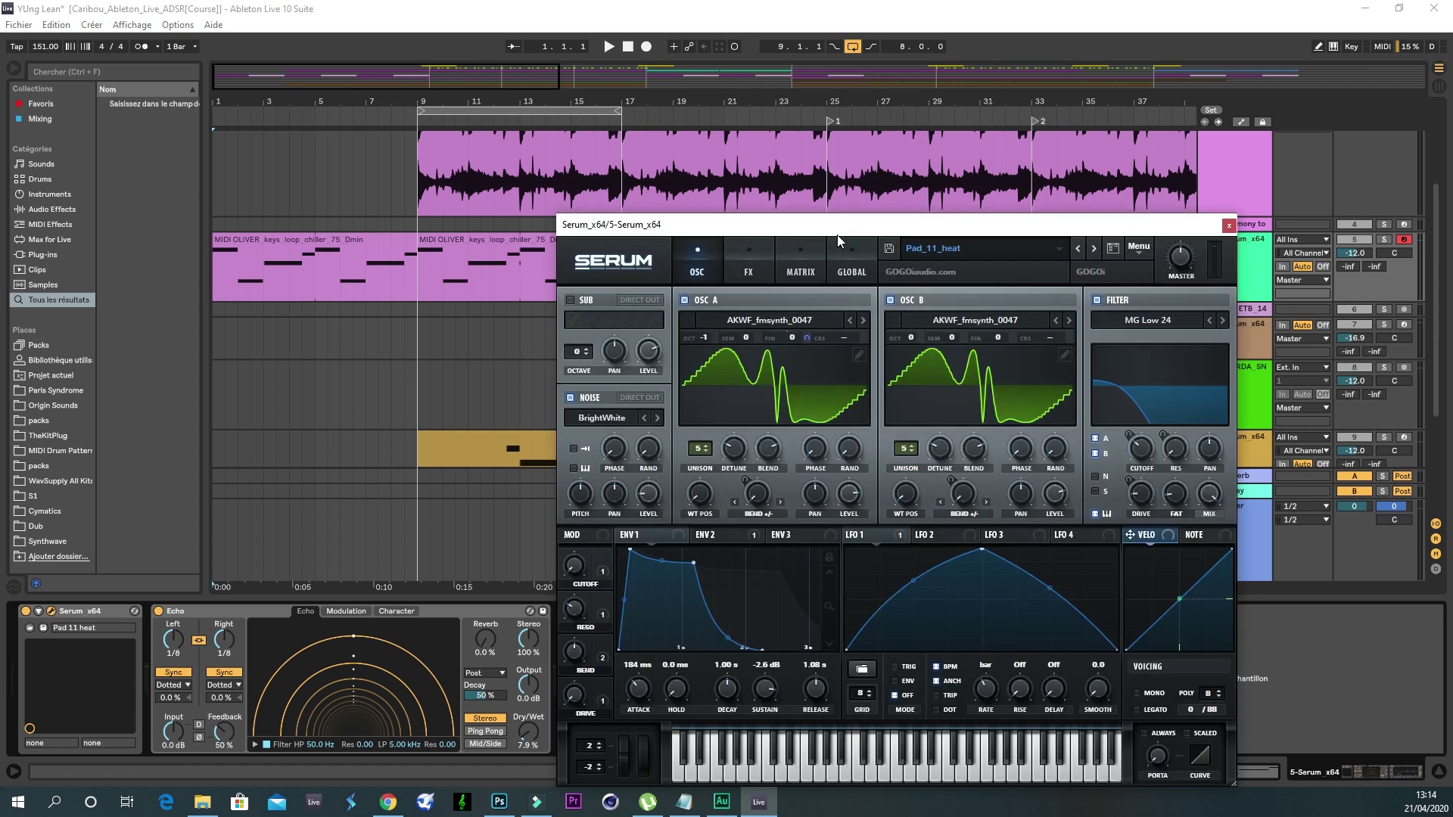
{"action": "left_click_drag", "start_coordinate": [837, 236], "coordinate": [910, 33]}
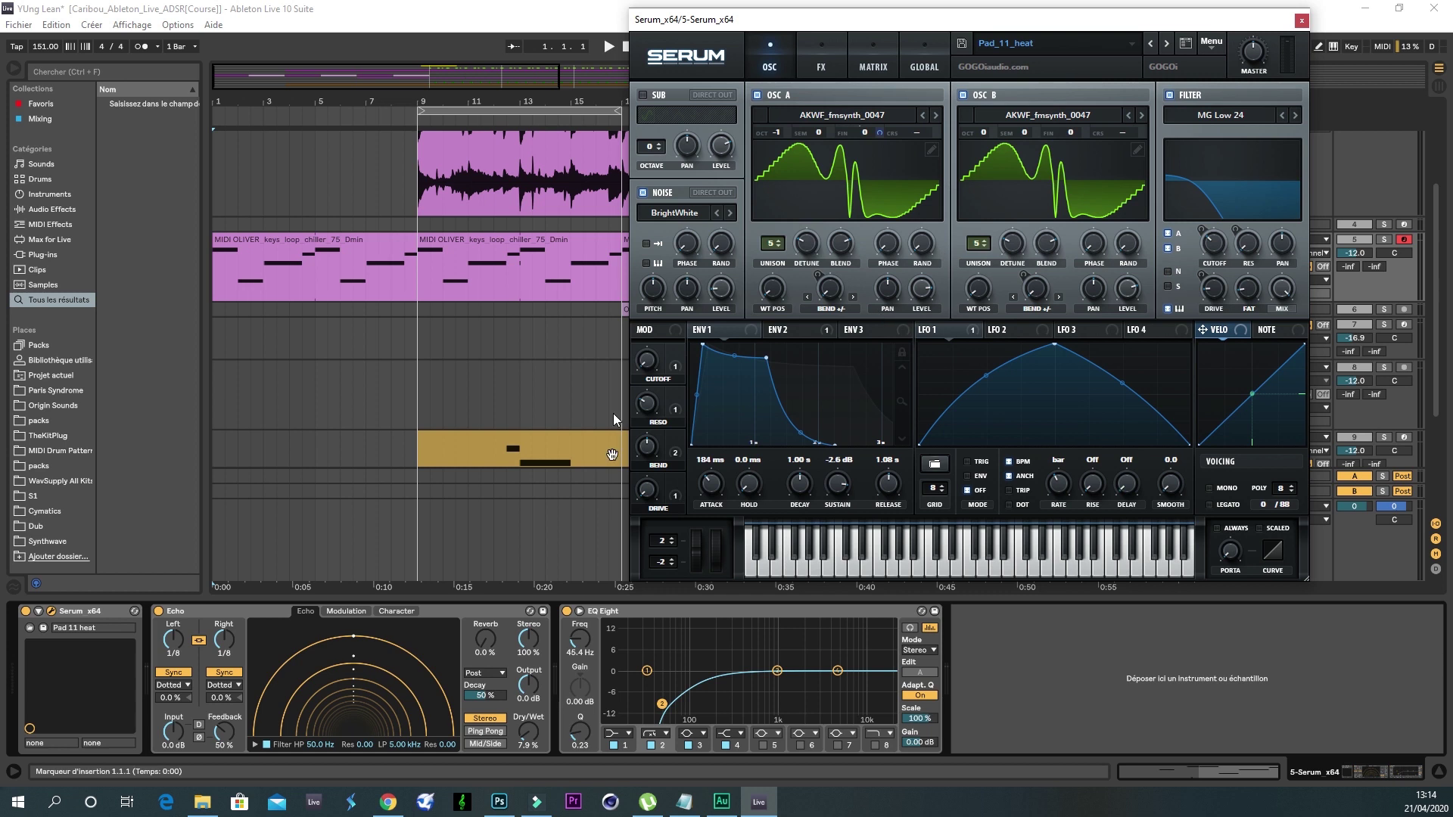
{"action": "left_click", "coordinate": [1301, 21]}
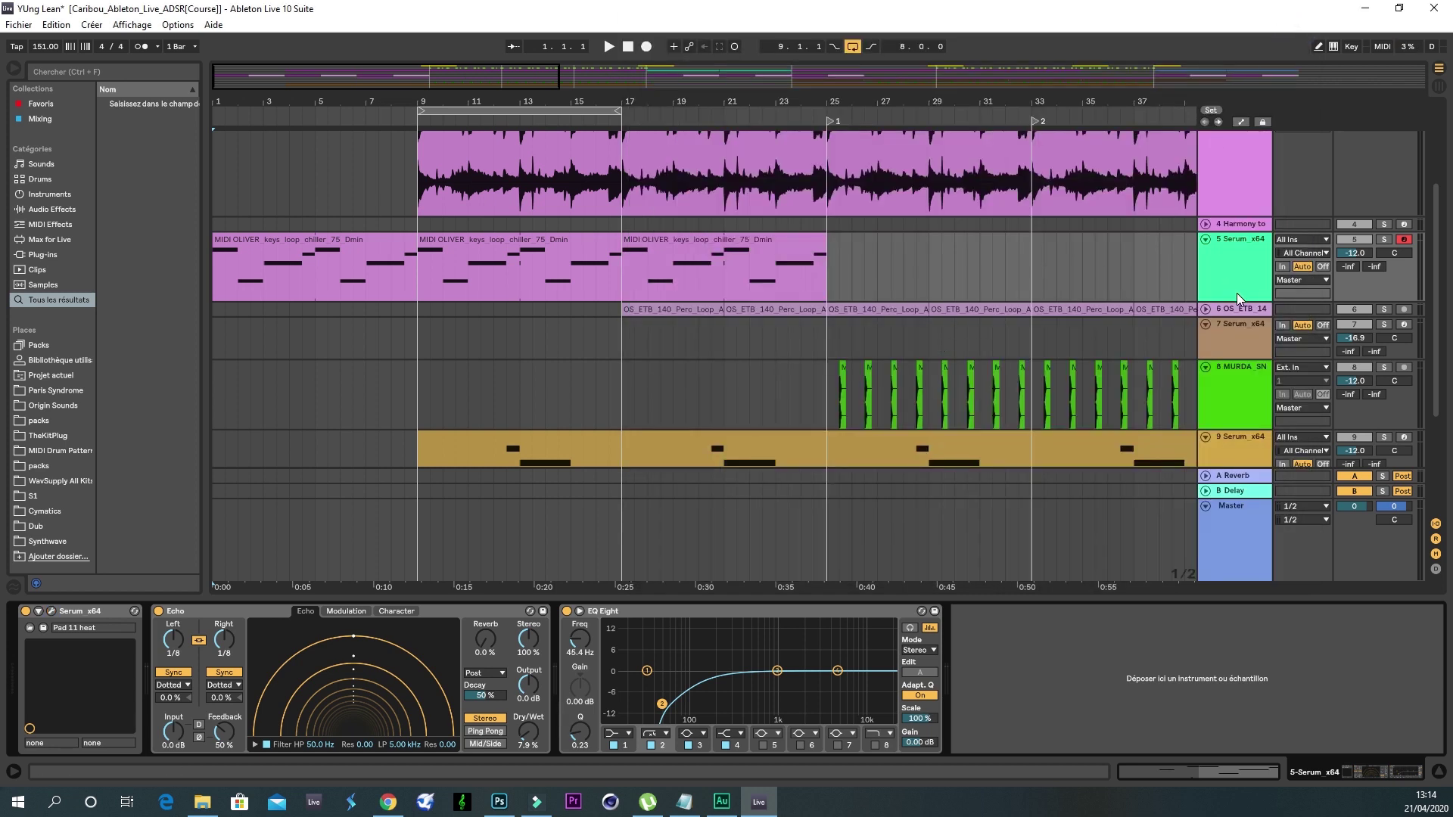
Step: Make Serum track 5 taller, solo it, and listen to its pad melody from bar 1
{"action": "left_click_drag", "start_coordinate": [1238, 298], "coordinate": [1238, 325]}
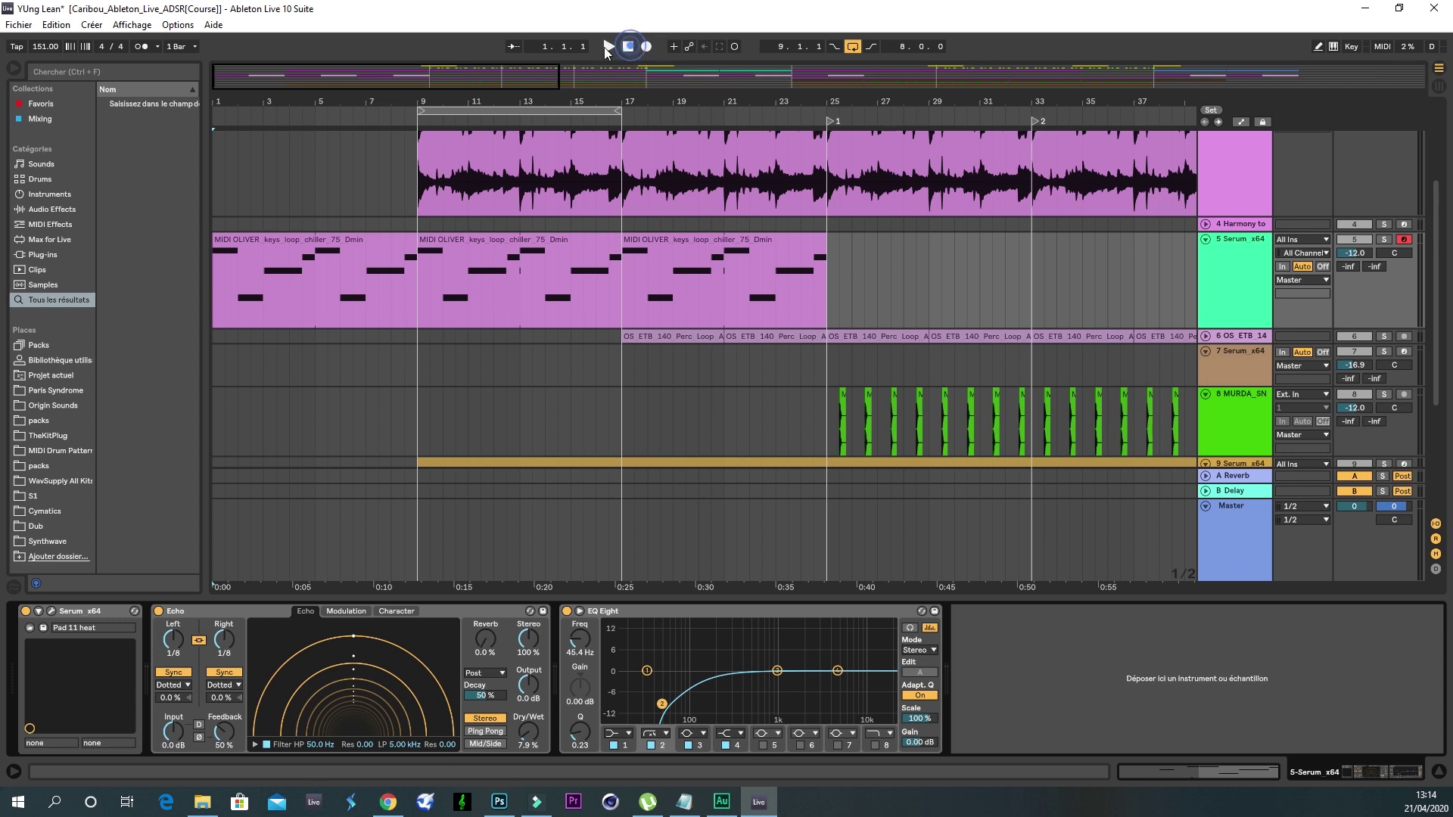
{"action": "left_click", "coordinate": [1384, 239]}
{"action": "key", "text": "space"}
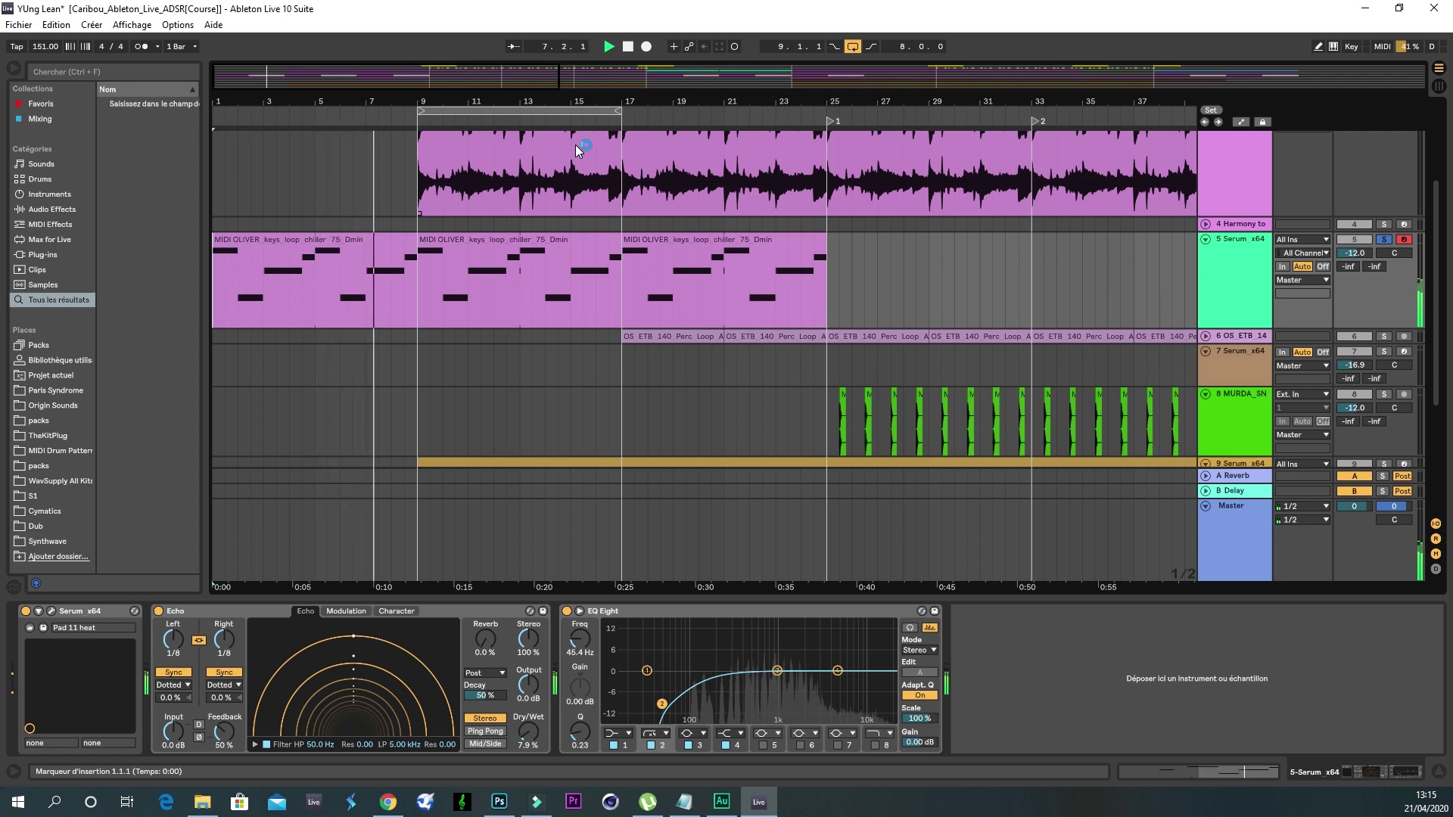
{"action": "key", "text": "space"}
Step: Solo the OLIVER keys track together with Serum track 5 and listen to both from bar 9
{"action": "scroll", "coordinate": [591, 239], "scroll_direction": "up", "scroll_amount": 3}
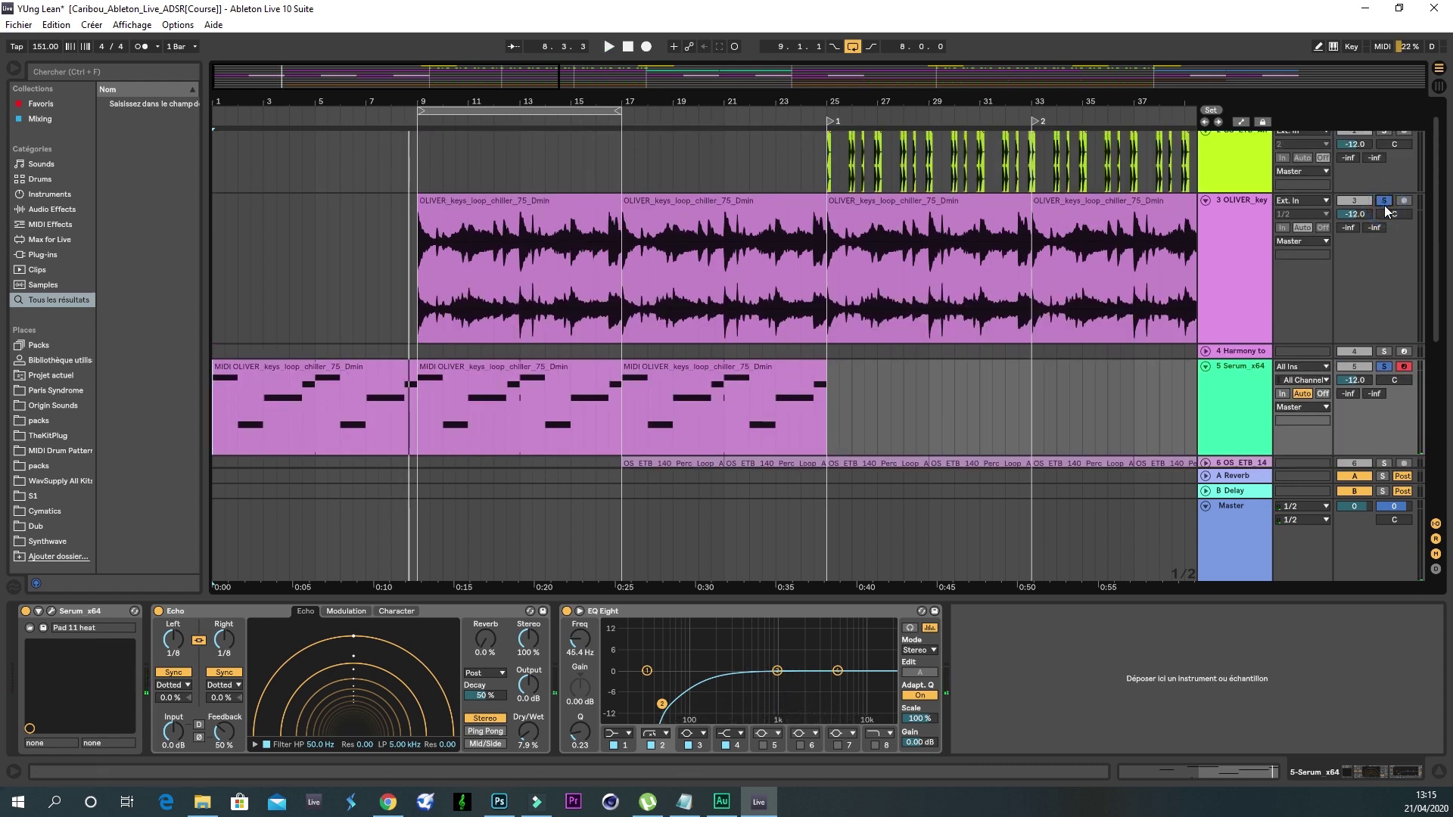
{"action": "key", "text": "space"}
{"action": "left_click", "coordinate": [422, 120]}
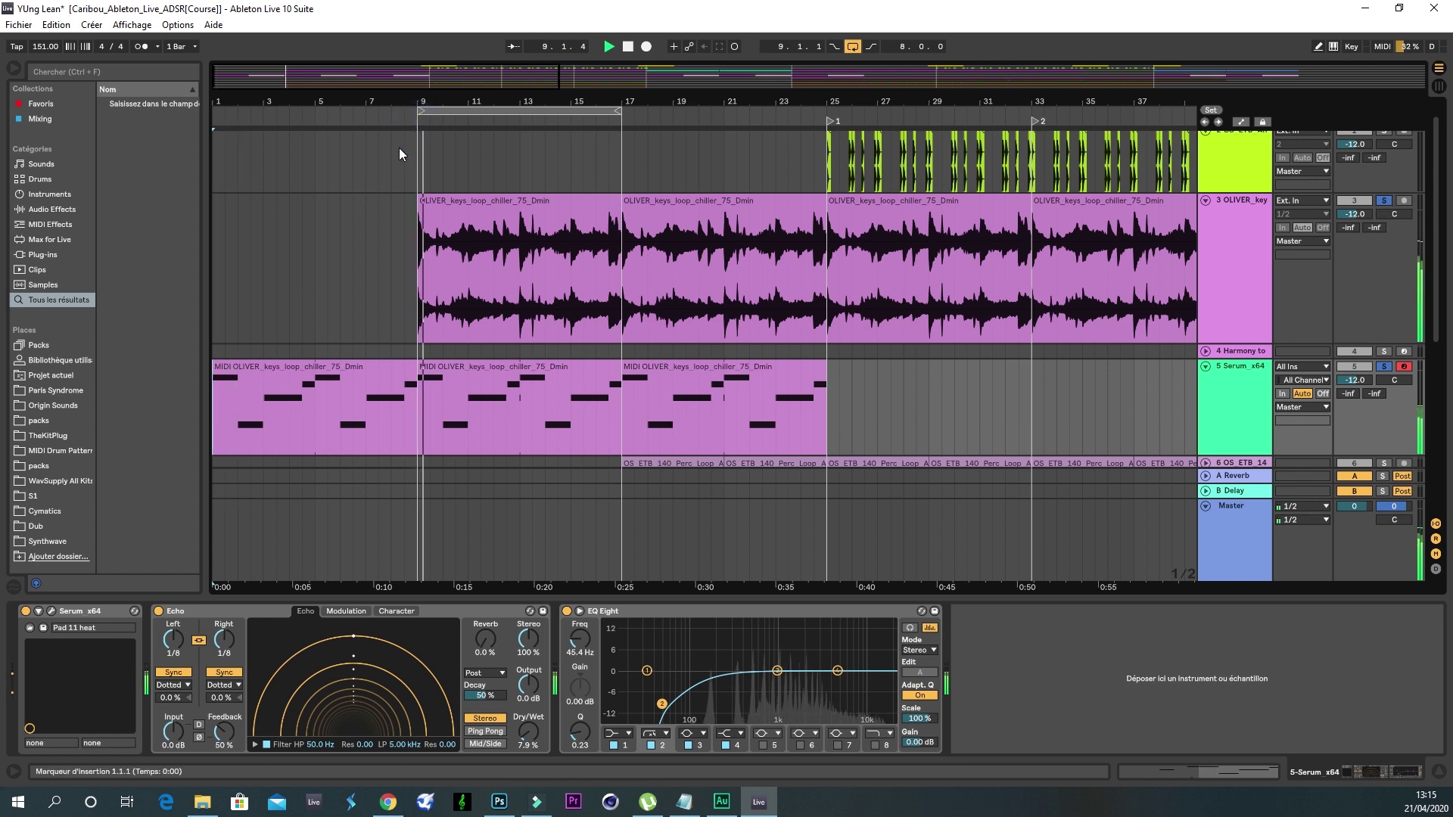
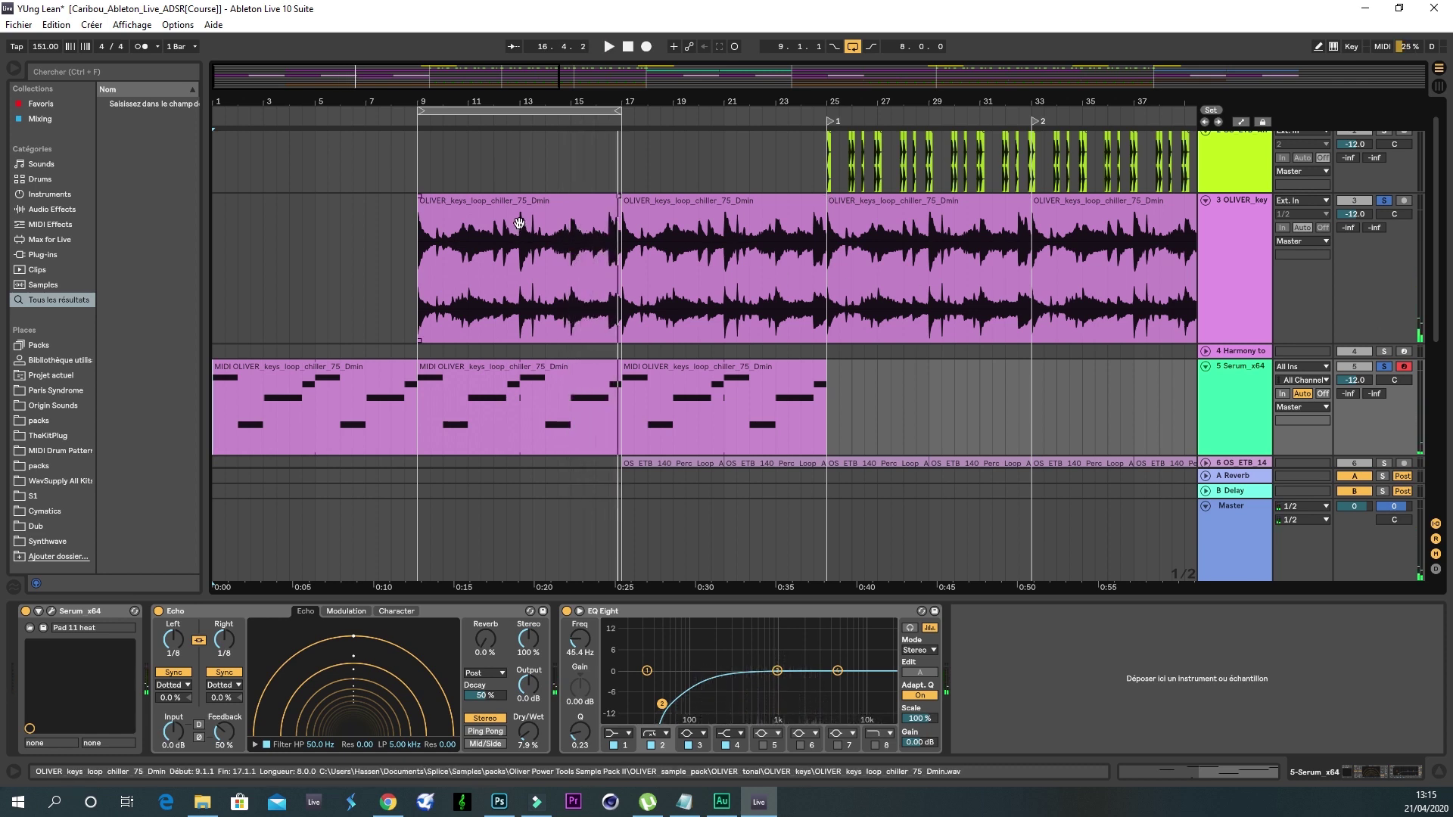
Step: Open the first OLIVER keys clip and briefly play it with only its own track soloed
{"action": "double_click", "coordinate": [519, 222]}
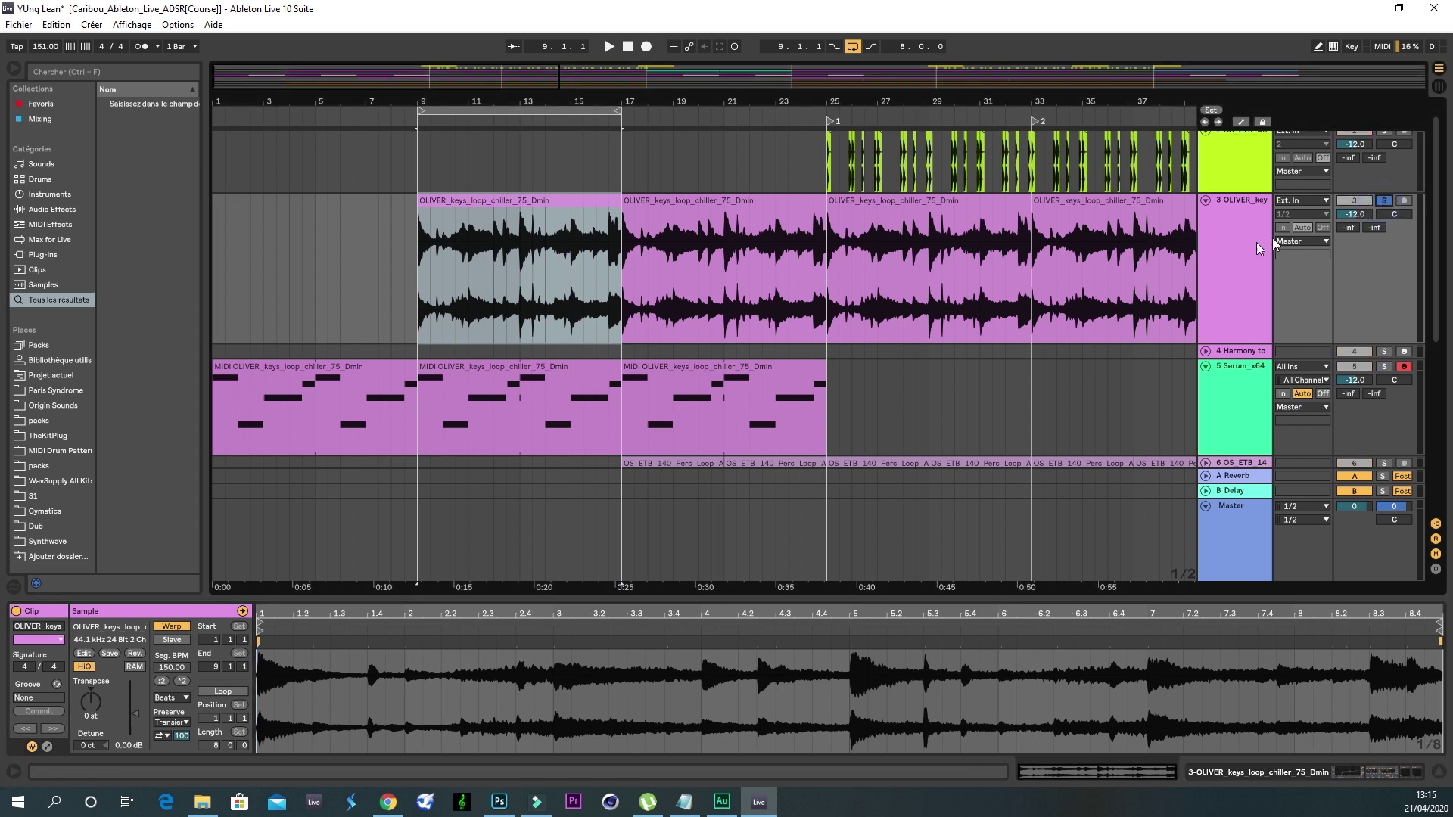
{"action": "key", "text": "space"}
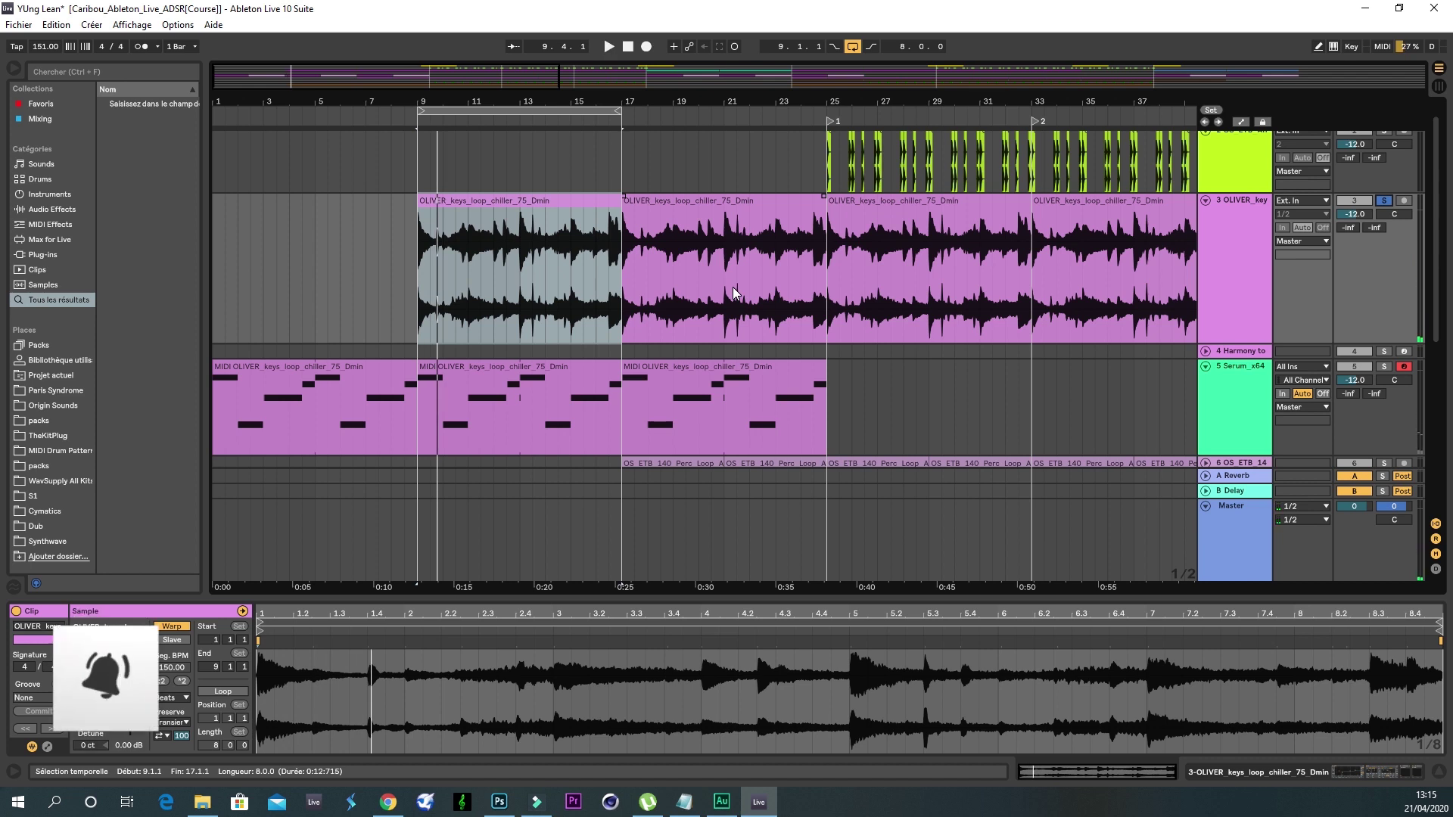
{"action": "scroll", "coordinate": [722, 289], "scroll_direction": "down", "scroll_amount": 3}
{"action": "scroll", "coordinate": [715, 283], "scroll_direction": "up", "scroll_amount": 3}
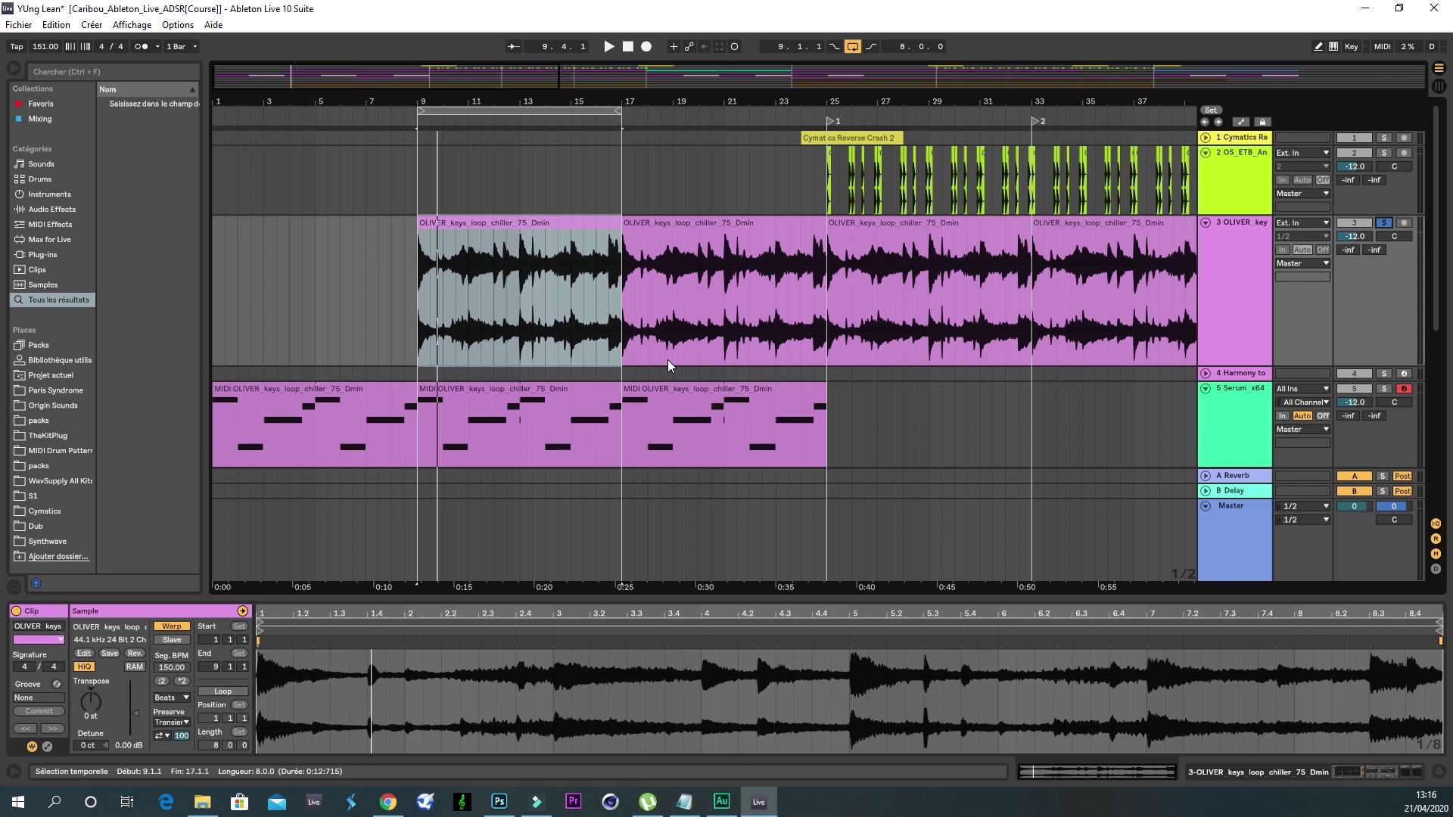
Step: Select the first clip on Serum track 9, hide the clip details, and solo track 9 alone
{"action": "scroll", "coordinate": [530, 363], "scroll_direction": "down", "scroll_amount": 8}
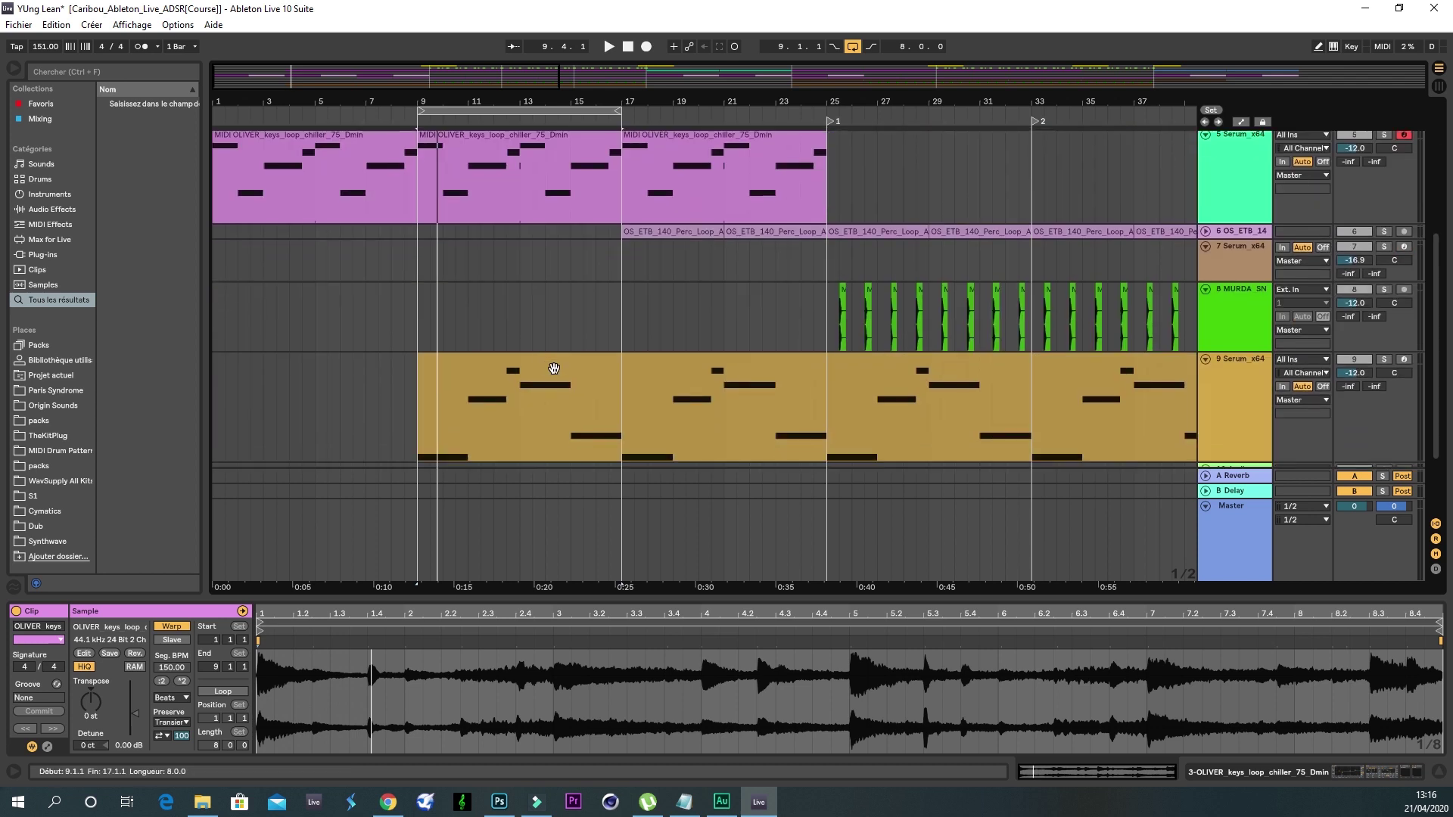
{"action": "scroll", "coordinate": [605, 458], "scroll_direction": "up", "scroll_amount": 3}
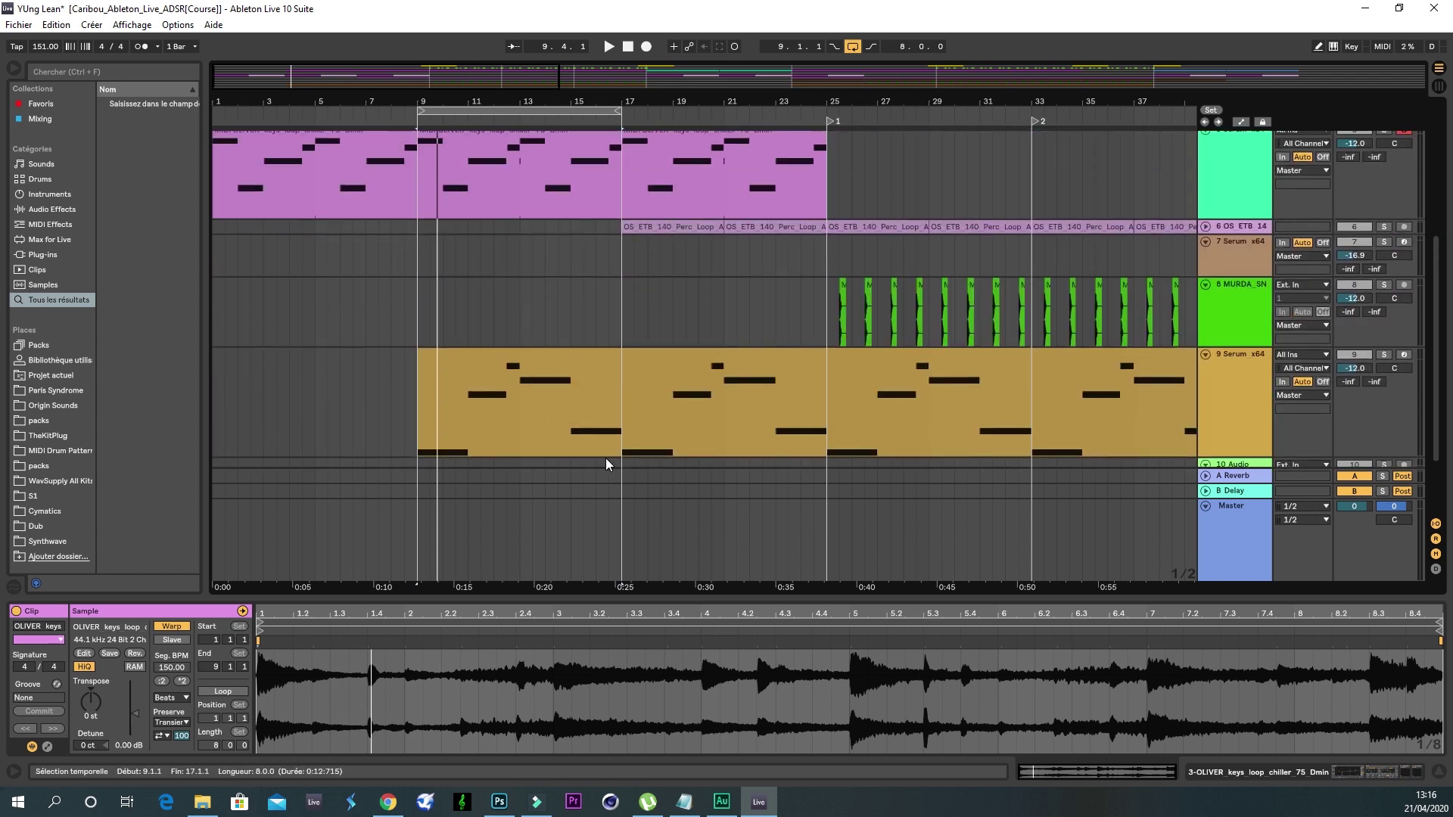
{"action": "left_click", "coordinate": [527, 357]}
{"action": "left_click_drag", "start_coordinate": [617, 553], "coordinate": [617, 756]}
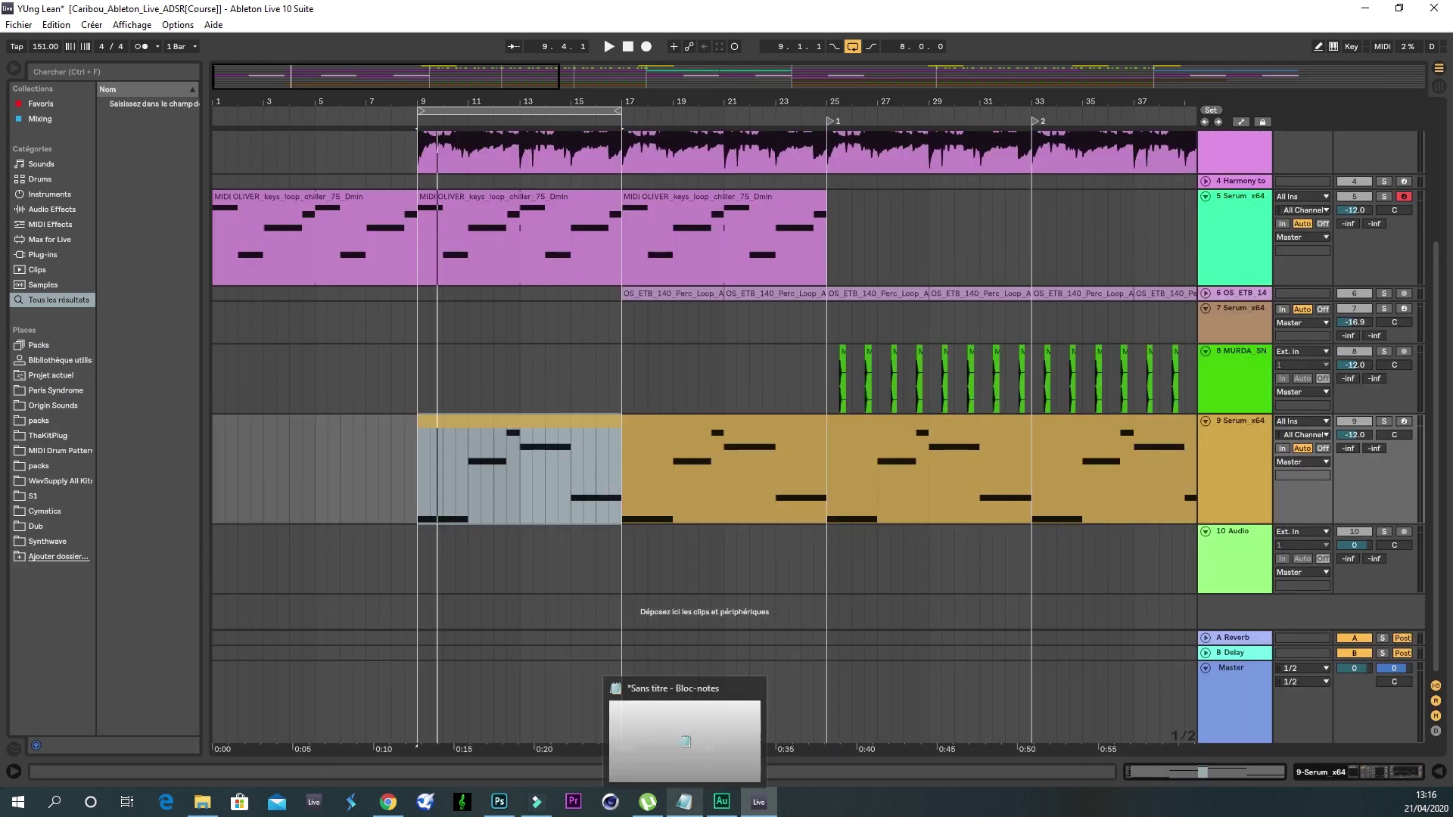
{"action": "scroll", "coordinate": [562, 336], "scroll_direction": "up", "scroll_amount": 3}
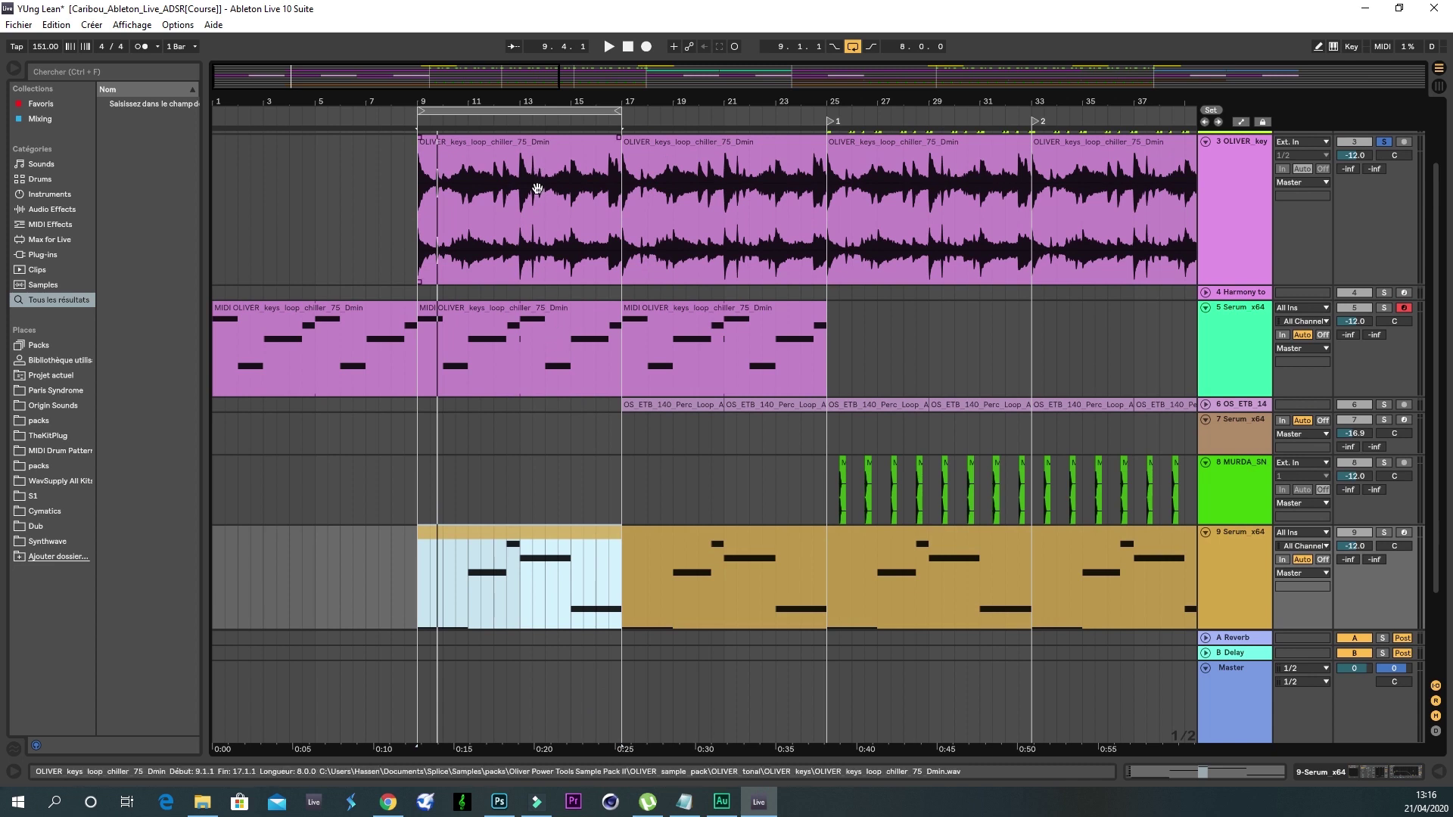
{"action": "left_click", "coordinate": [1382, 533]}
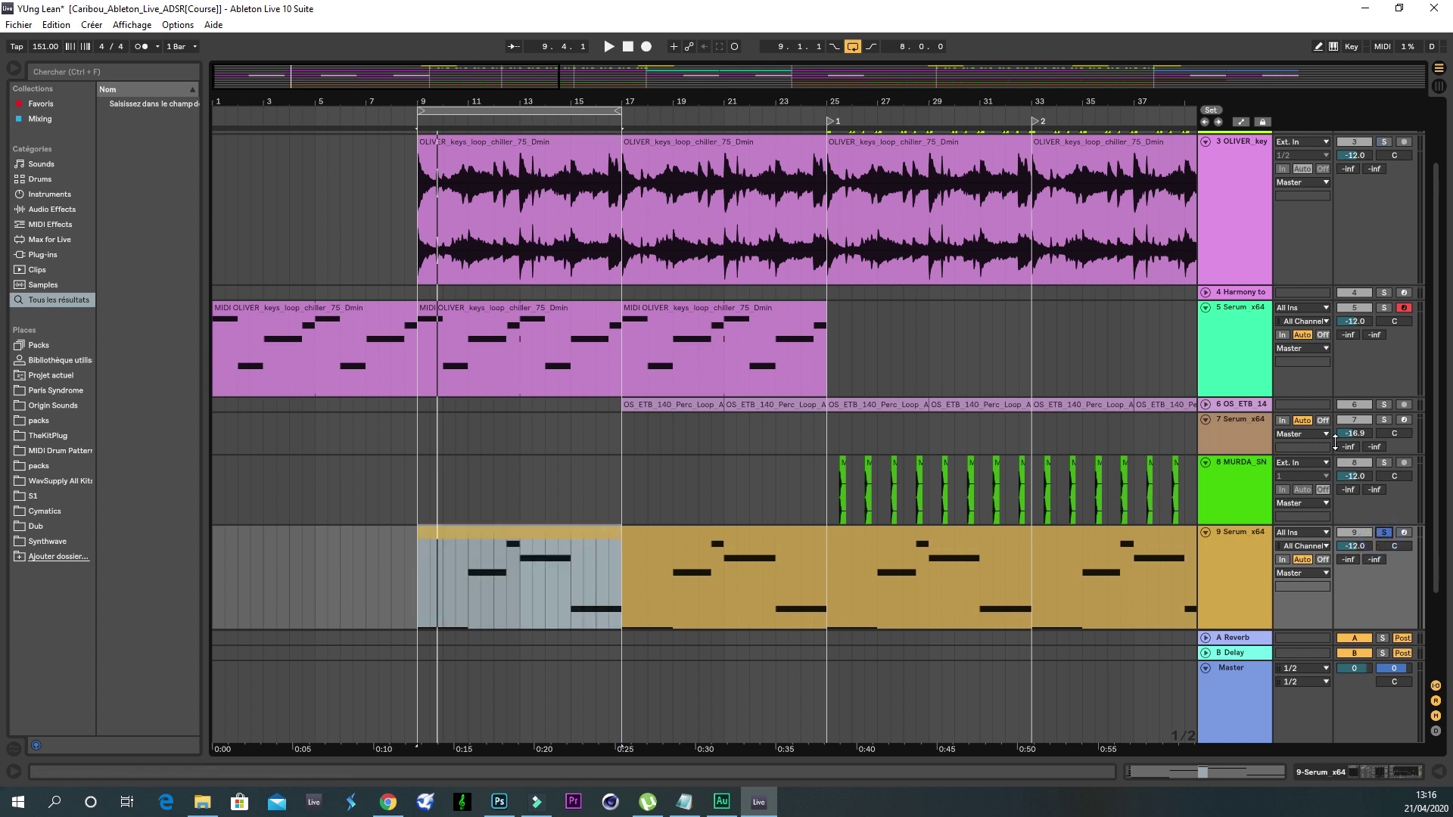
Step: Show the device chain of Serum track 9 and listen to its soloed bass line from bar 9
{"action": "double_click", "coordinate": [1251, 534]}
{"action": "key", "text": "space"}
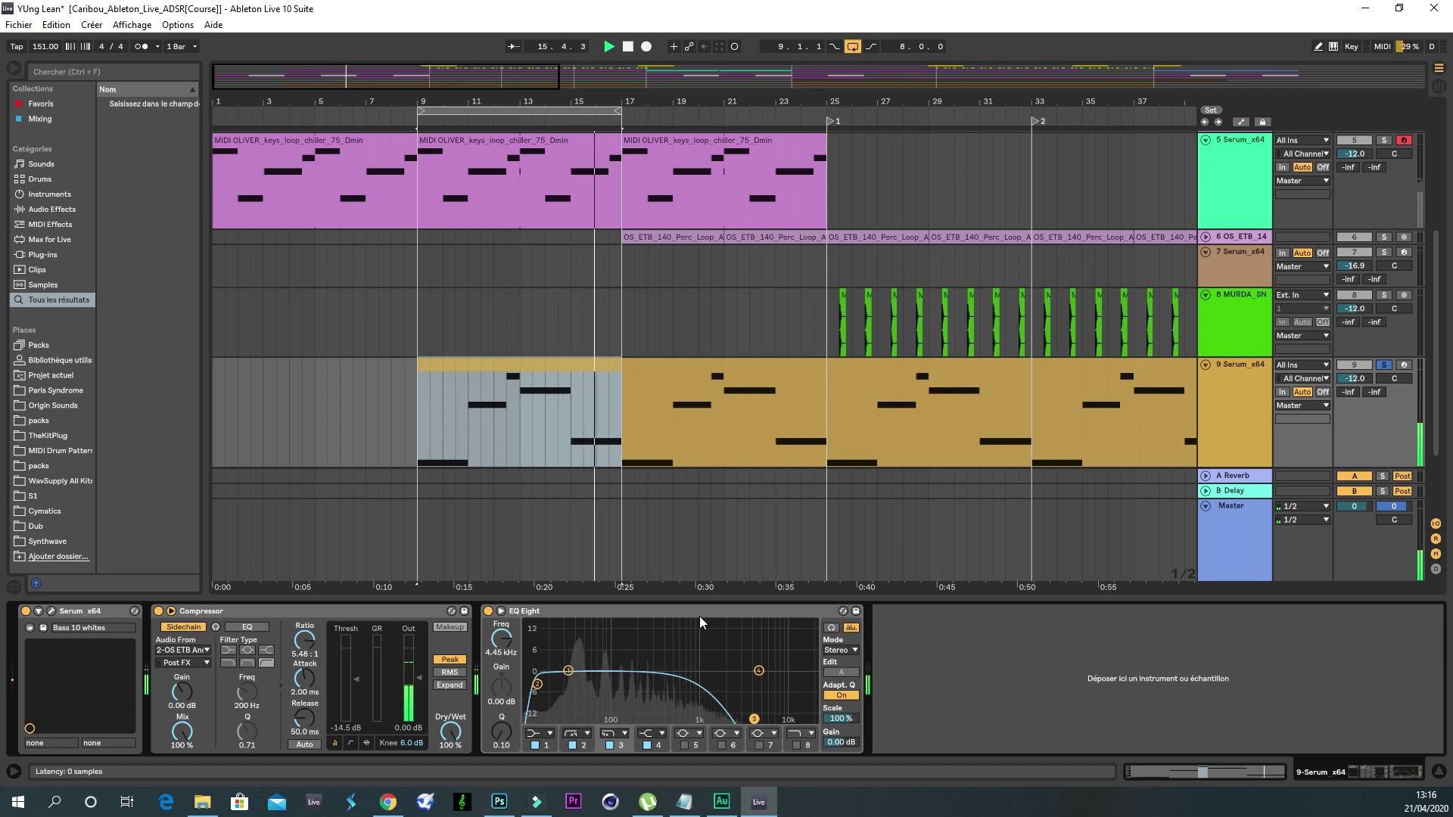
{"action": "key", "text": "space"}
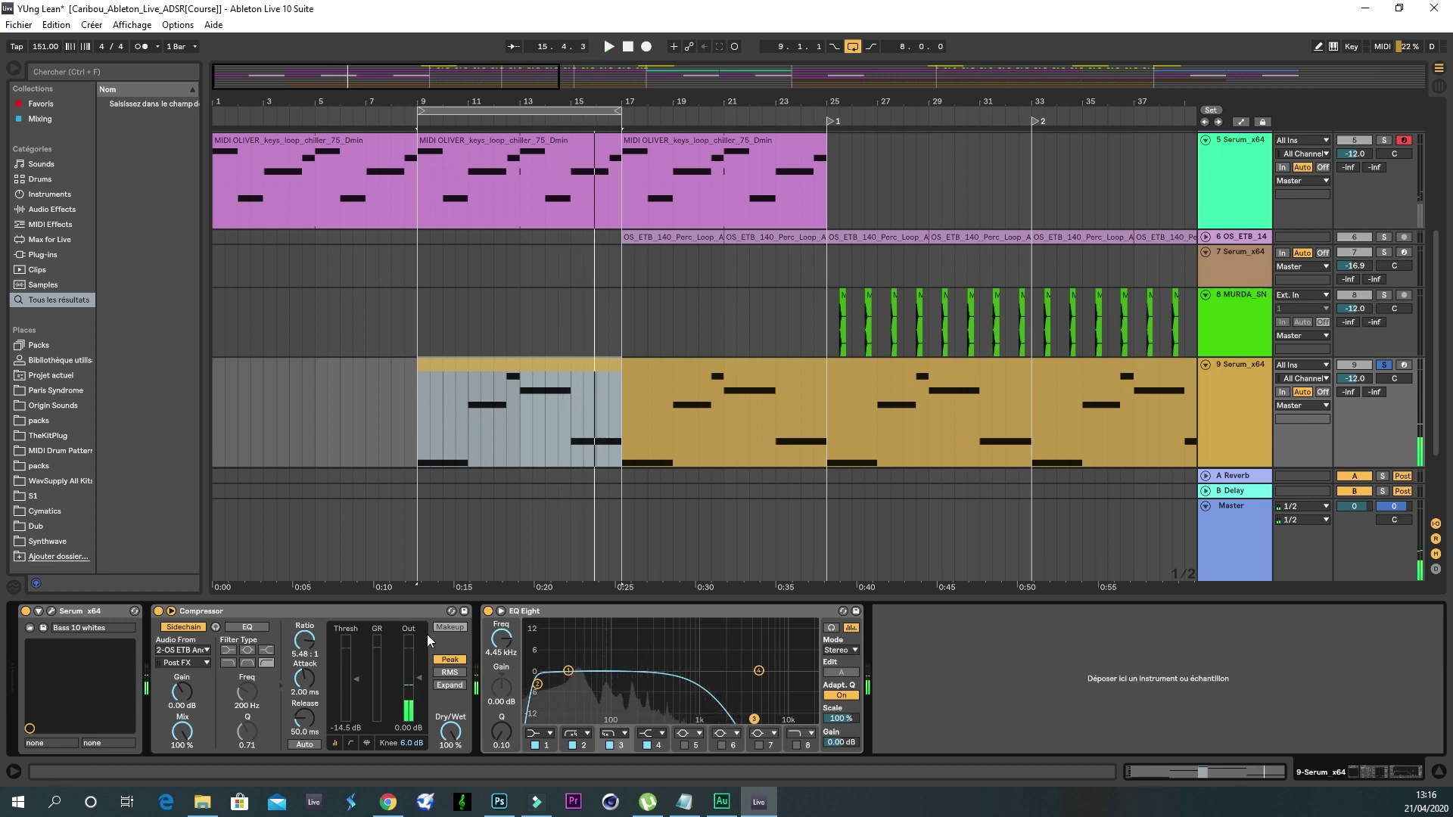
Step: Compare the soloed bass with its EQ Eight switched off and switched back on
{"action": "left_click", "coordinate": [488, 611]}
{"action": "key", "text": "space"}
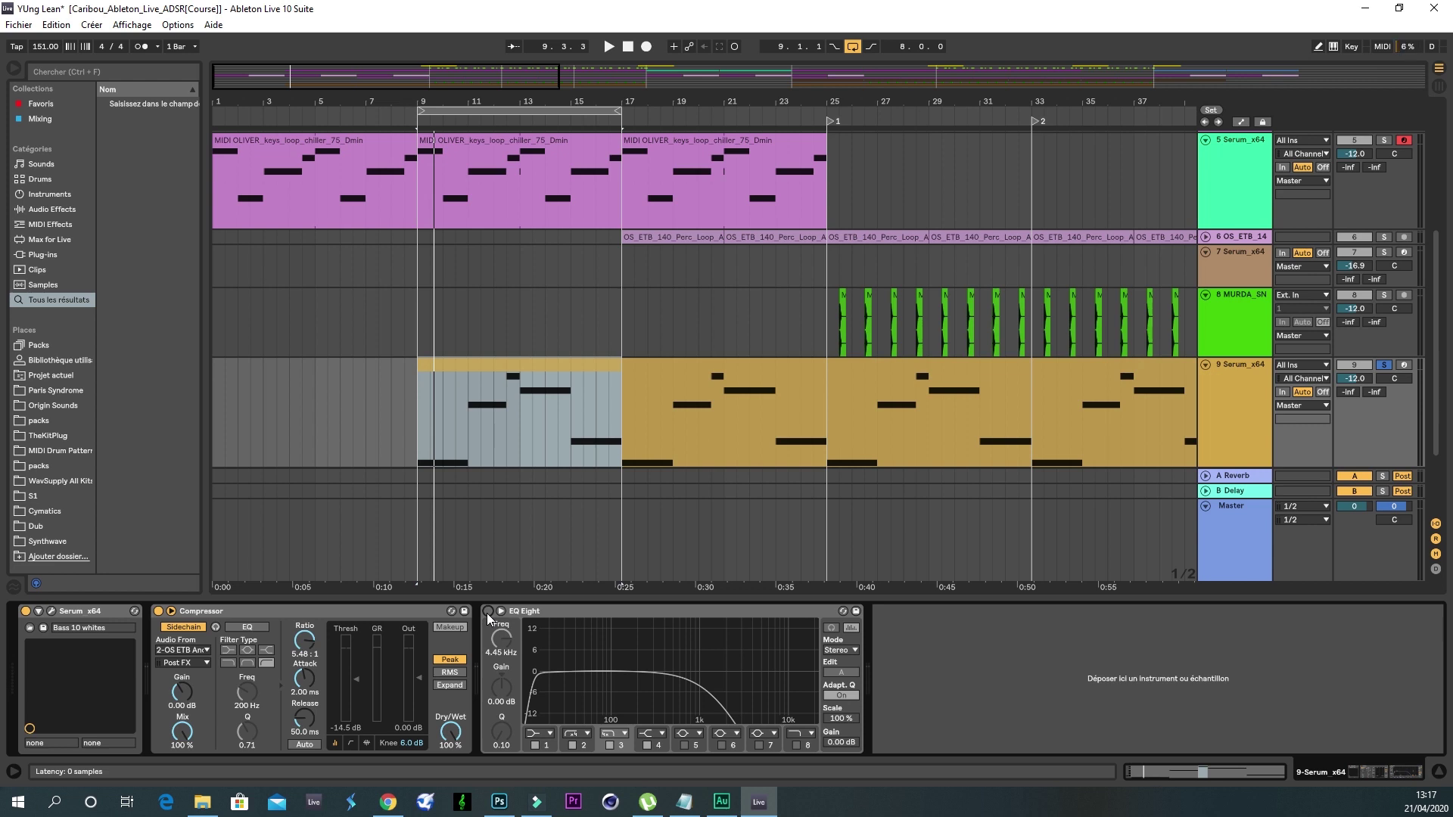
{"action": "left_click", "coordinate": [487, 612]}
{"action": "key", "text": "space"}
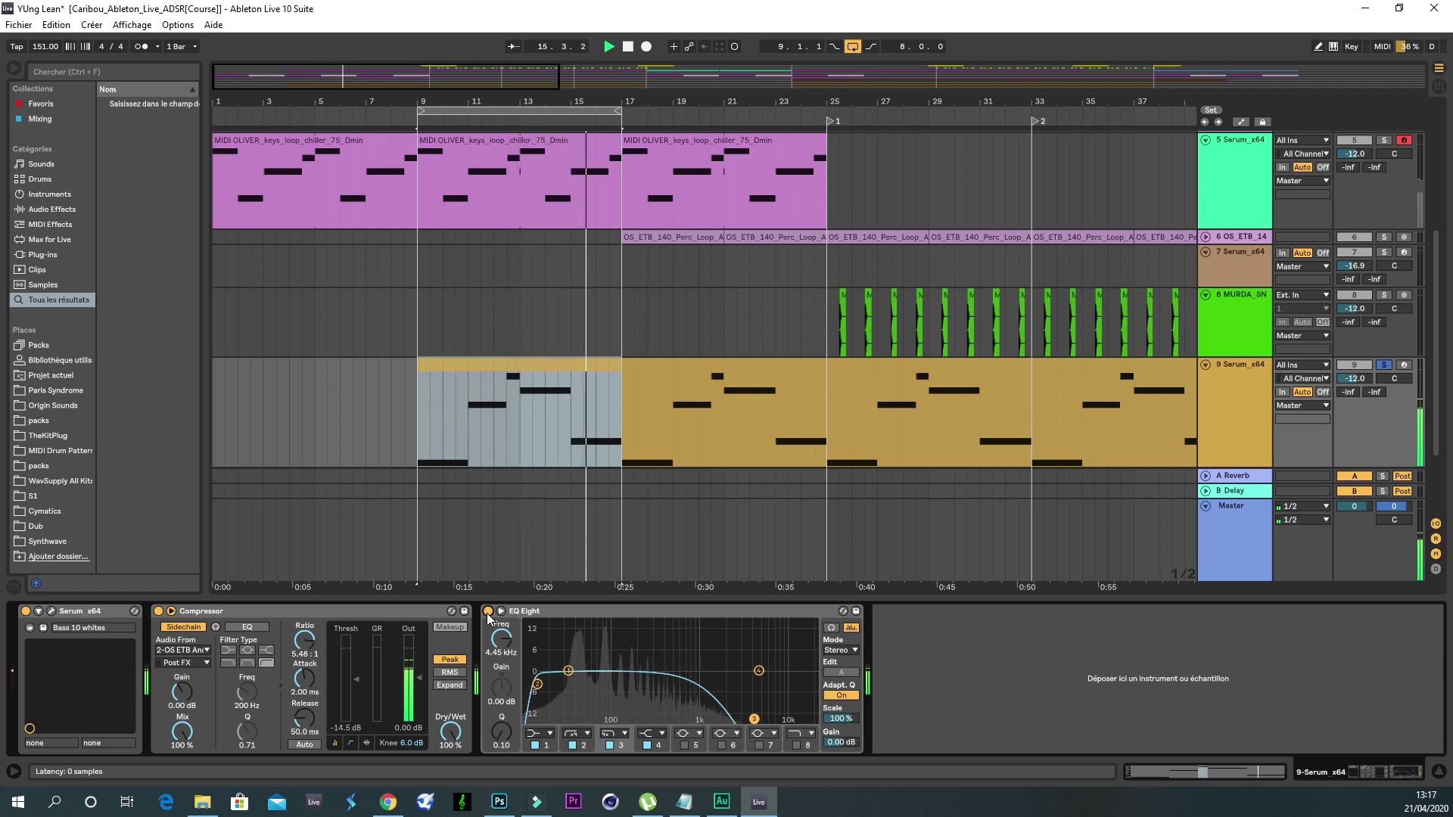
{"action": "key", "text": "space"}
Step: Add the OLIVER keys track and Serum track 5 to the solo and listen to them with the bass
{"action": "scroll", "coordinate": [657, 447], "scroll_direction": "up", "scroll_amount": 2}
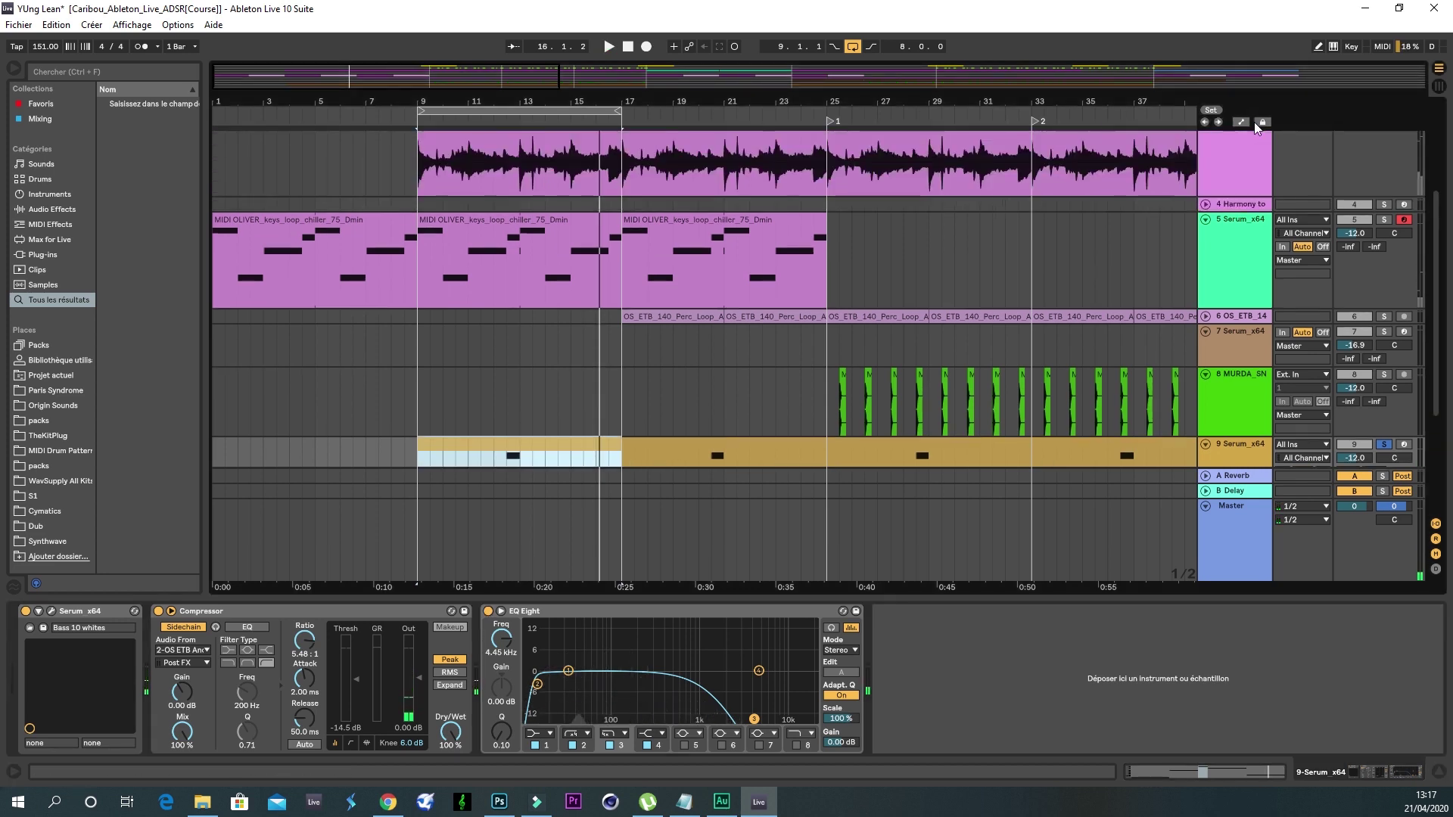
{"action": "key", "text": "space"}
{"action": "scroll", "coordinate": [1375, 207], "scroll_direction": "up", "scroll_amount": 2}
{"action": "left_click", "coordinate": [1384, 183]}
{"action": "scroll", "coordinate": [1196, 237], "scroll_direction": "down", "scroll_amount": 5}
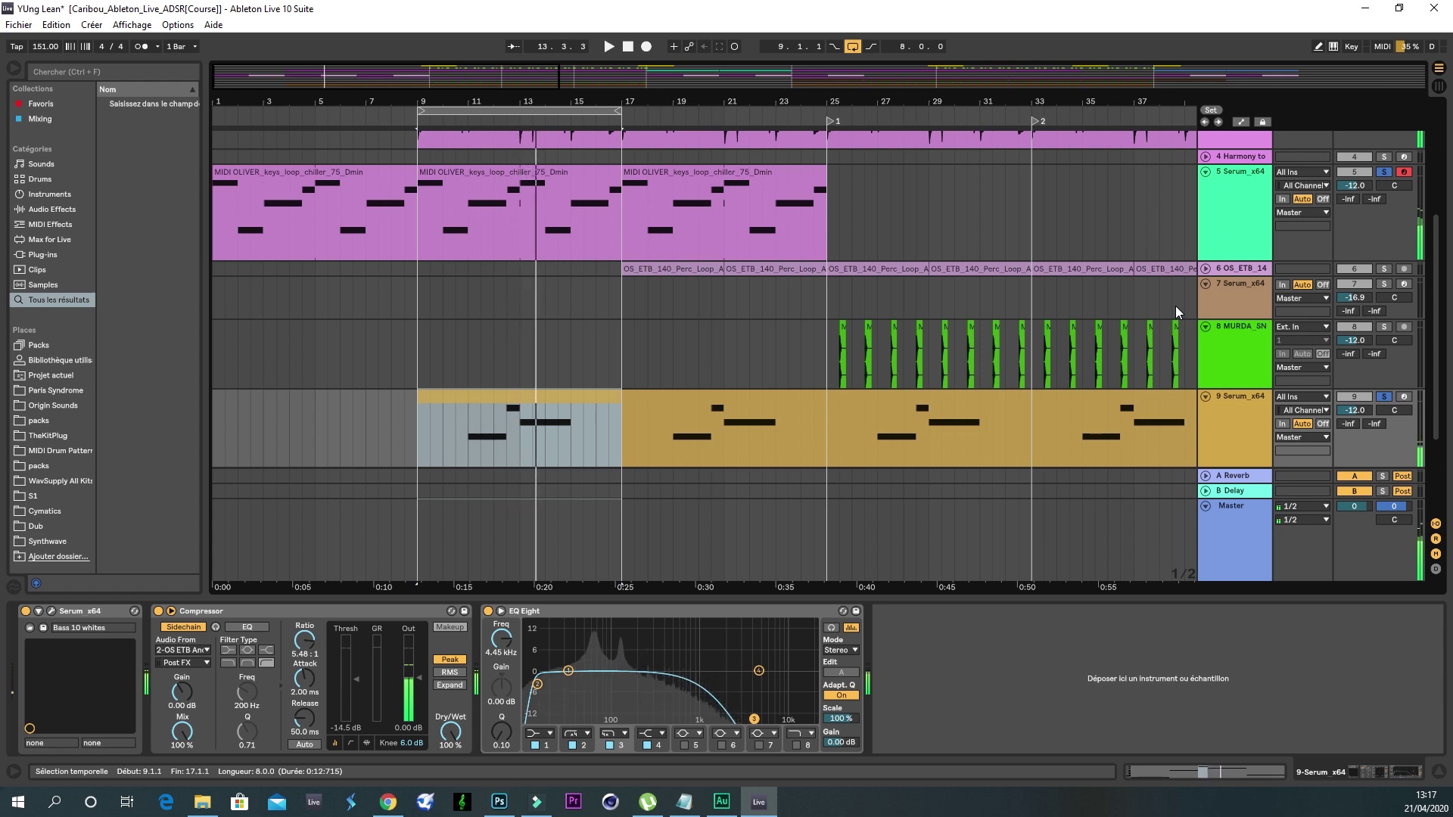
Step: Highlight the bass note from 12.3.1 to 13.1.1 on Serum track 9, then the stretch from 13.3.1 to 16.3.1
{"action": "scroll", "coordinate": [823, 256], "scroll_direction": "down", "scroll_amount": 1}
{"action": "scroll", "coordinate": [823, 256], "scroll_direction": "down", "scroll_amount": 1}
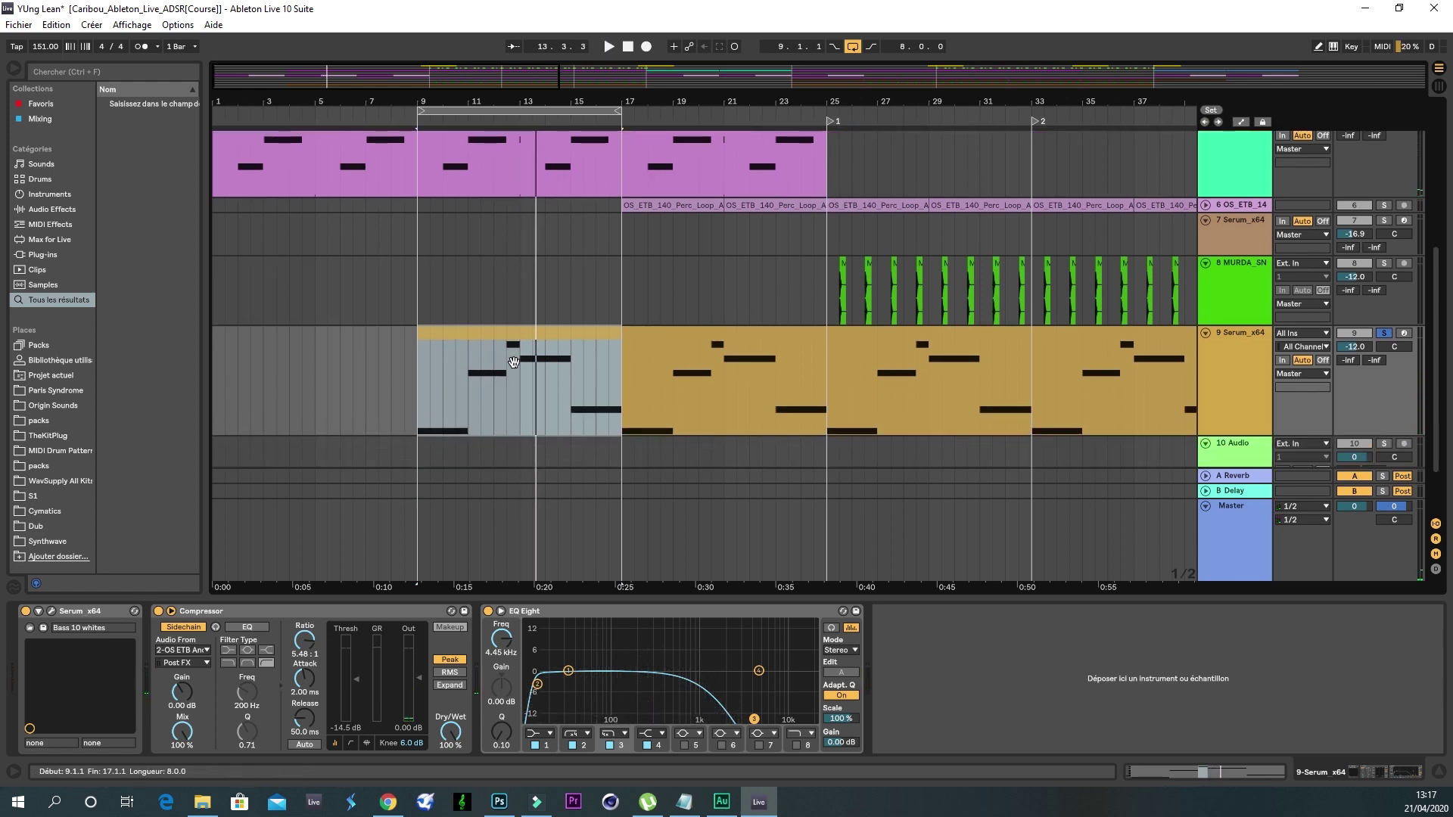
{"action": "left_click_drag", "start_coordinate": [507, 409], "coordinate": [523, 410]}
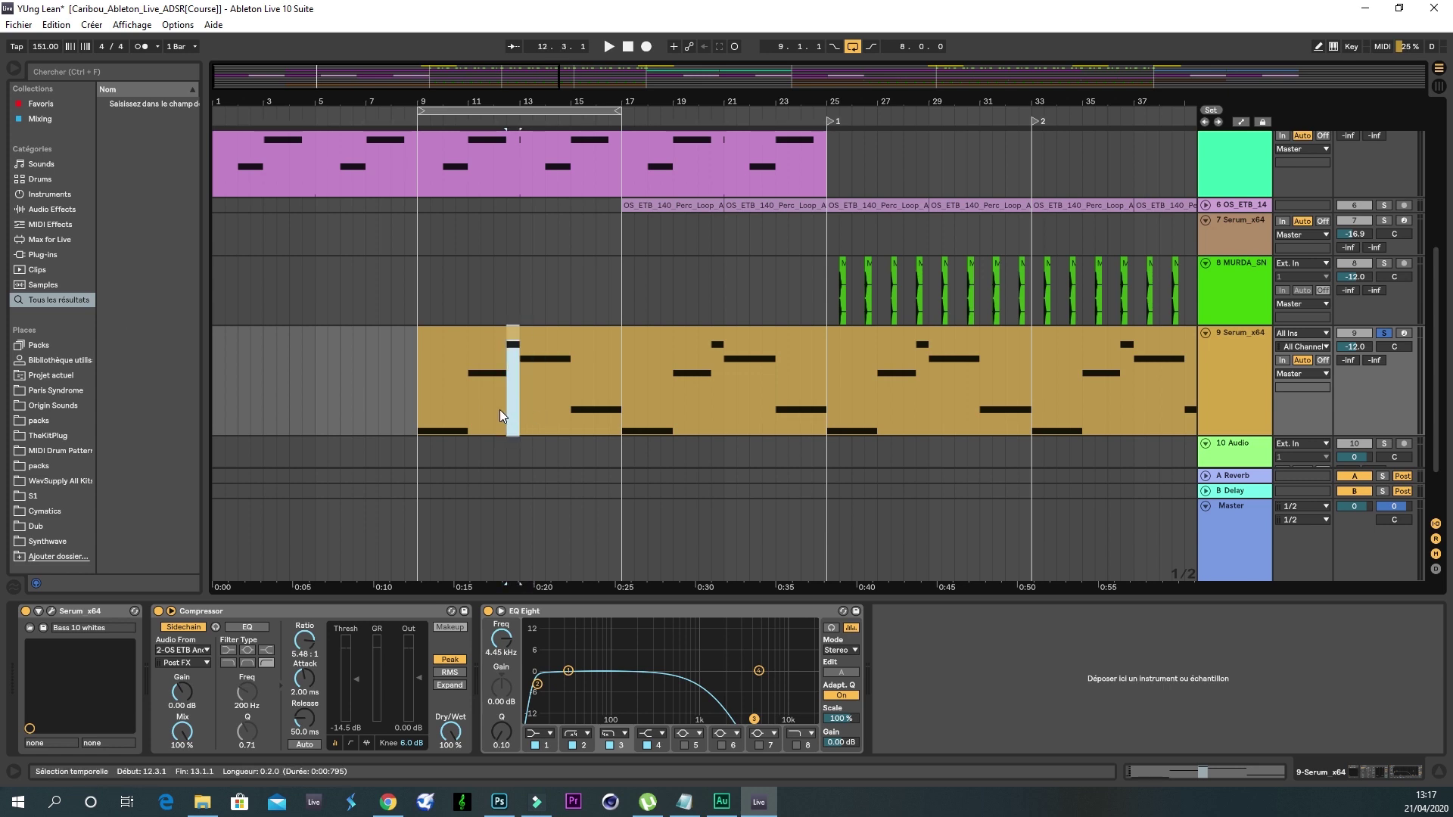
{"action": "left_click_drag", "start_coordinate": [534, 422], "coordinate": [608, 422]}
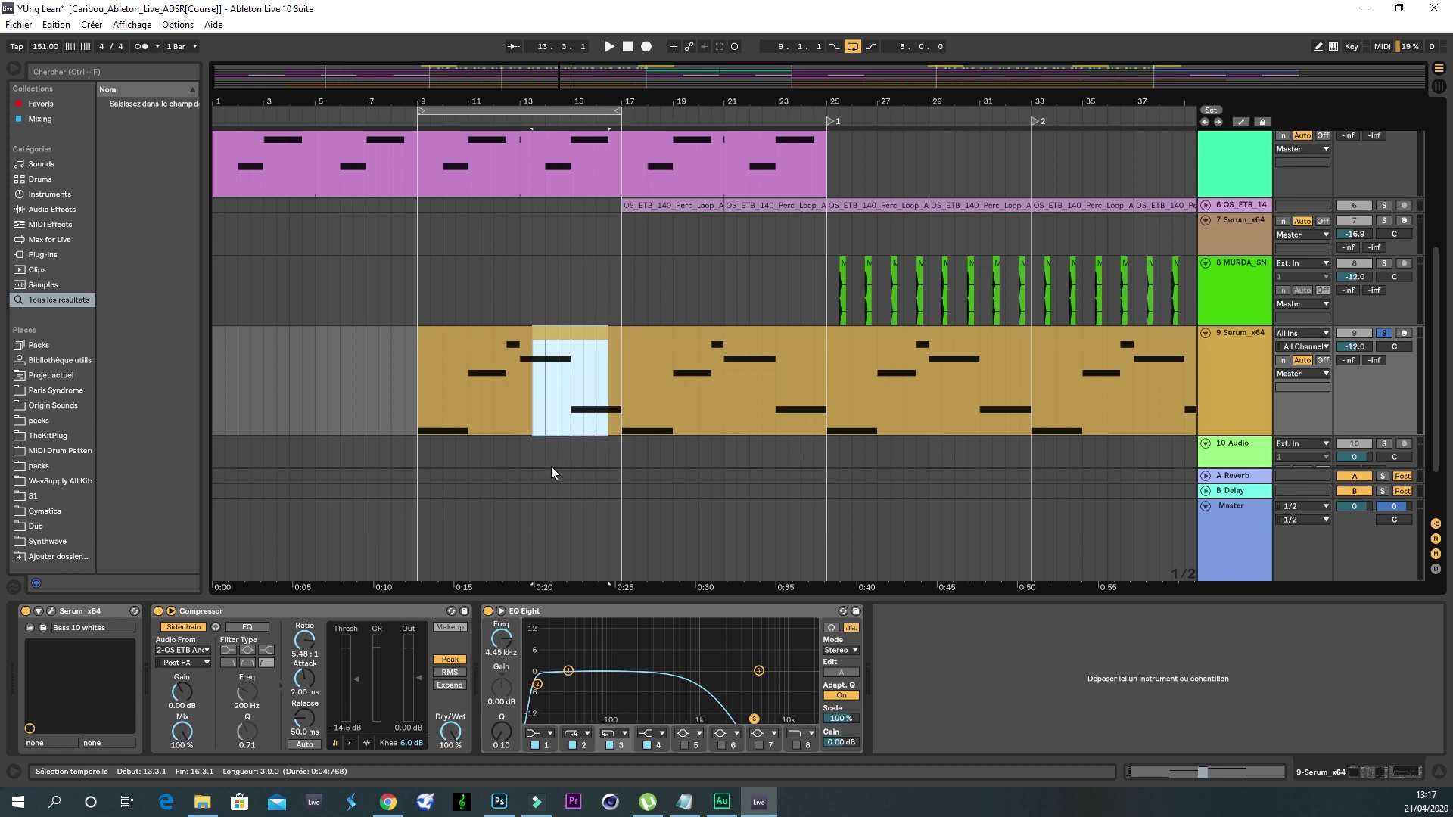
{"action": "scroll", "coordinate": [582, 463], "scroll_direction": "down", "scroll_amount": 1}
Step: Select bars 25 to 29 across the tracks and set the loop to that four-bar range
{"action": "scroll", "coordinate": [598, 499], "scroll_direction": "up", "scroll_amount": 3}
{"action": "scroll", "coordinate": [575, 511], "scroll_direction": "up", "scroll_amount": 3}
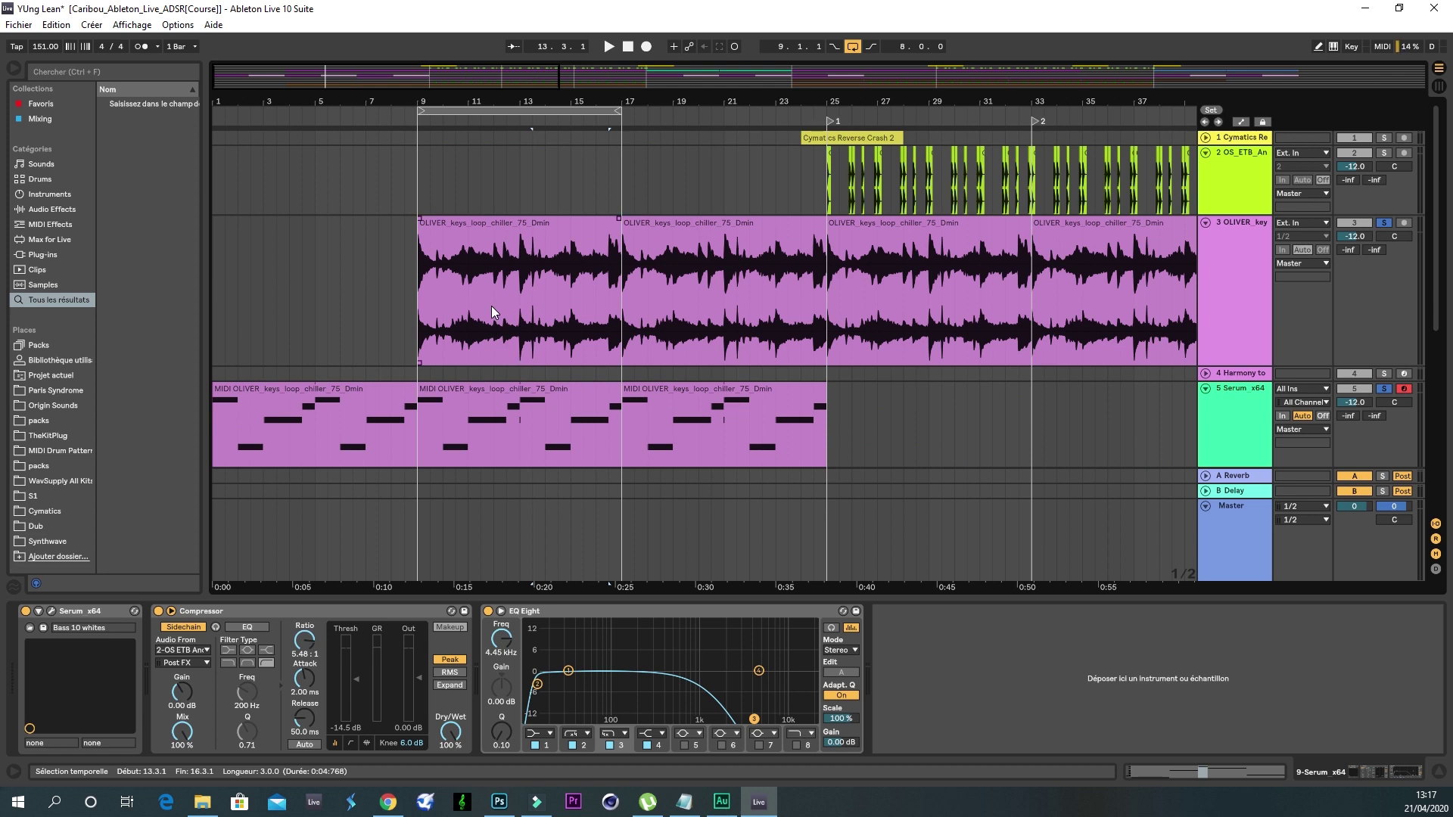
{"action": "scroll", "coordinate": [870, 221], "scroll_direction": "down", "scroll_amount": 3}
{"action": "scroll", "coordinate": [870, 221], "scroll_direction": "up", "scroll_amount": 3}
{"action": "left_click_drag", "start_coordinate": [857, 100], "coordinate": [824, 227]}
{"action": "scroll", "coordinate": [824, 232], "scroll_direction": "down", "scroll_amount": 3}
{"action": "scroll", "coordinate": [825, 232], "scroll_direction": "down", "scroll_amount": 4}
{"action": "left_click_drag", "start_coordinate": [906, 565], "coordinate": [519, 44]}
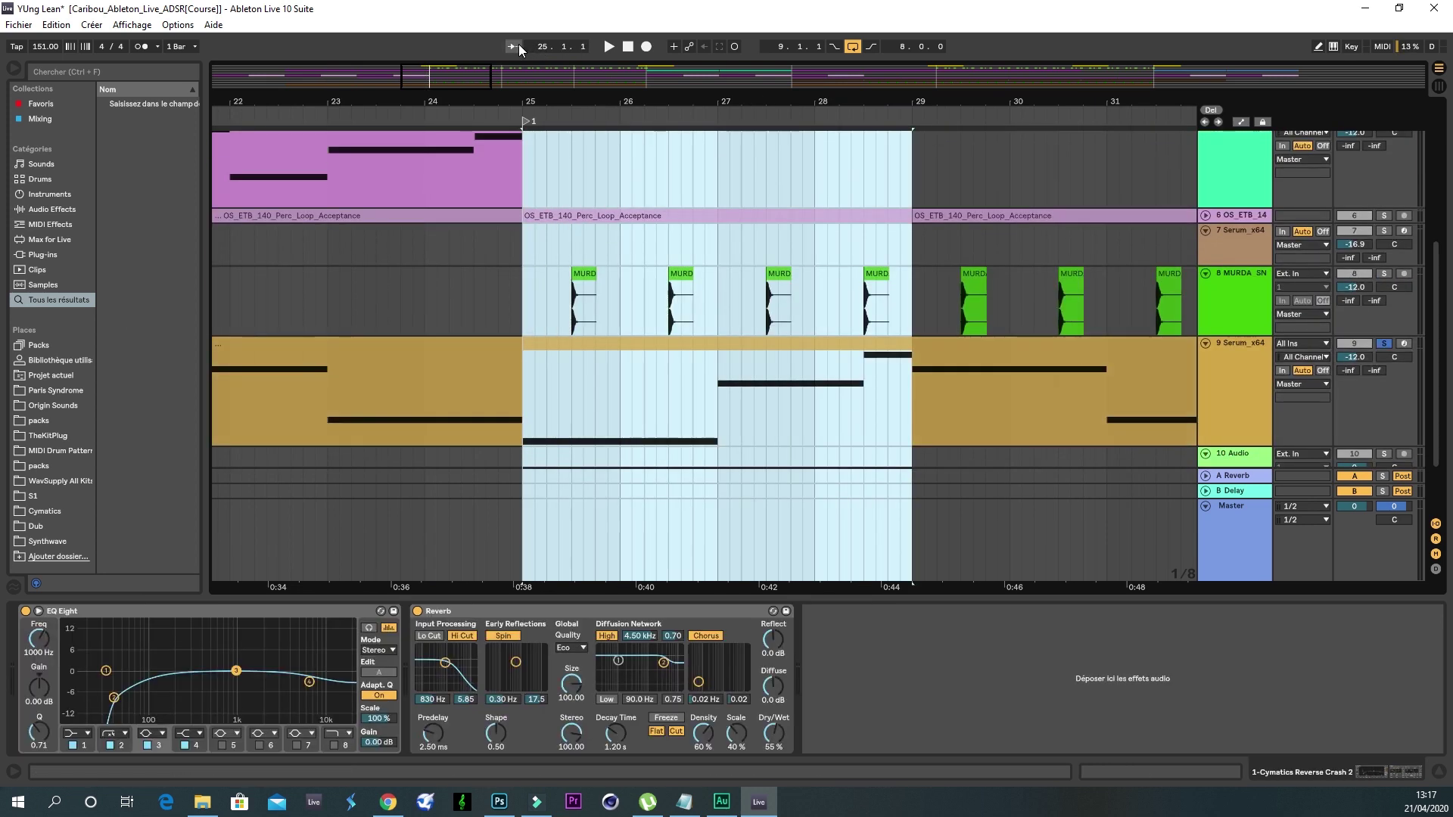
{"action": "key", "text": "ctrl+l"}
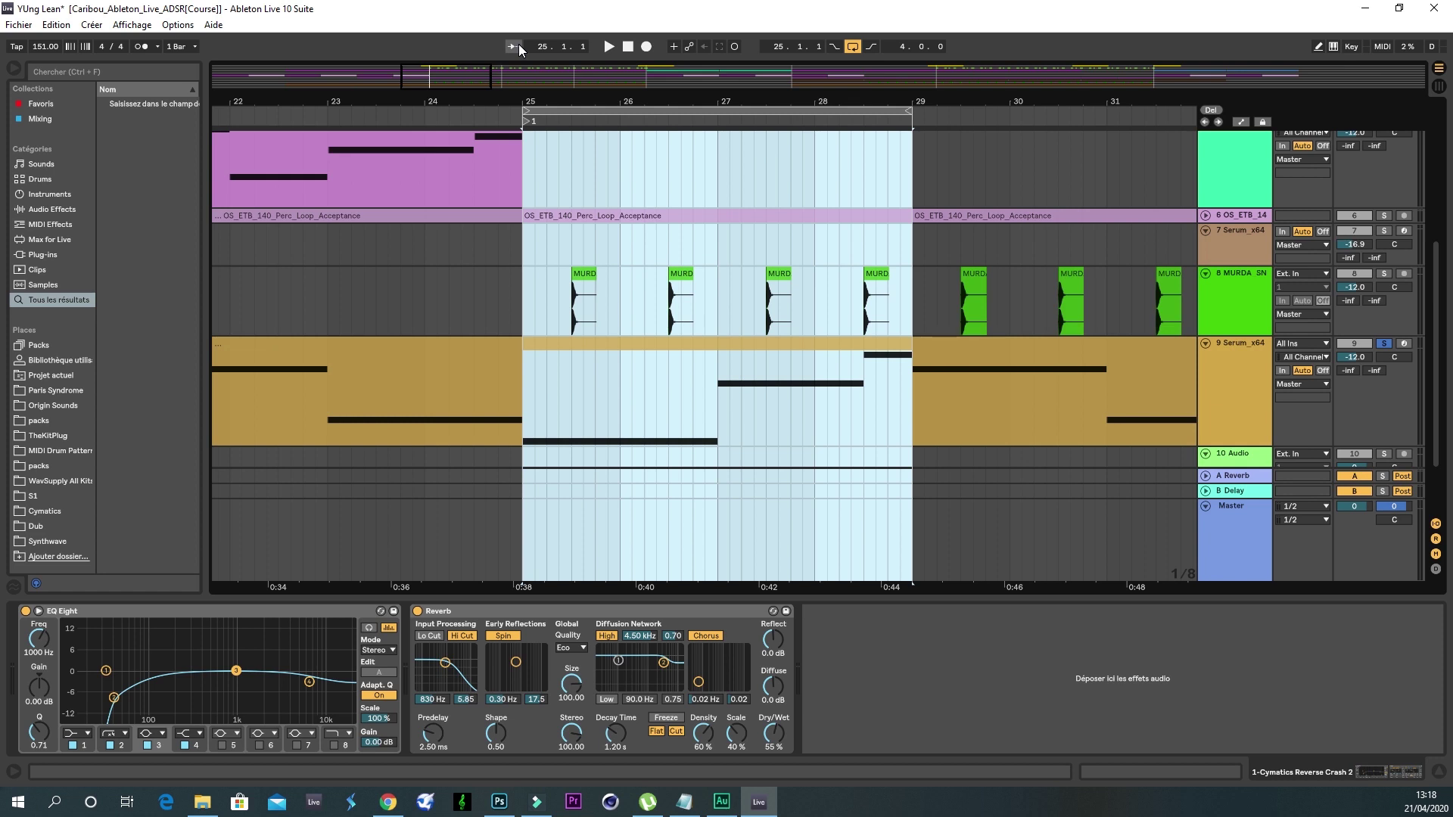
Step: Solo only the OS_ETB Anchor Kick and MURDA snare tracks together and play the loop from bar 25
{"action": "scroll", "coordinate": [1369, 208], "scroll_direction": "up", "scroll_amount": 5}
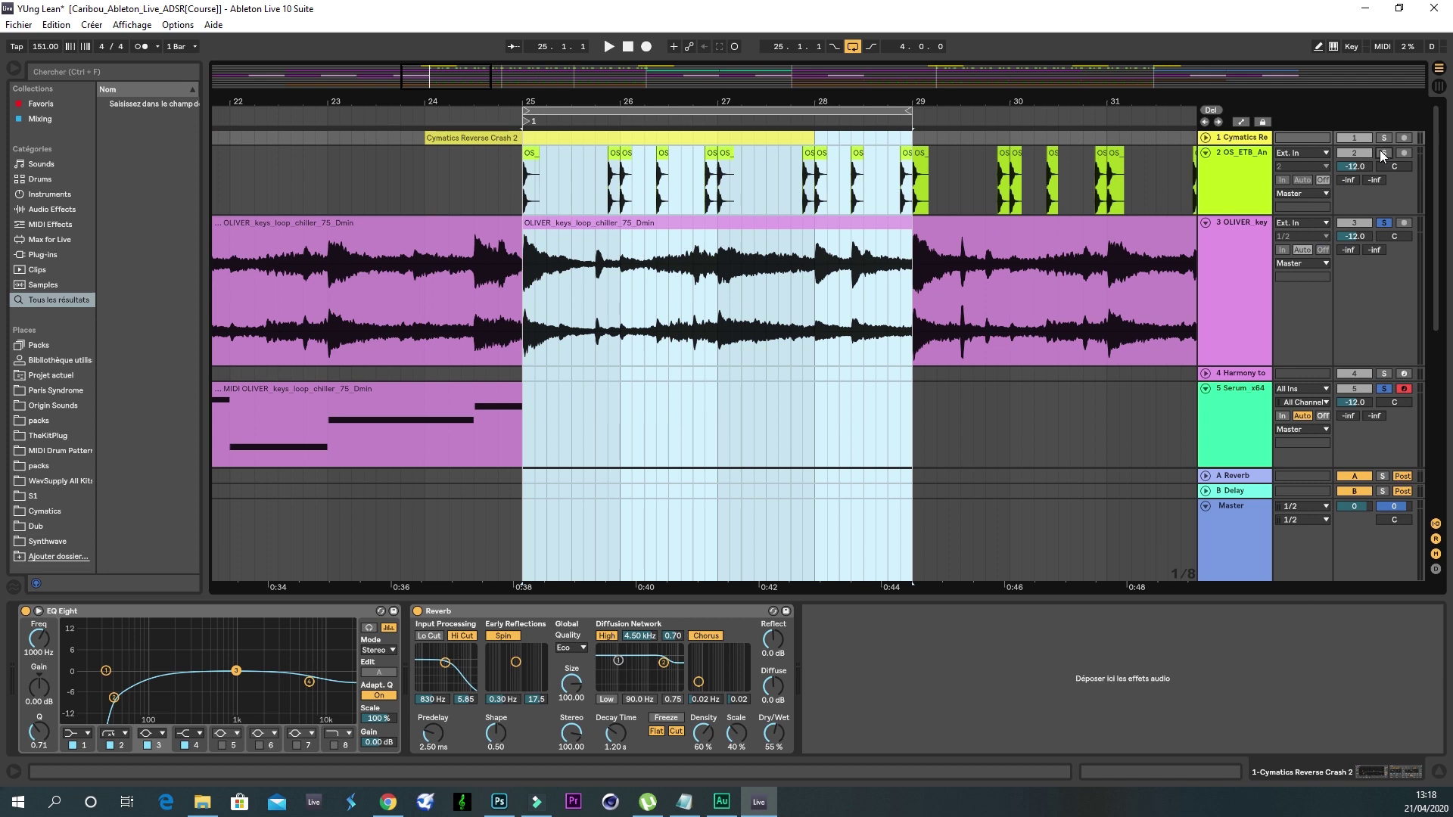
{"action": "left_click", "coordinate": [1381, 156]}
{"action": "scroll", "coordinate": [1374, 189], "scroll_direction": "down", "scroll_amount": 4}
{"action": "key", "text": "space"}
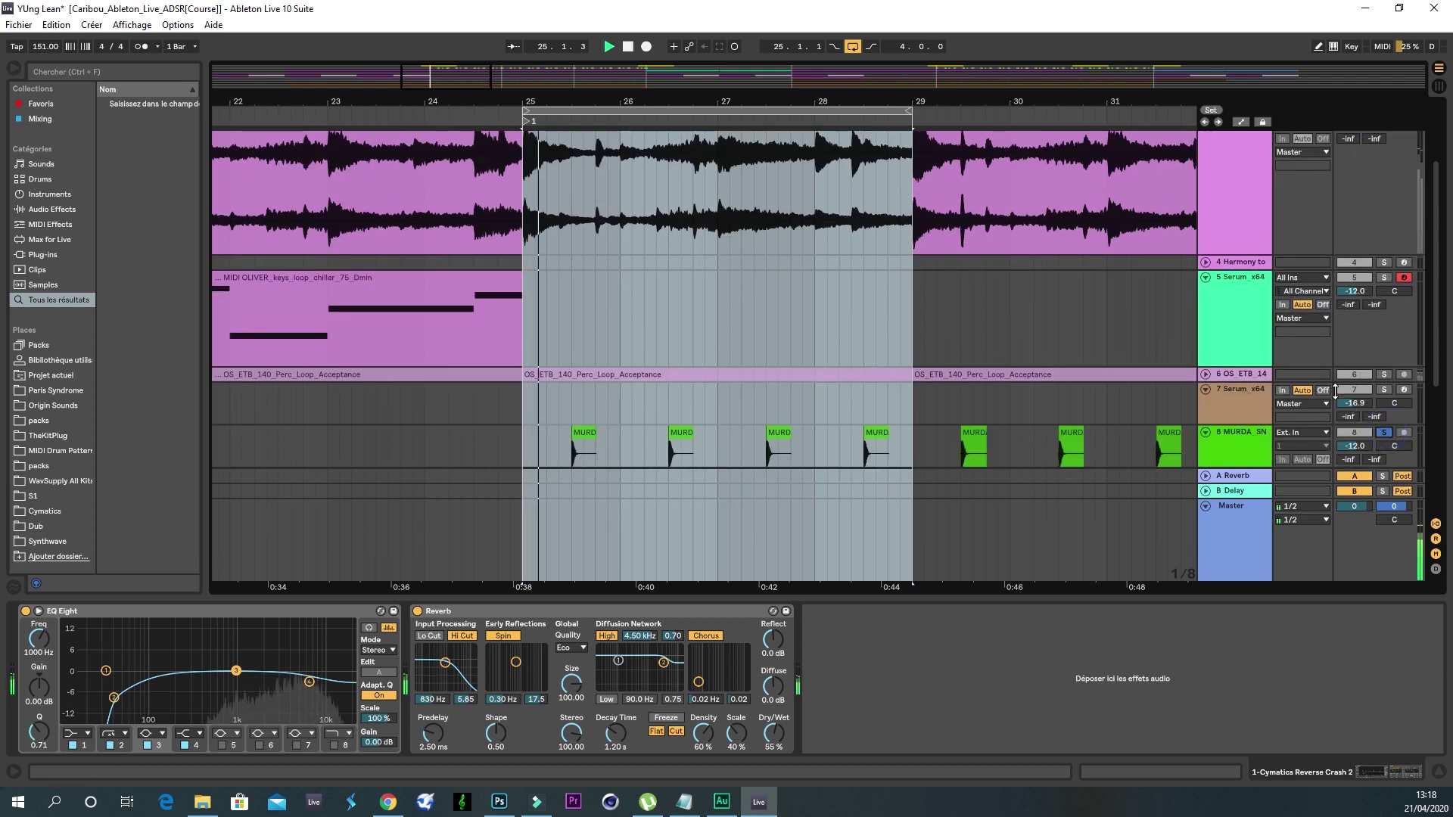
Step: Show the kick track's effect chain while the loop plays, and stop playback
{"action": "scroll", "coordinate": [1286, 288], "scroll_direction": "up", "scroll_amount": 5}
{"action": "left_click", "coordinate": [1222, 166]}
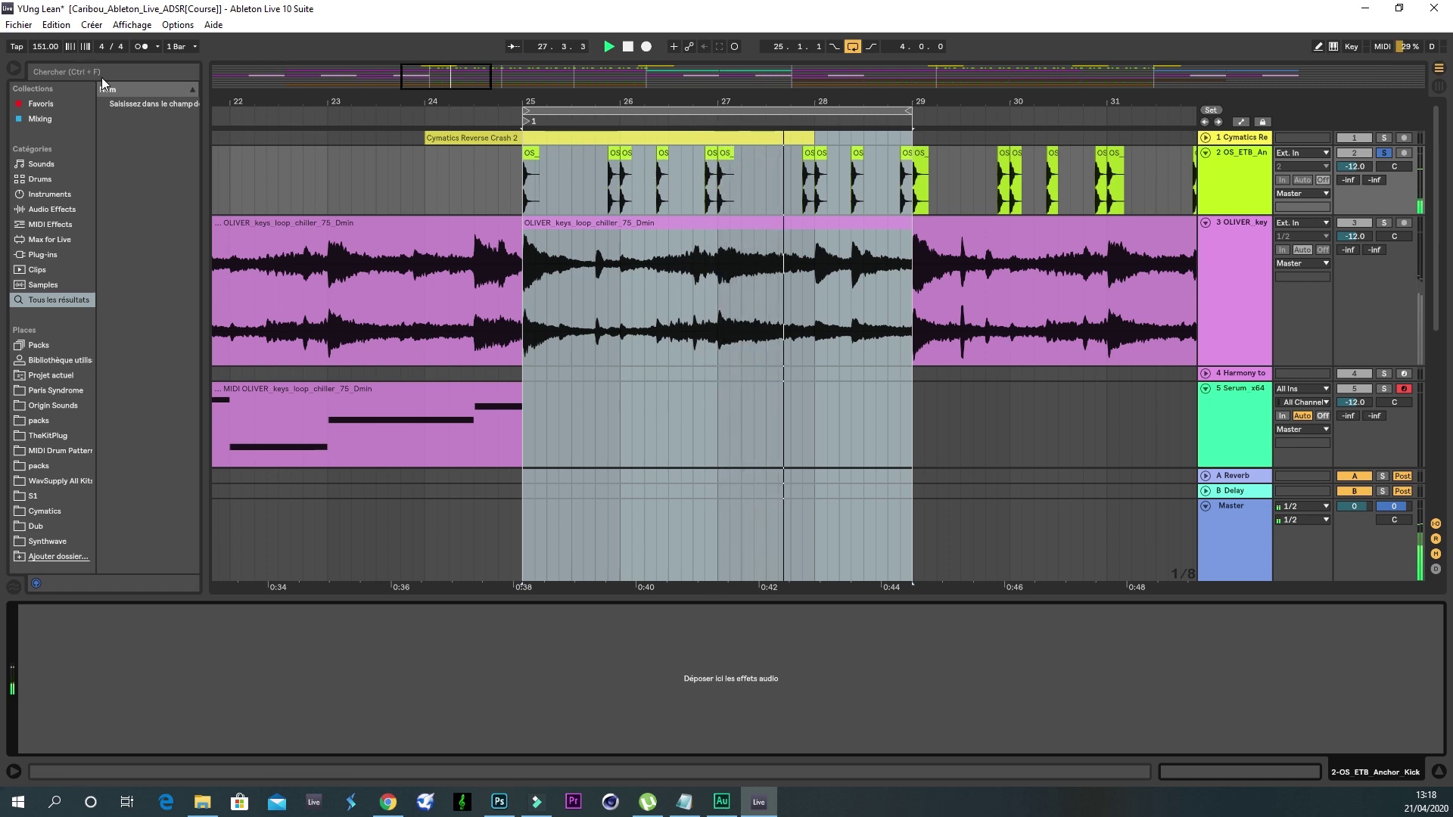
{"action": "scroll", "coordinate": [802, 199], "scroll_direction": "down", "scroll_amount": 10}
{"action": "key", "text": "space"}
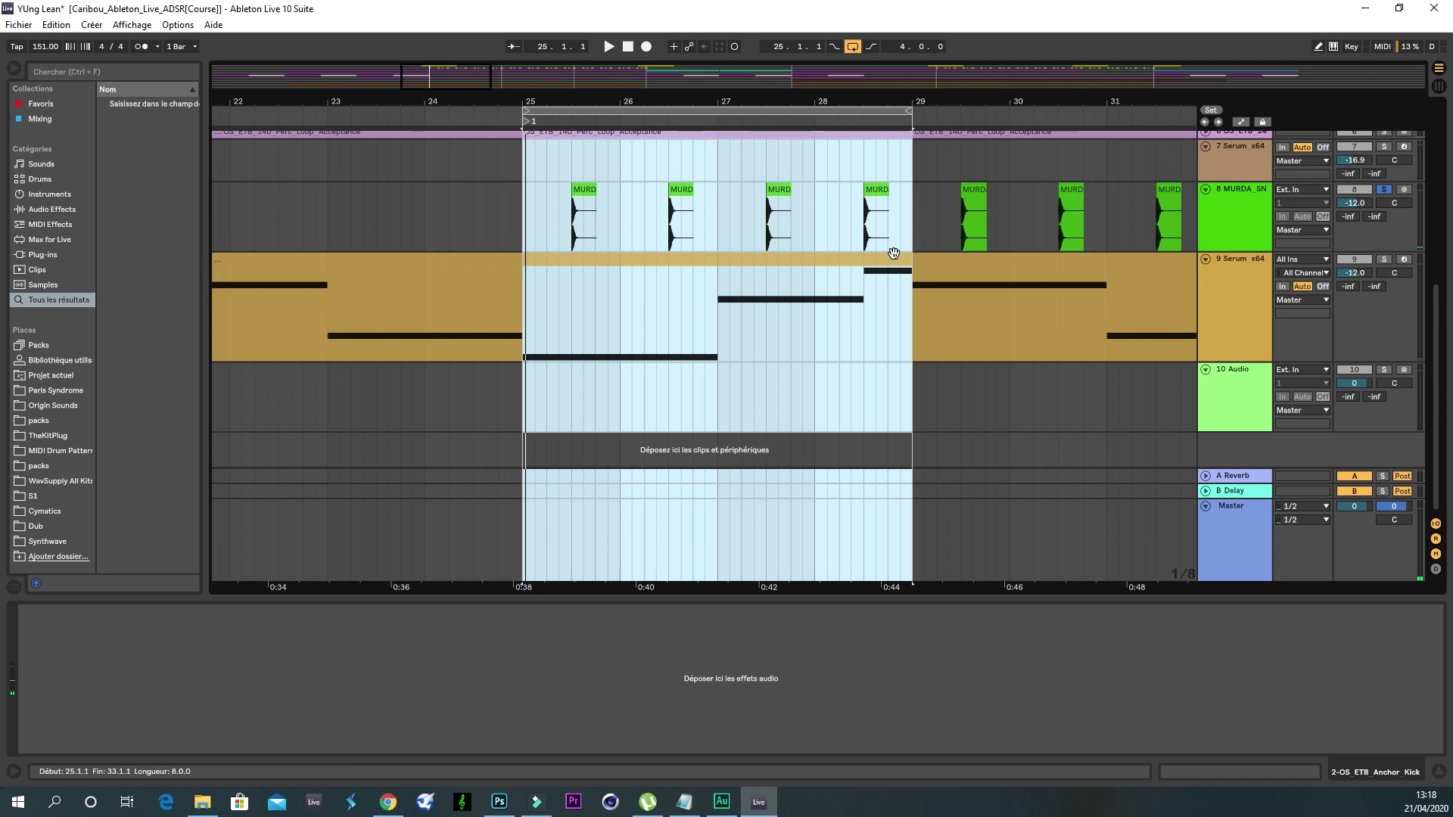
Step: Unfold percussion loop track 6, solo it alone, and listen to it from bar 25
{"action": "scroll", "coordinate": [923, 256], "scroll_direction": "up", "scroll_amount": 7}
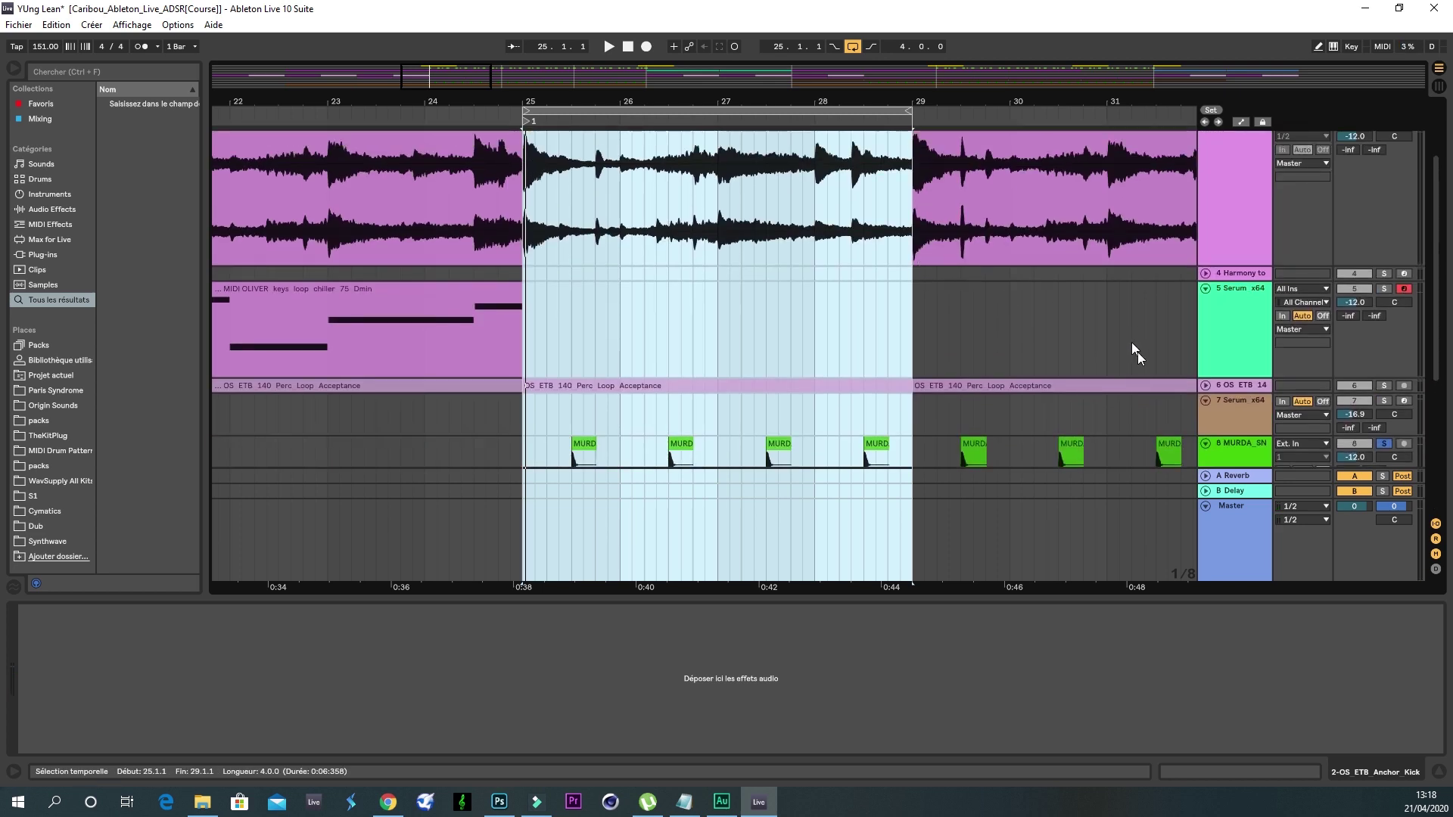
{"action": "left_click", "coordinate": [1206, 386]}
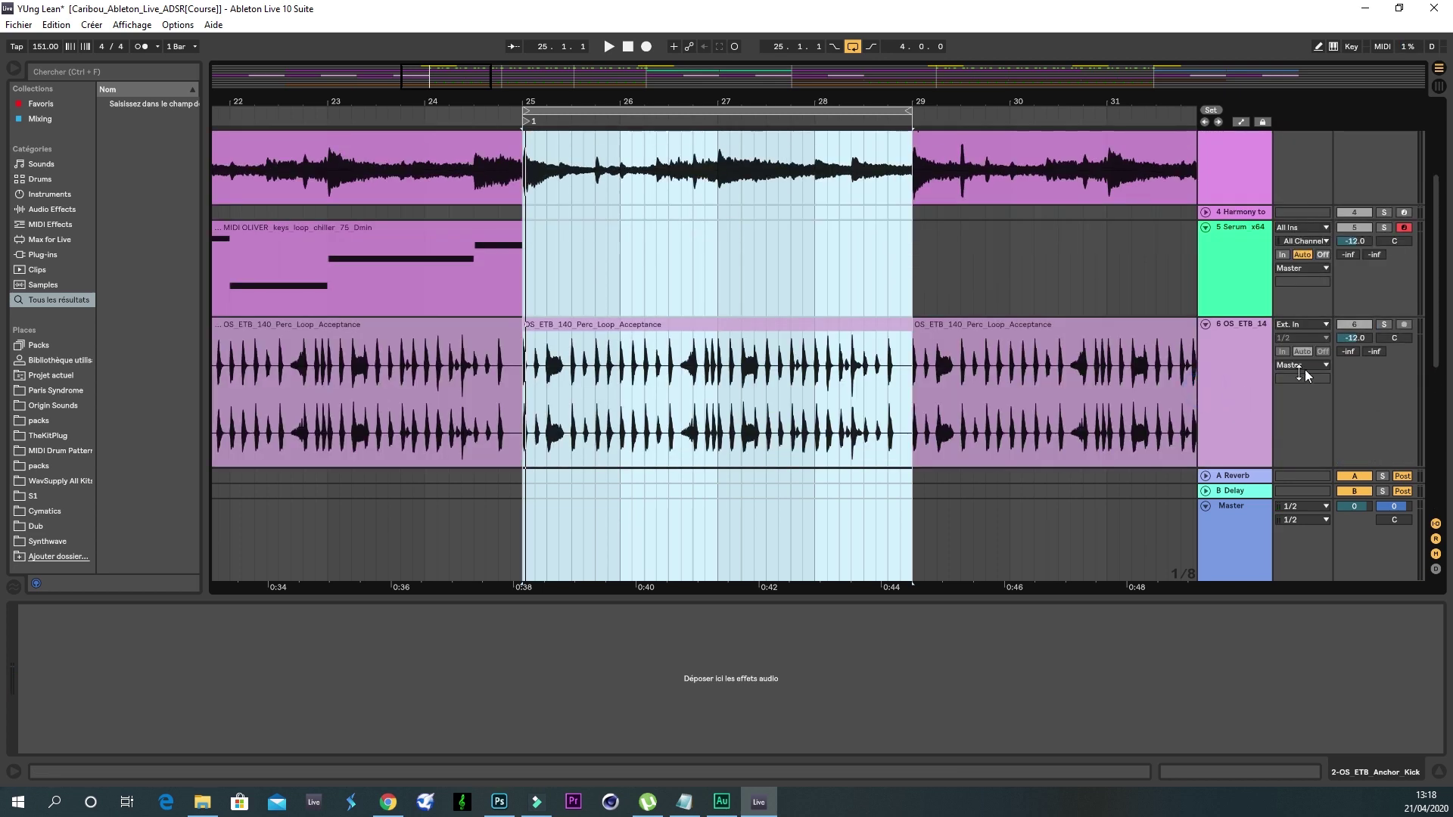
{"action": "left_click", "coordinate": [1383, 325]}
{"action": "key", "text": "space"}
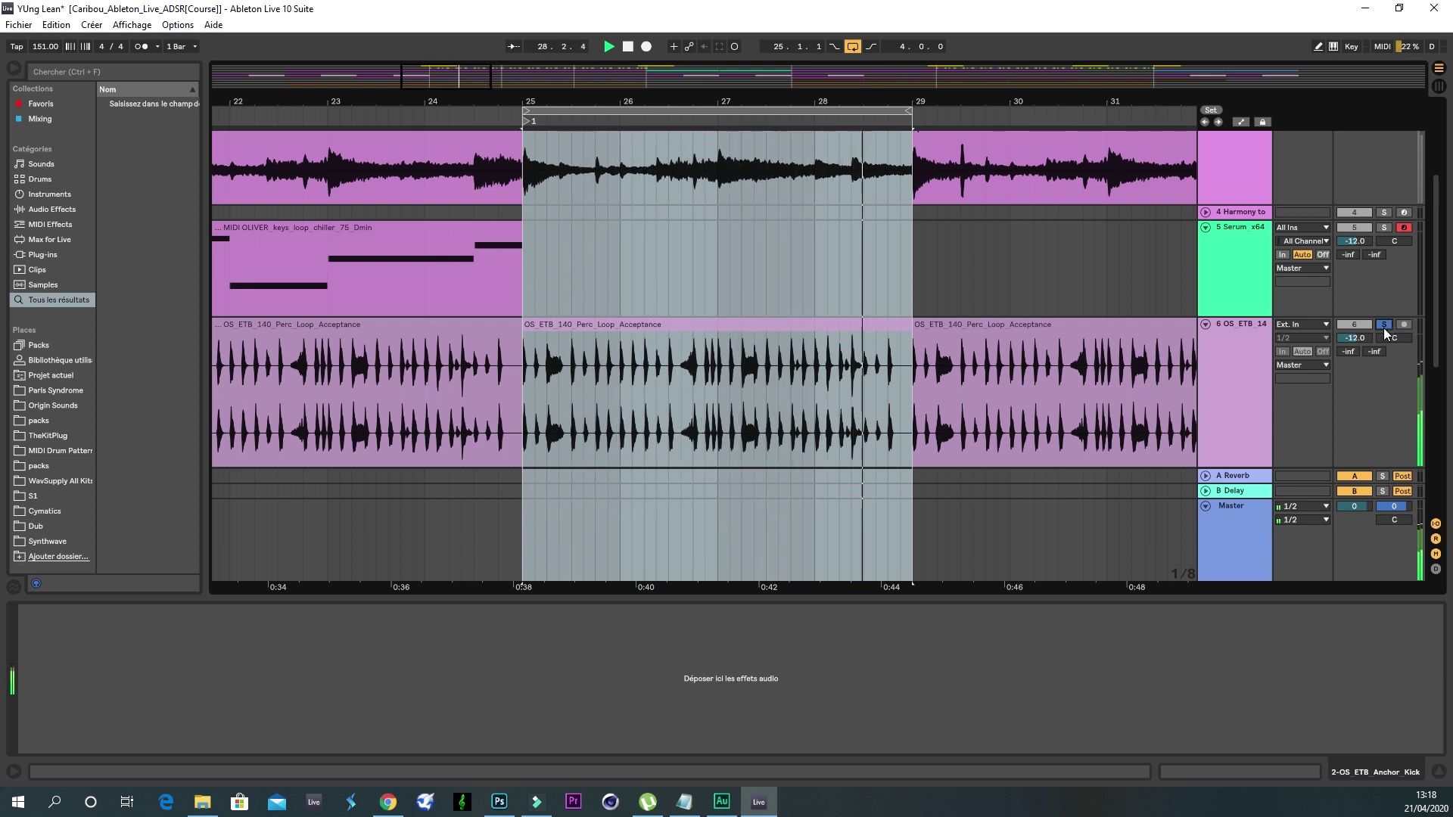
{"action": "key", "text": "space"}
Step: Replay the opening of the soloed percussion loop several times while viewing its waveform up close
{"action": "left_click_drag", "start_coordinate": [621, 107], "coordinate": [611, 179]}
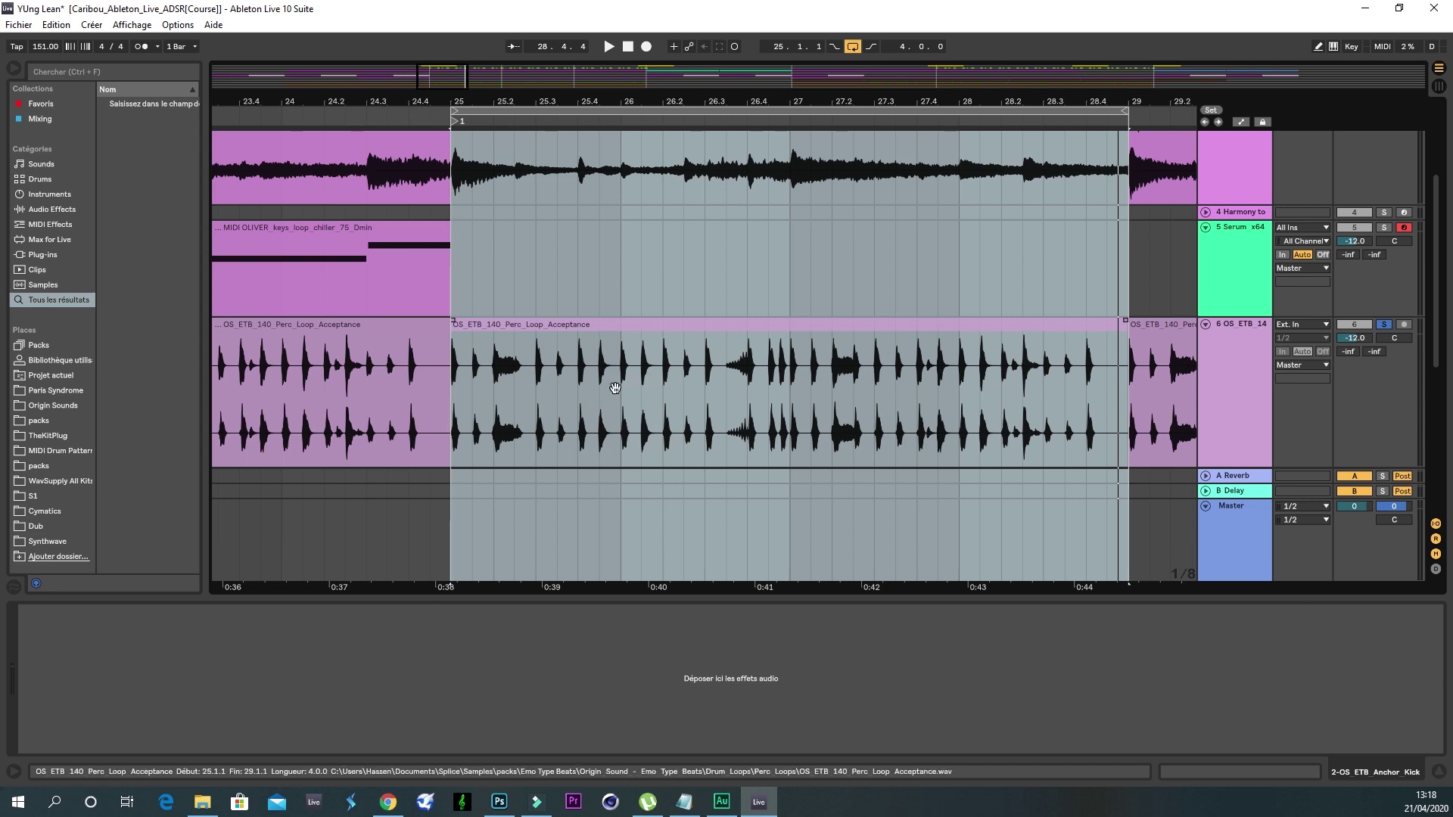
{"action": "key", "text": "space"}
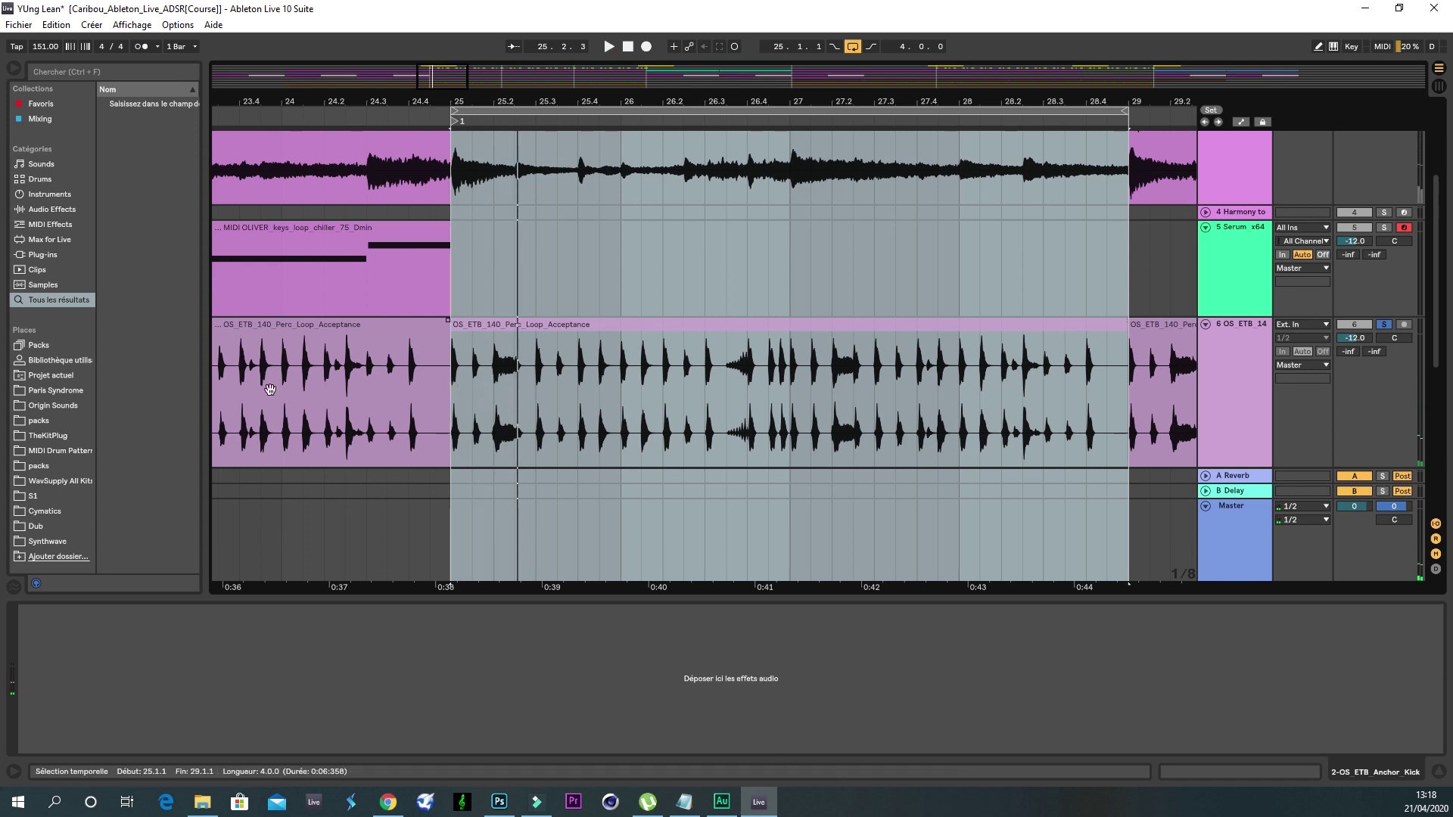
{"action": "left_click", "coordinate": [439, 115]}
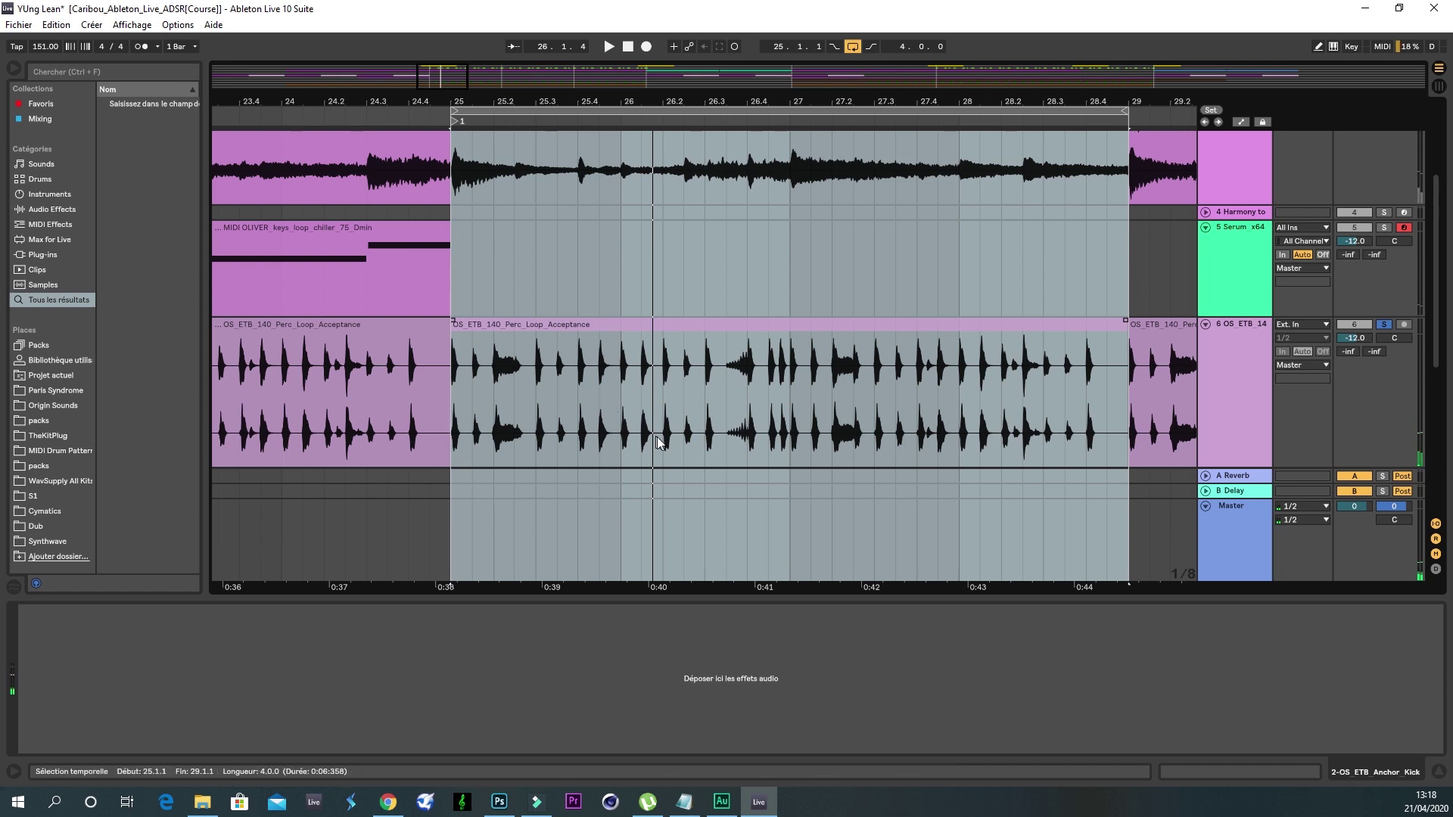
{"action": "key", "text": "space"}
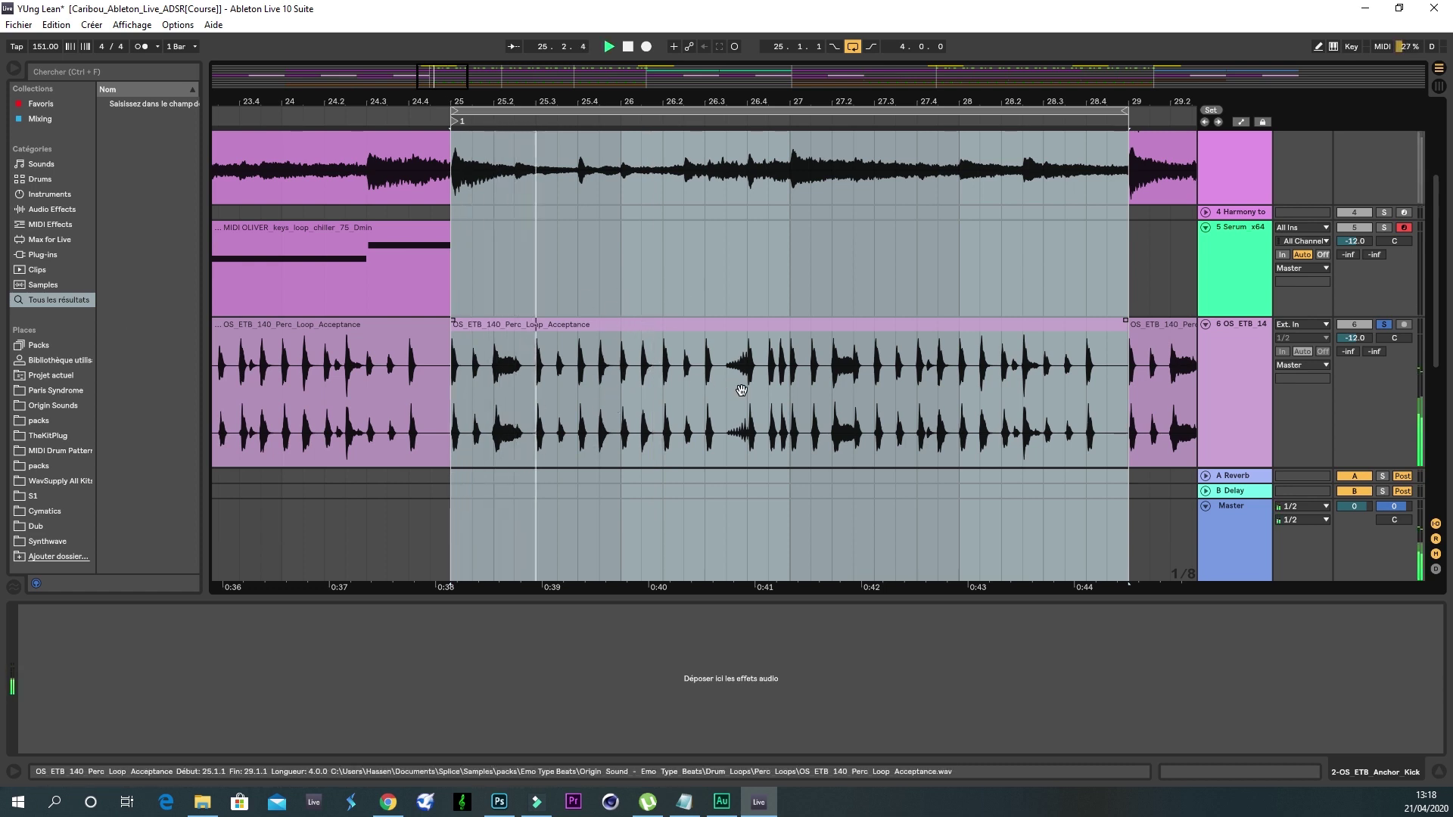
{"action": "key", "text": "space"}
Step: Highlight the reversed hit from 26.3.3 to 26.4.1 in the percussion loop clip
{"action": "left_click_drag", "start_coordinate": [726, 411], "coordinate": [747, 421]}
{"action": "left_click", "coordinate": [737, 356]}
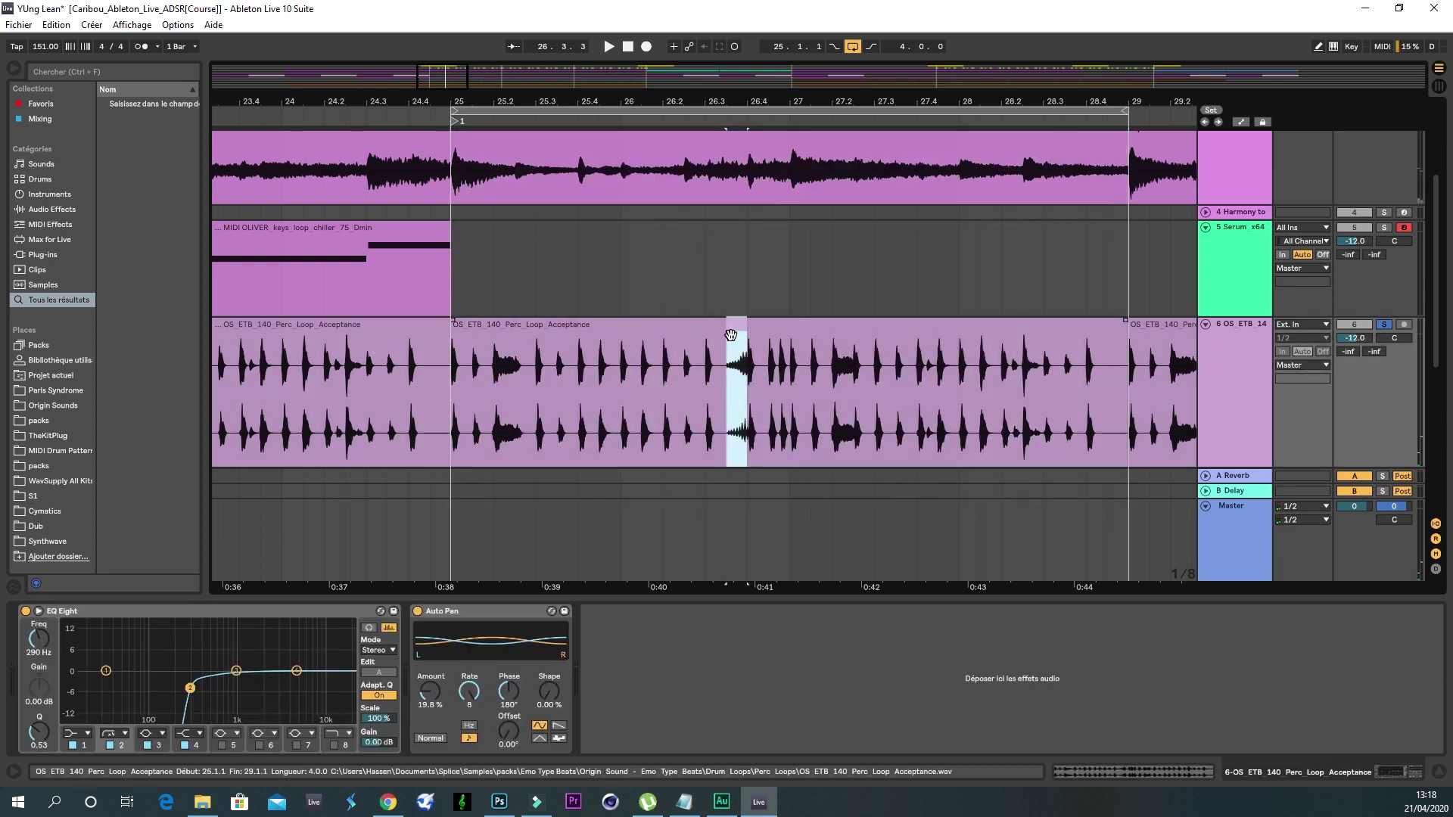
{"action": "key", "text": "minus"}
{"action": "key", "text": "minus"}
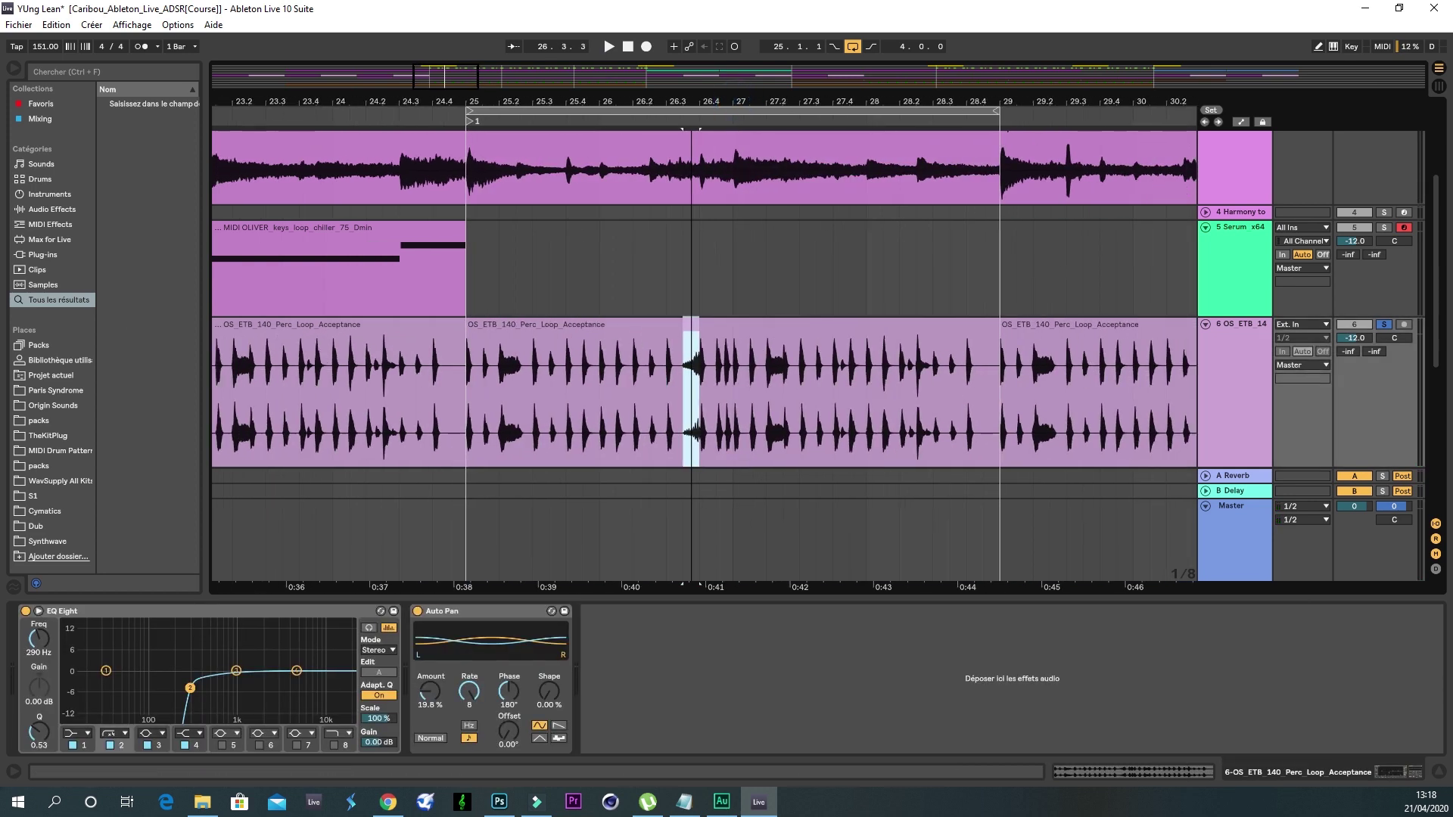
Step: Turn off the solo on percussion loop track 6
{"action": "scroll", "coordinate": [740, 347], "scroll_direction": "down", "scroll_amount": 1}
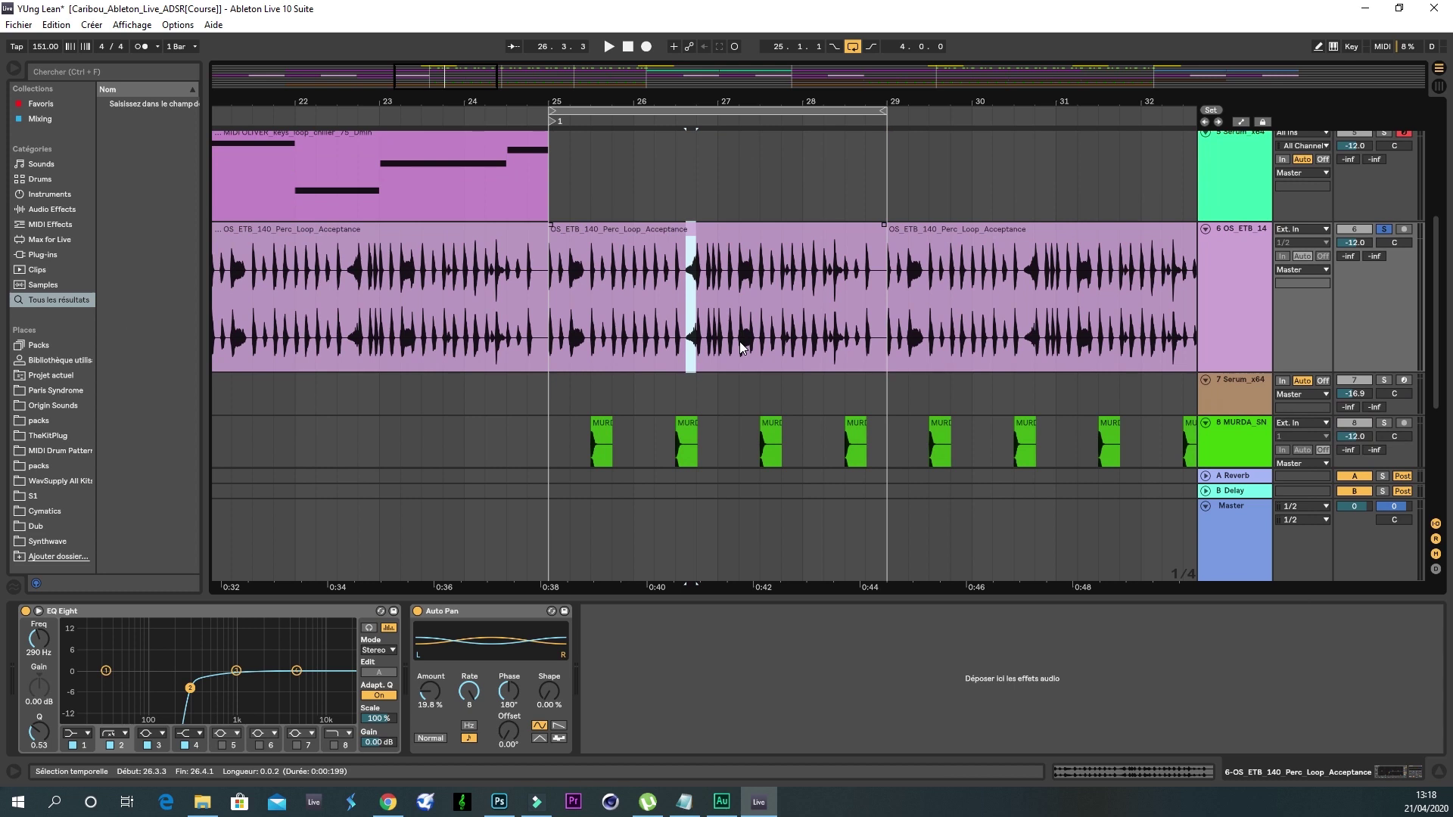
{"action": "scroll", "coordinate": [740, 347], "scroll_direction": "up", "scroll_amount": 7}
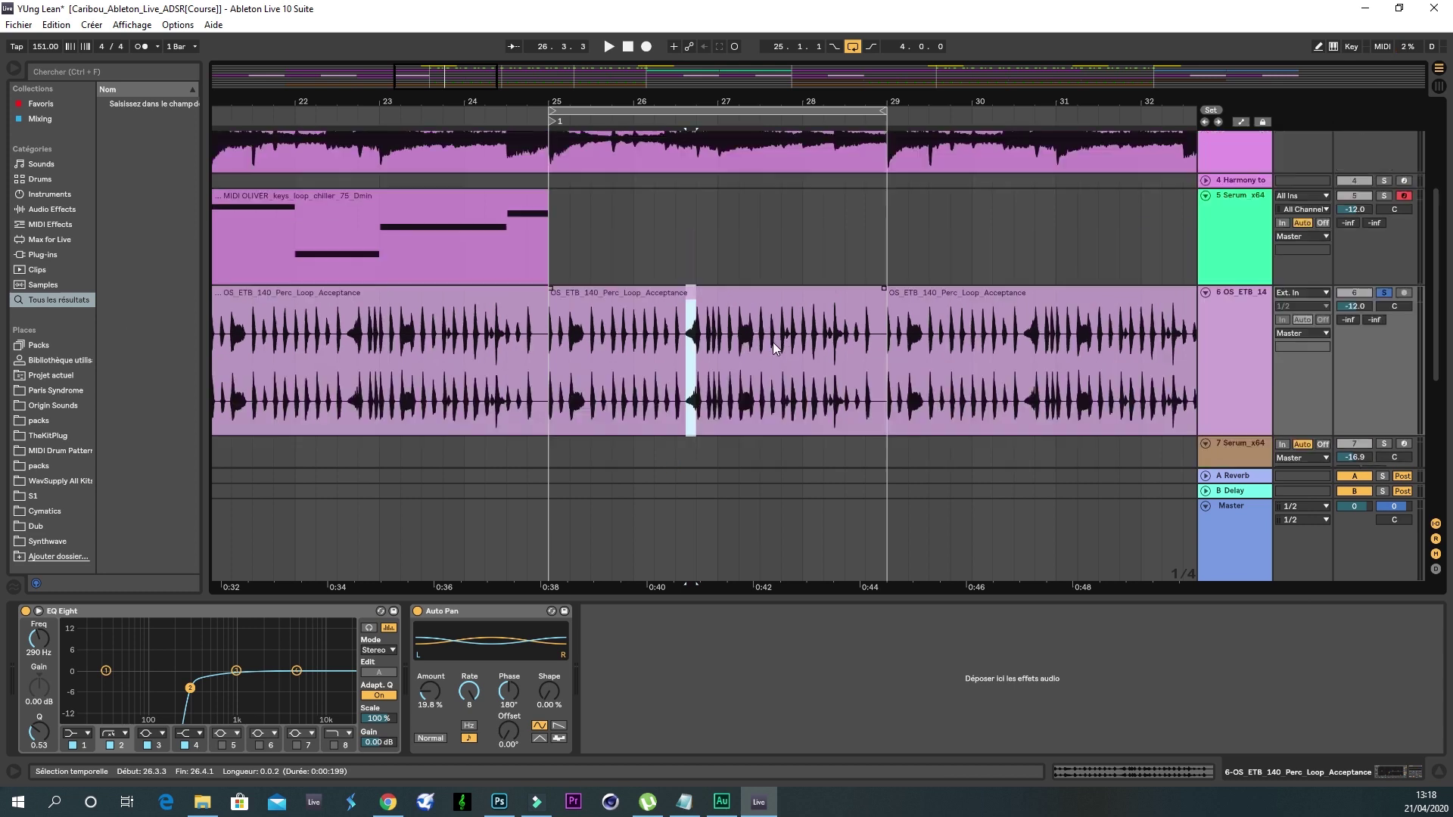
{"action": "left_click", "coordinate": [1381, 342]}
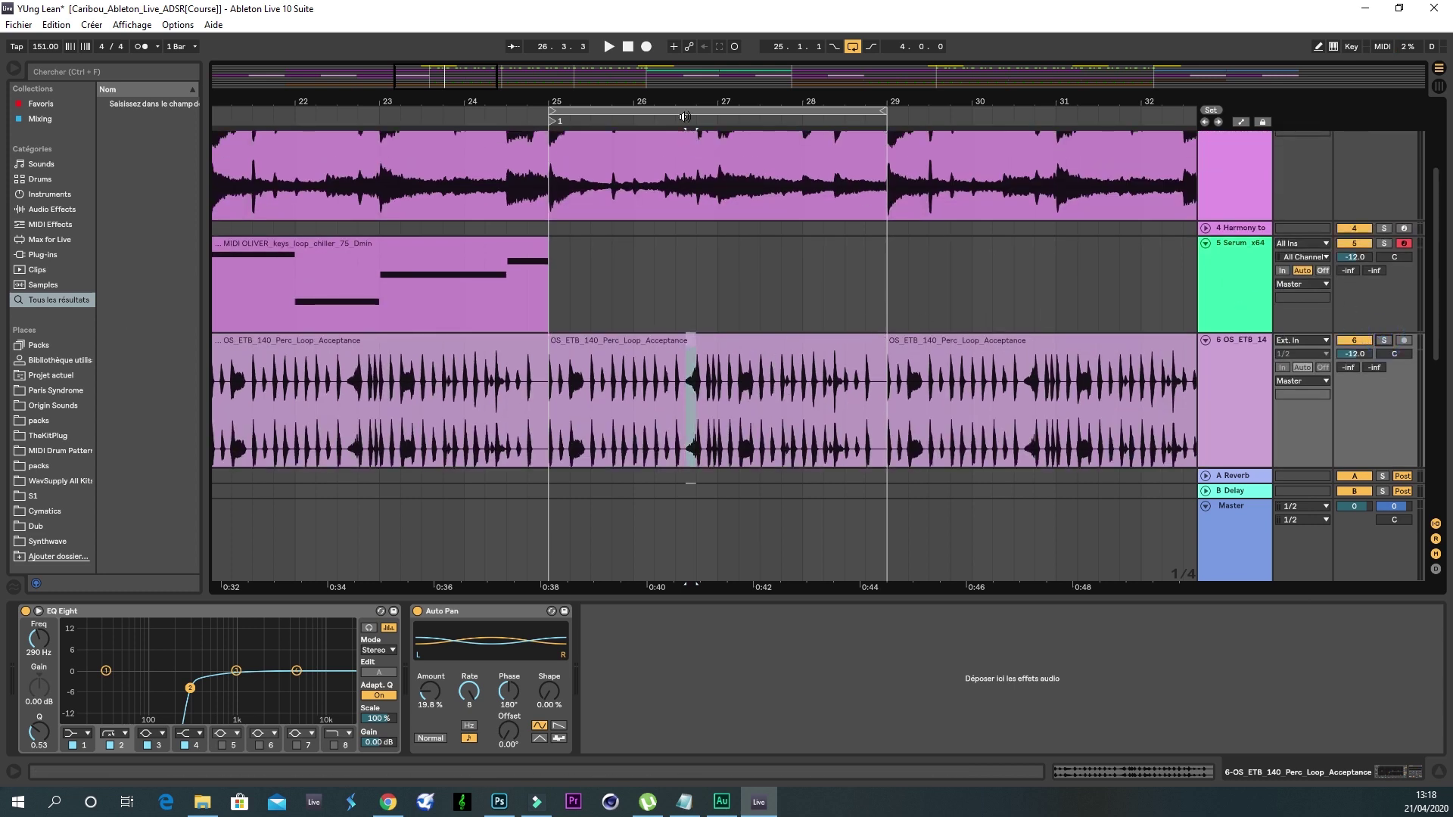
Step: Extend the loop to eight bars, from bar 25 to bar 33
{"action": "scroll", "coordinate": [719, 235], "scroll_direction": "down", "scroll_amount": 3}
{"action": "scroll", "coordinate": [713, 236], "scroll_direction": "down", "scroll_amount": 8}
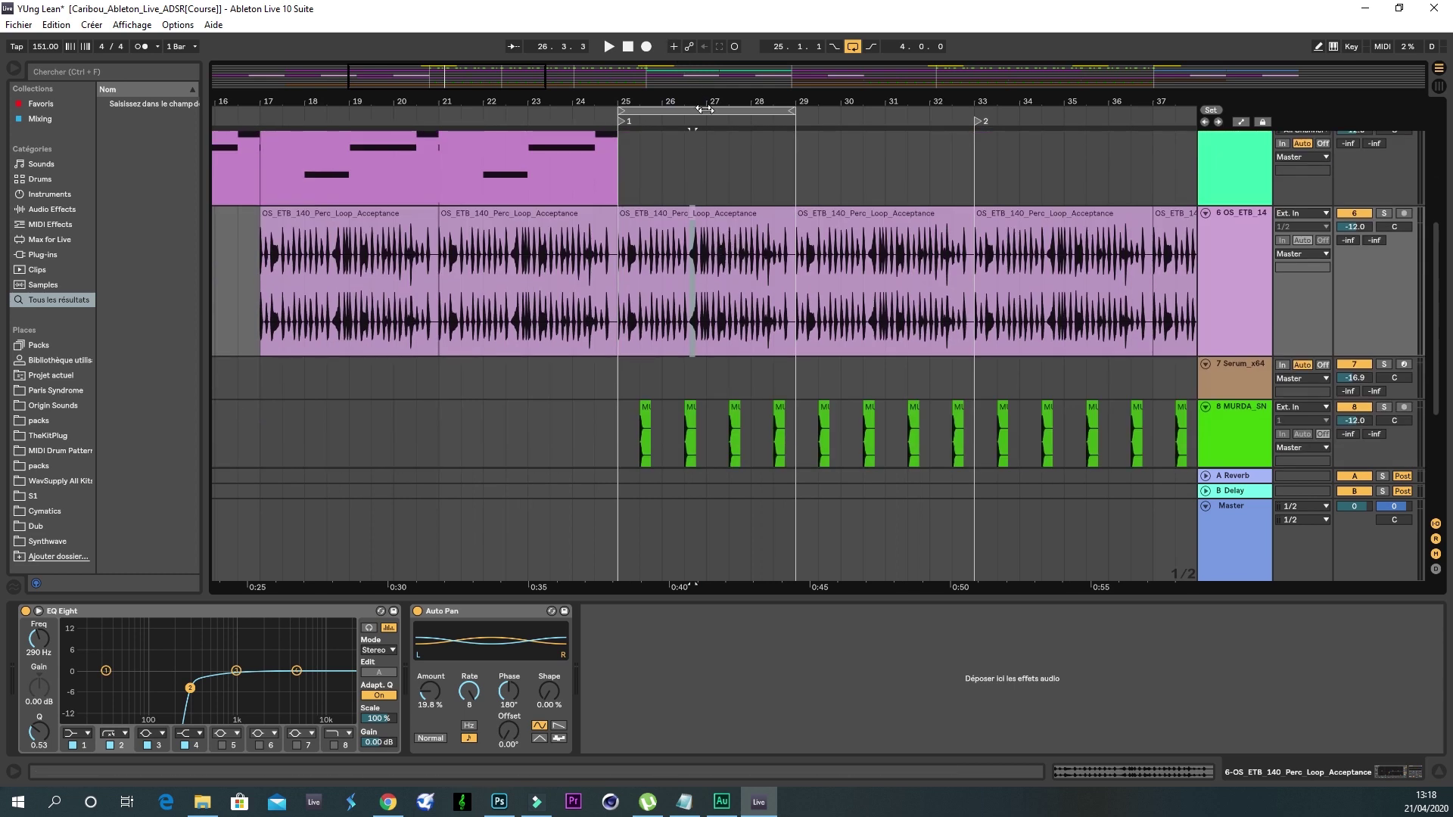
{"action": "left_click_drag", "start_coordinate": [704, 102], "coordinate": [404, 100]}
{"action": "scroll", "coordinate": [510, 318], "scroll_direction": "down", "scroll_amount": 6}
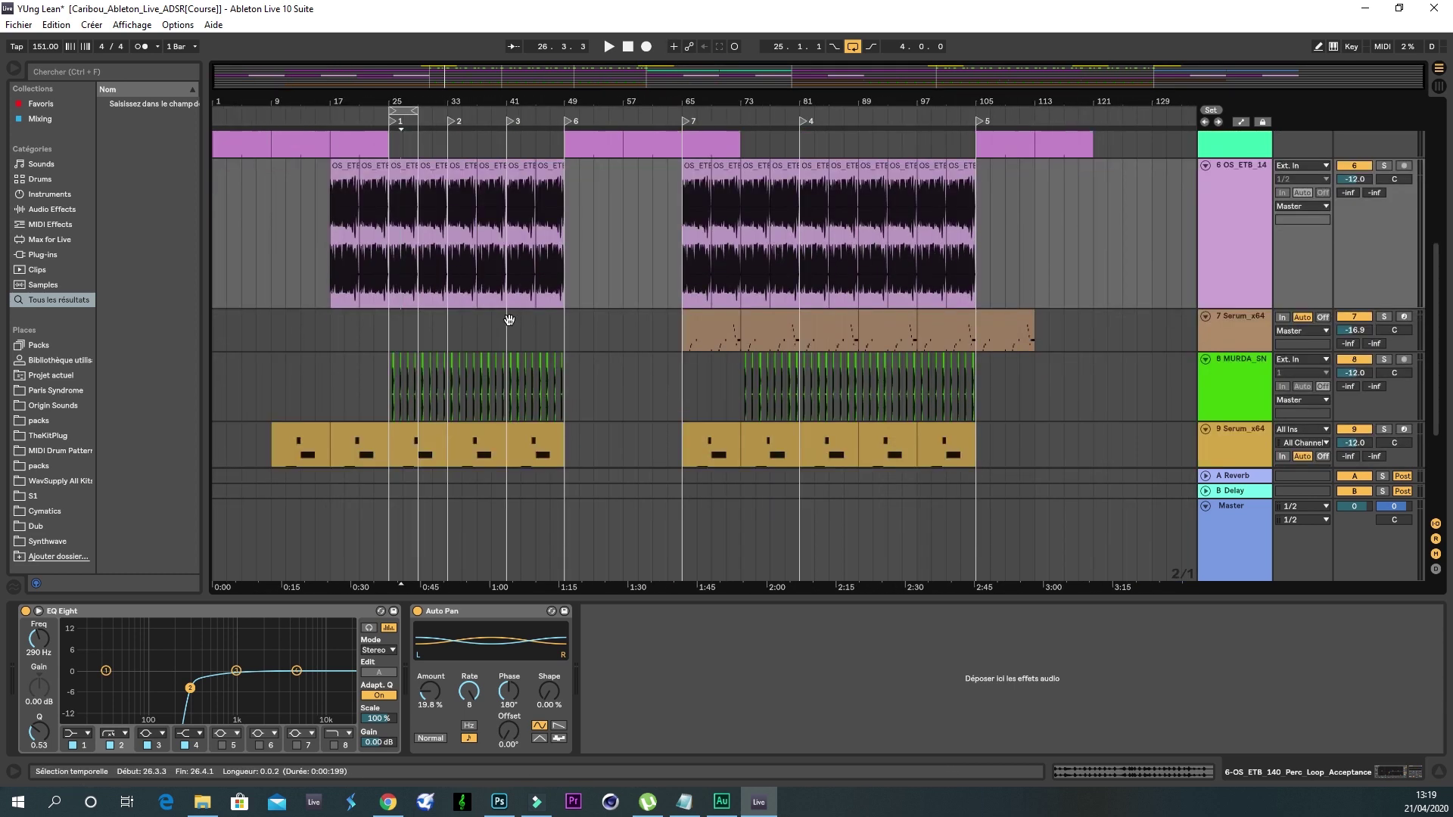
{"action": "scroll", "coordinate": [560, 553], "scroll_direction": "up", "scroll_amount": 13}
{"action": "left_click_drag", "start_coordinate": [415, 101], "coordinate": [538, 114]}
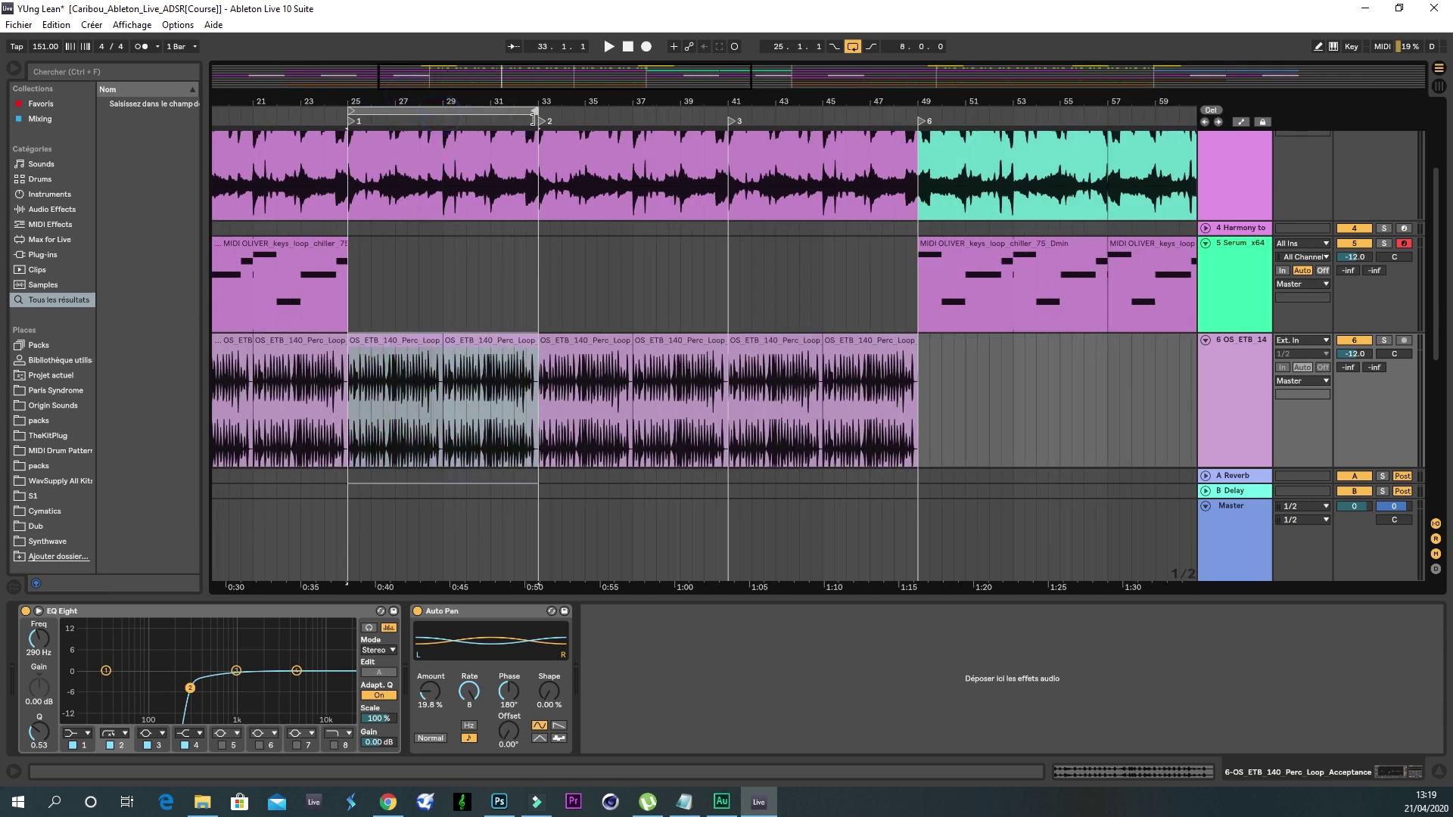
Step: Unfold the Cymatics Reverse Crash track and show its effect chain
{"action": "scroll", "coordinate": [658, 424], "scroll_direction": "up", "scroll_amount": 5}
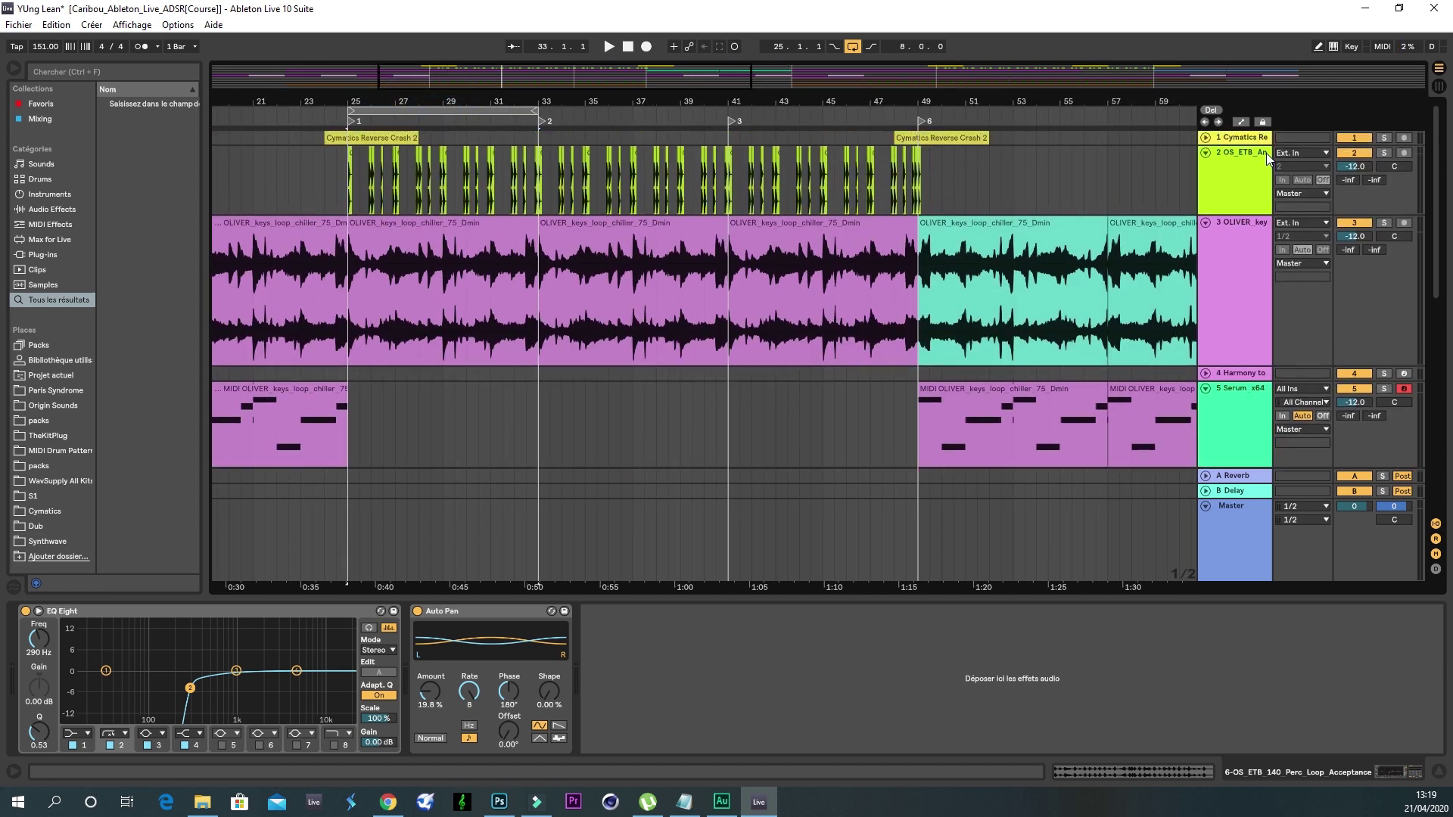
{"action": "scroll", "coordinate": [1279, 193], "scroll_direction": "down", "scroll_amount": 2}
{"action": "scroll", "coordinate": [1260, 181], "scroll_direction": "up", "scroll_amount": 2}
{"action": "left_click", "coordinate": [1206, 137]}
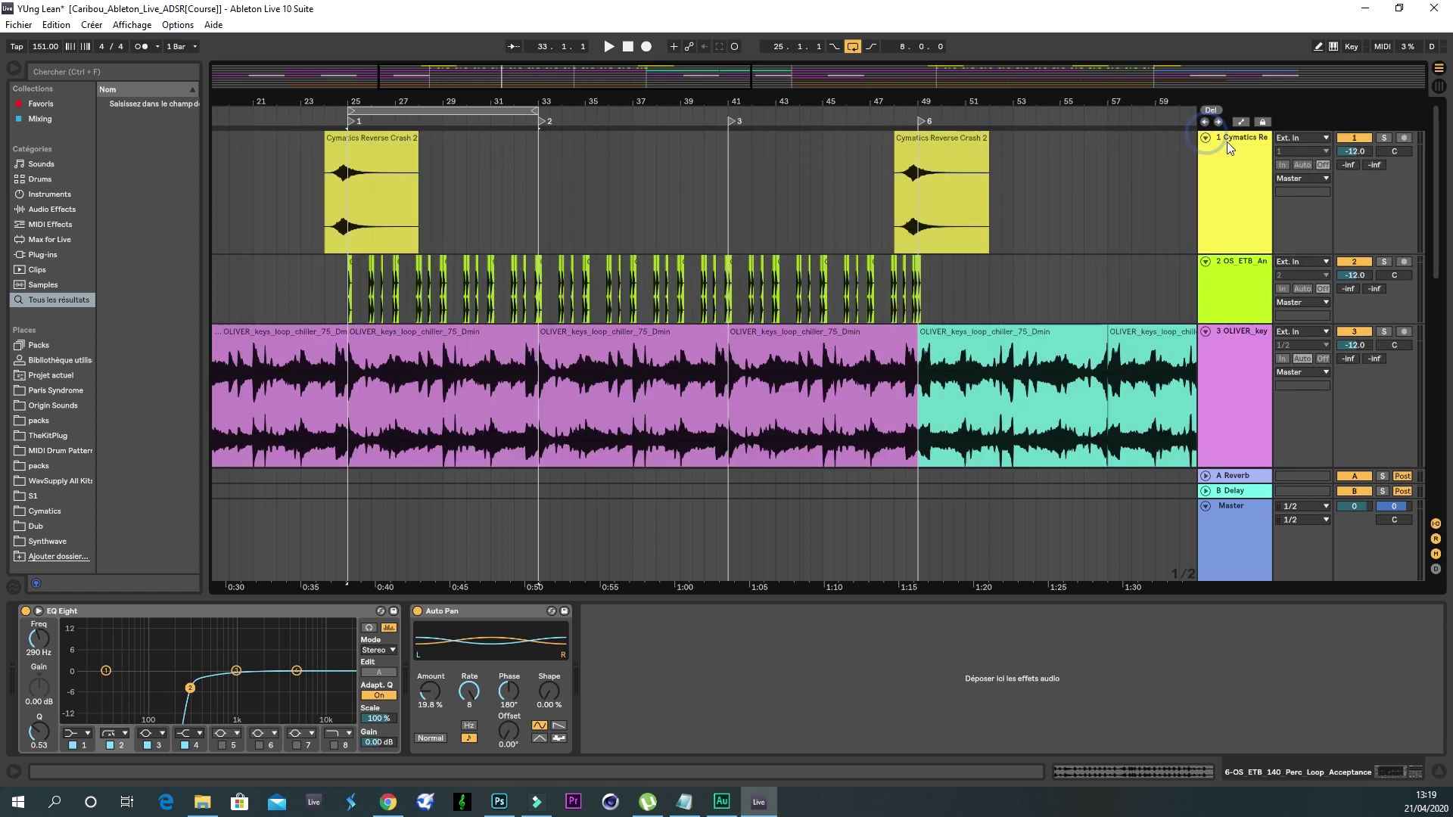
{"action": "left_click", "coordinate": [1227, 139]}
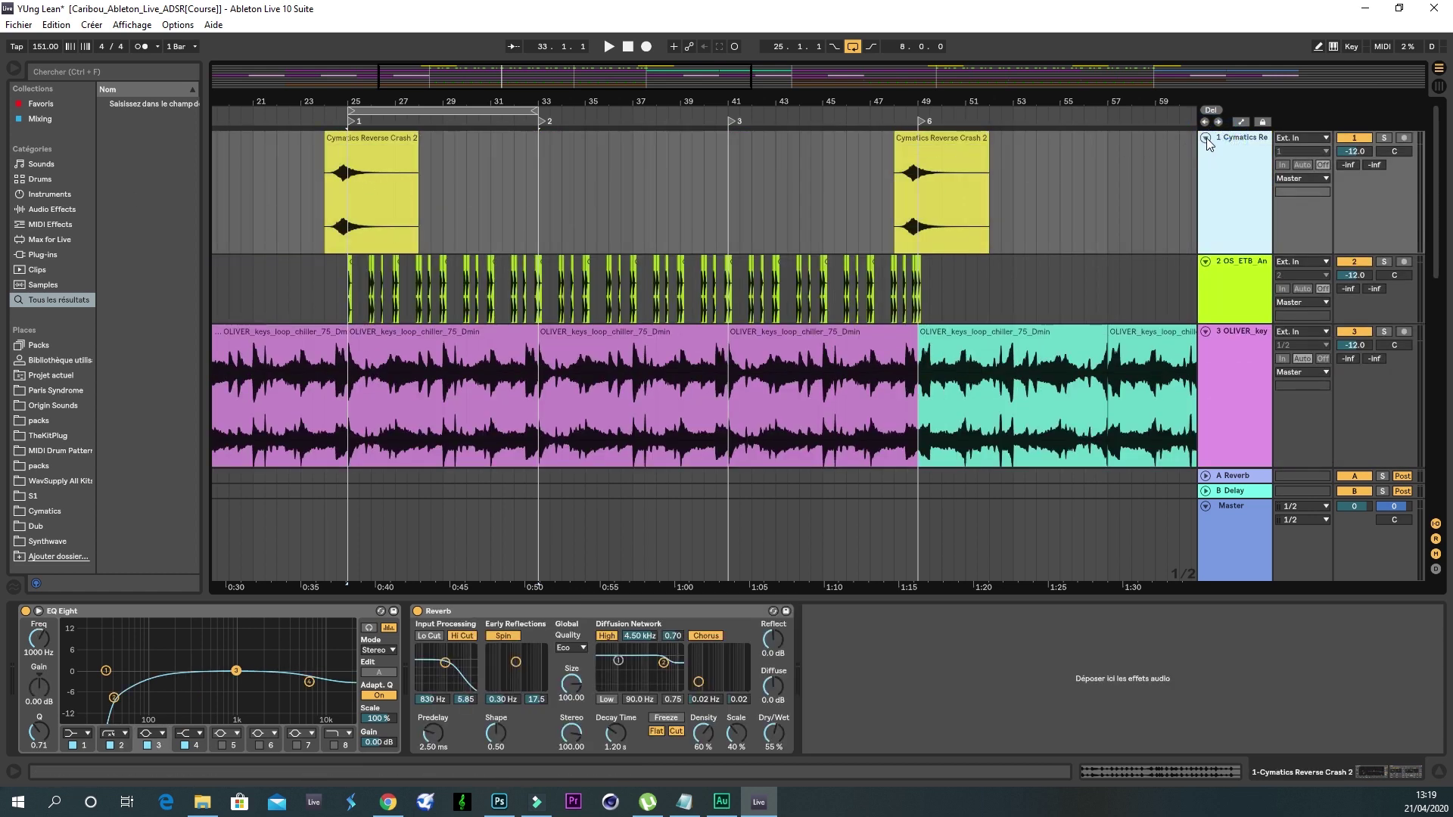
{"action": "scroll", "coordinate": [1207, 138], "scroll_direction": "down", "scroll_amount": 3}
{"action": "scroll", "coordinate": [681, 242], "scroll_direction": "down", "scroll_amount": 2}
{"action": "scroll", "coordinate": [392, 228], "scroll_direction": "down", "scroll_amount": 1}
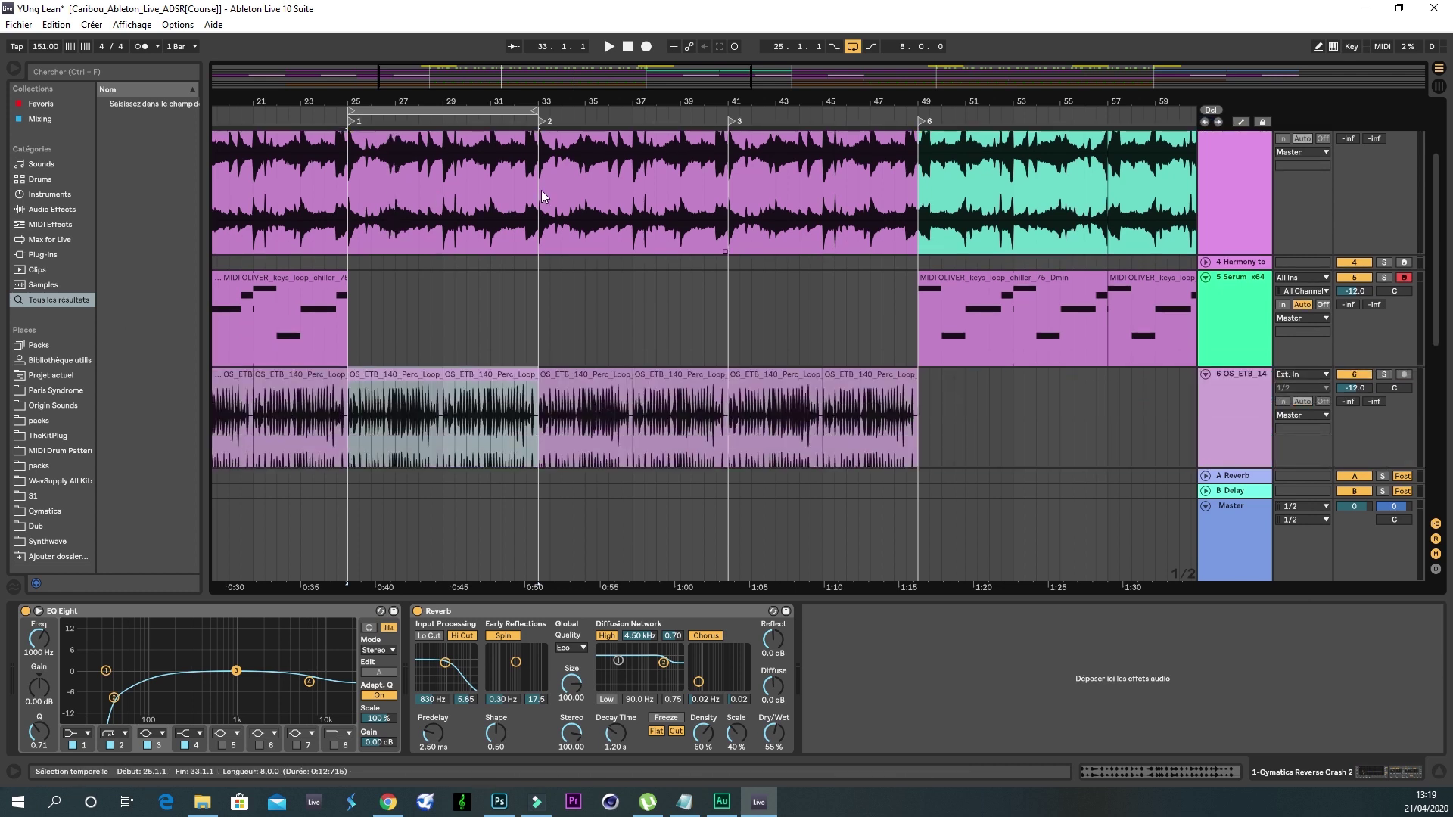
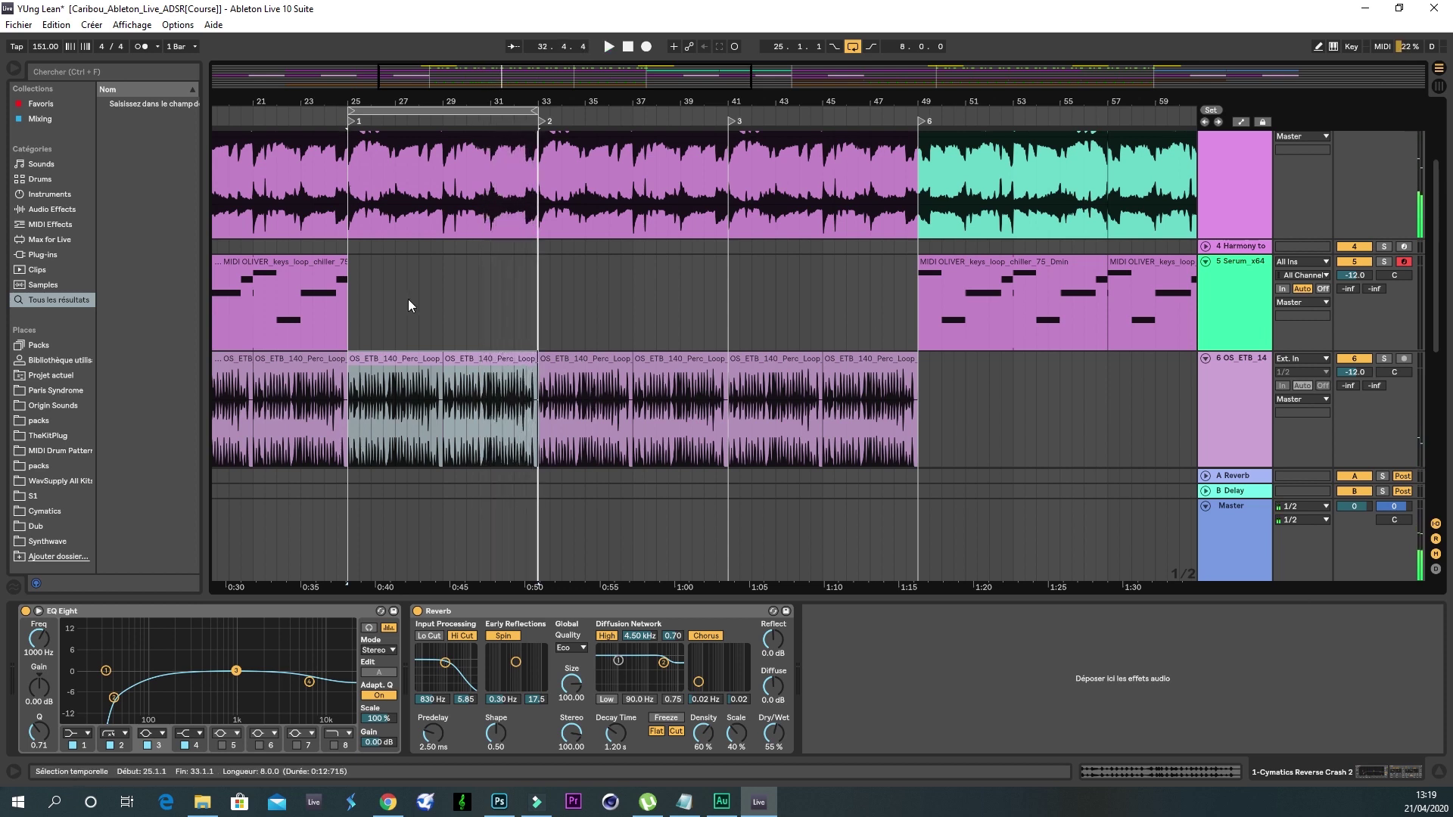
Step: Rename the locator at bar 49 as Breakdown
{"action": "scroll", "coordinate": [570, 465], "scroll_direction": "down", "scroll_amount": 3}
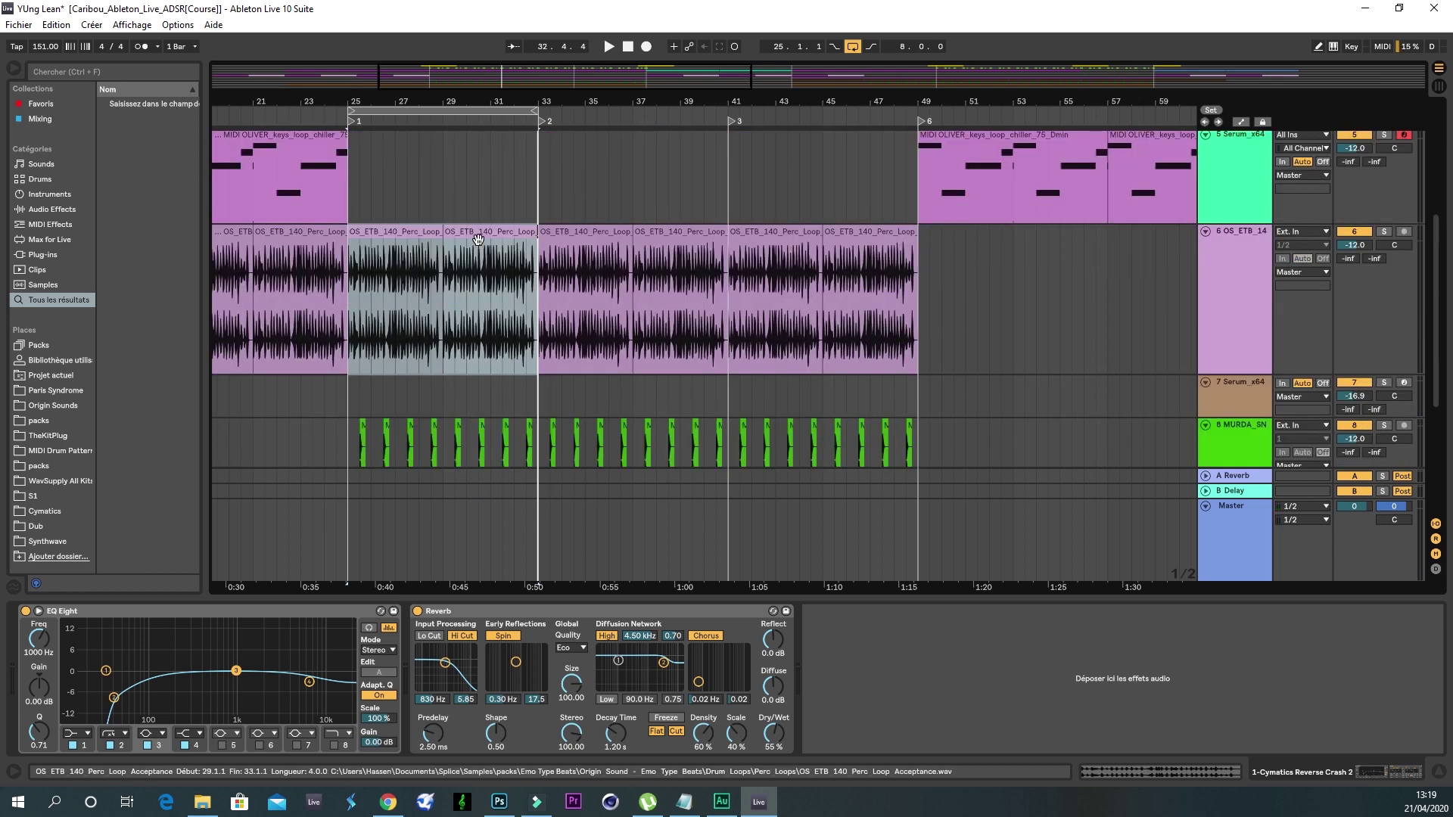
{"action": "left_click_drag", "start_coordinate": [483, 115], "coordinate": [430, 95]}
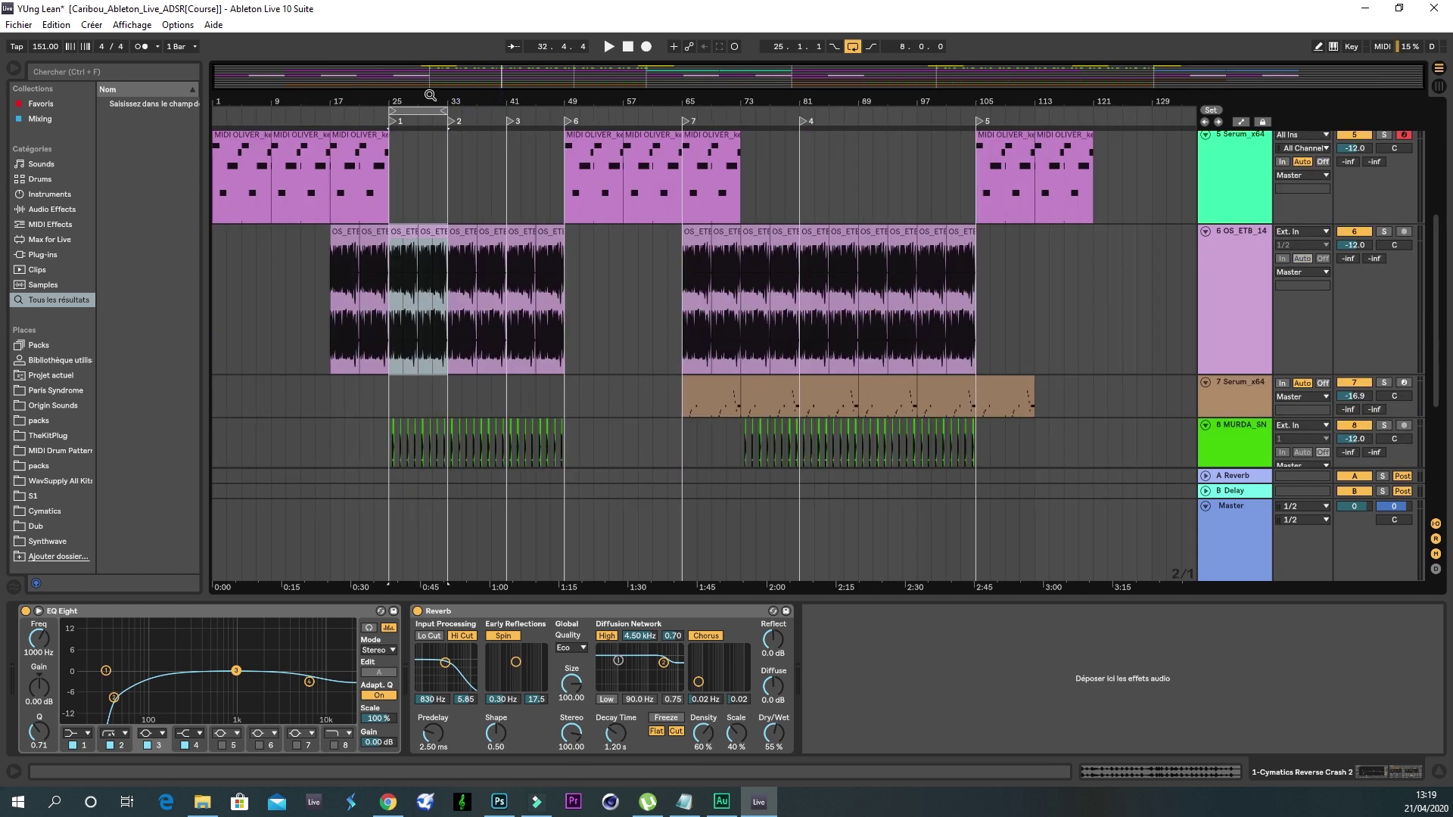
{"action": "scroll", "coordinate": [461, 310], "scroll_direction": "up", "scroll_amount": 5}
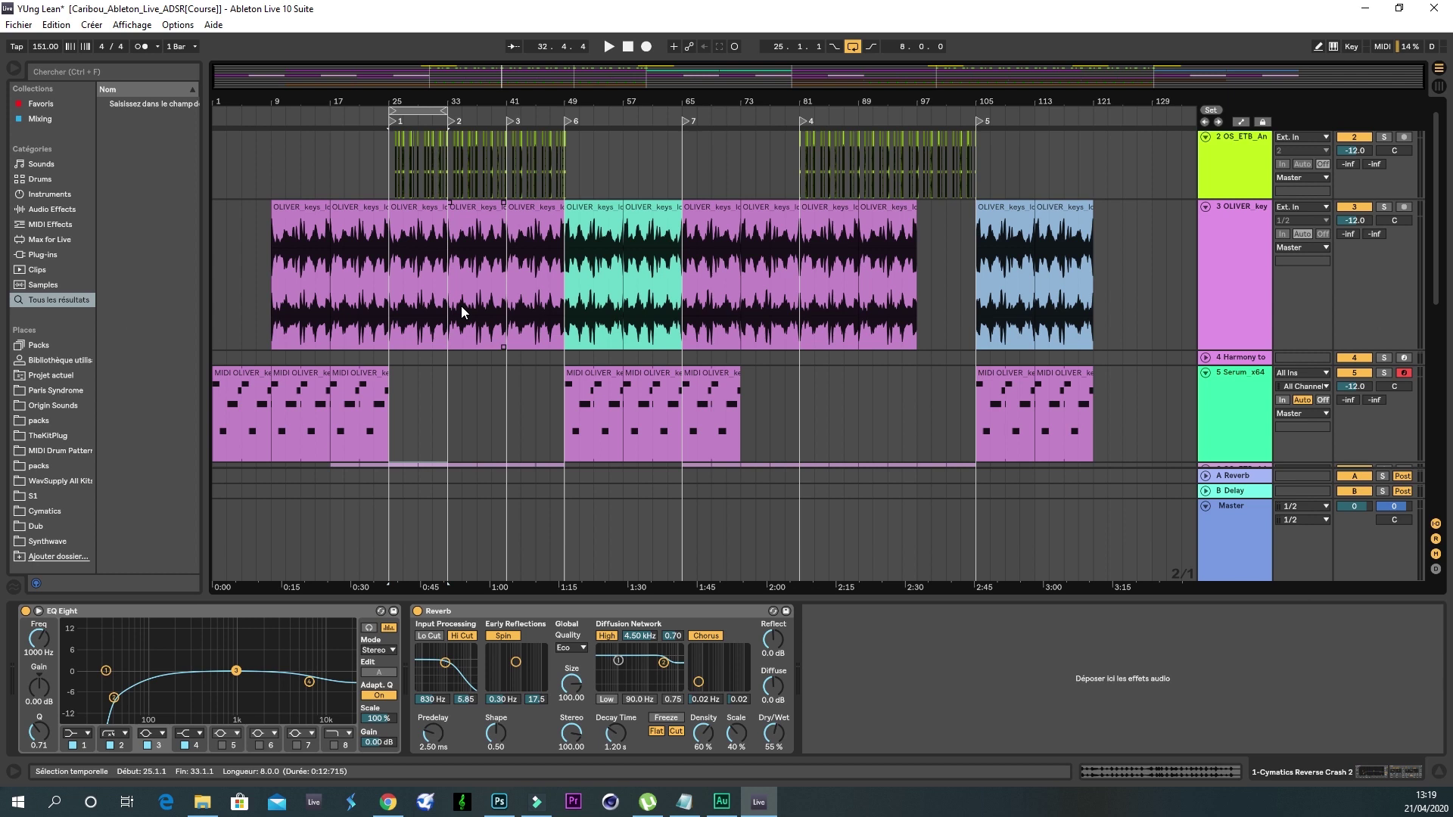
{"action": "scroll", "coordinate": [487, 282], "scroll_direction": "down", "scroll_amount": 4}
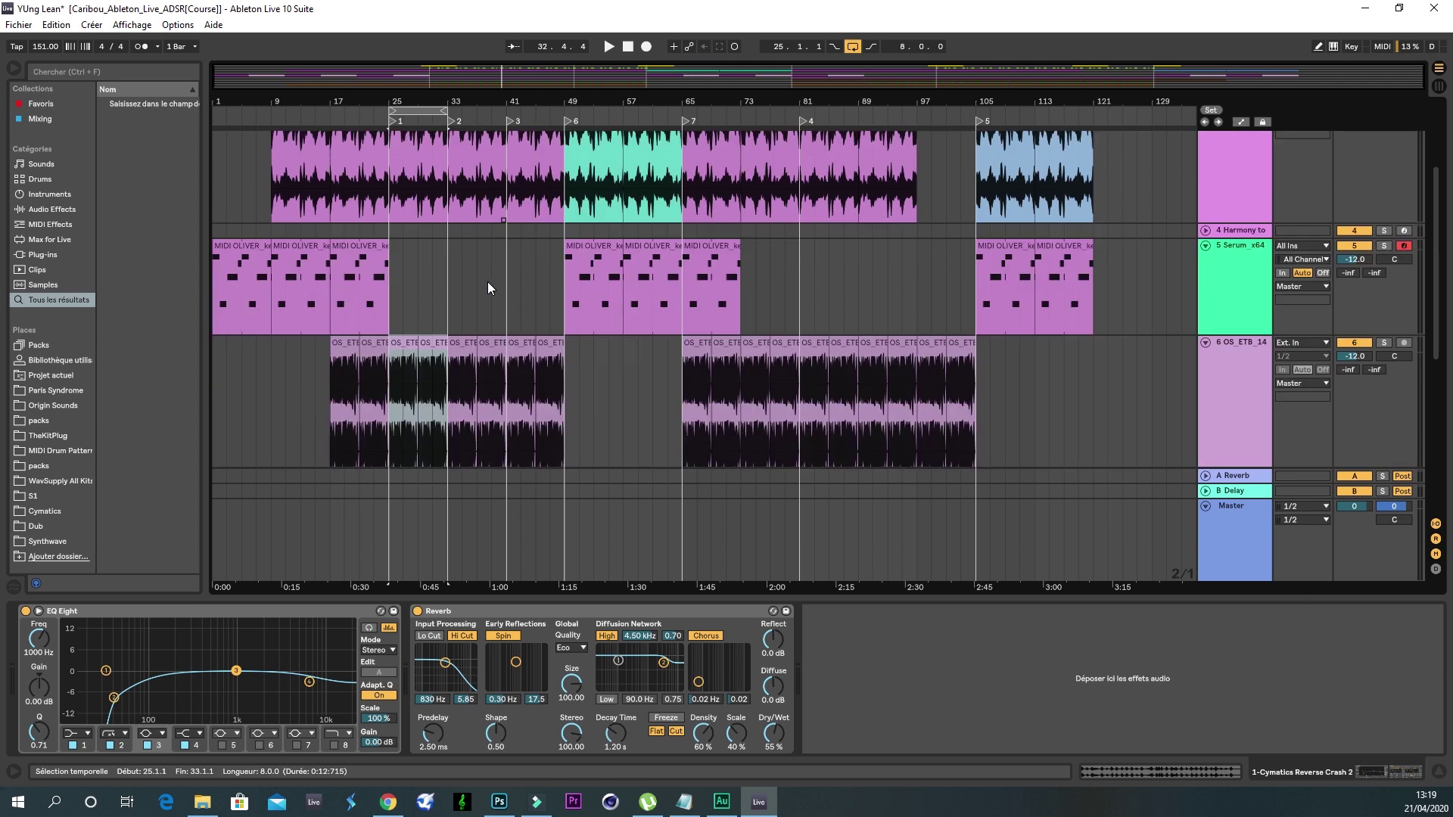
{"action": "scroll", "coordinate": [487, 281], "scroll_direction": "up", "scroll_amount": 5}
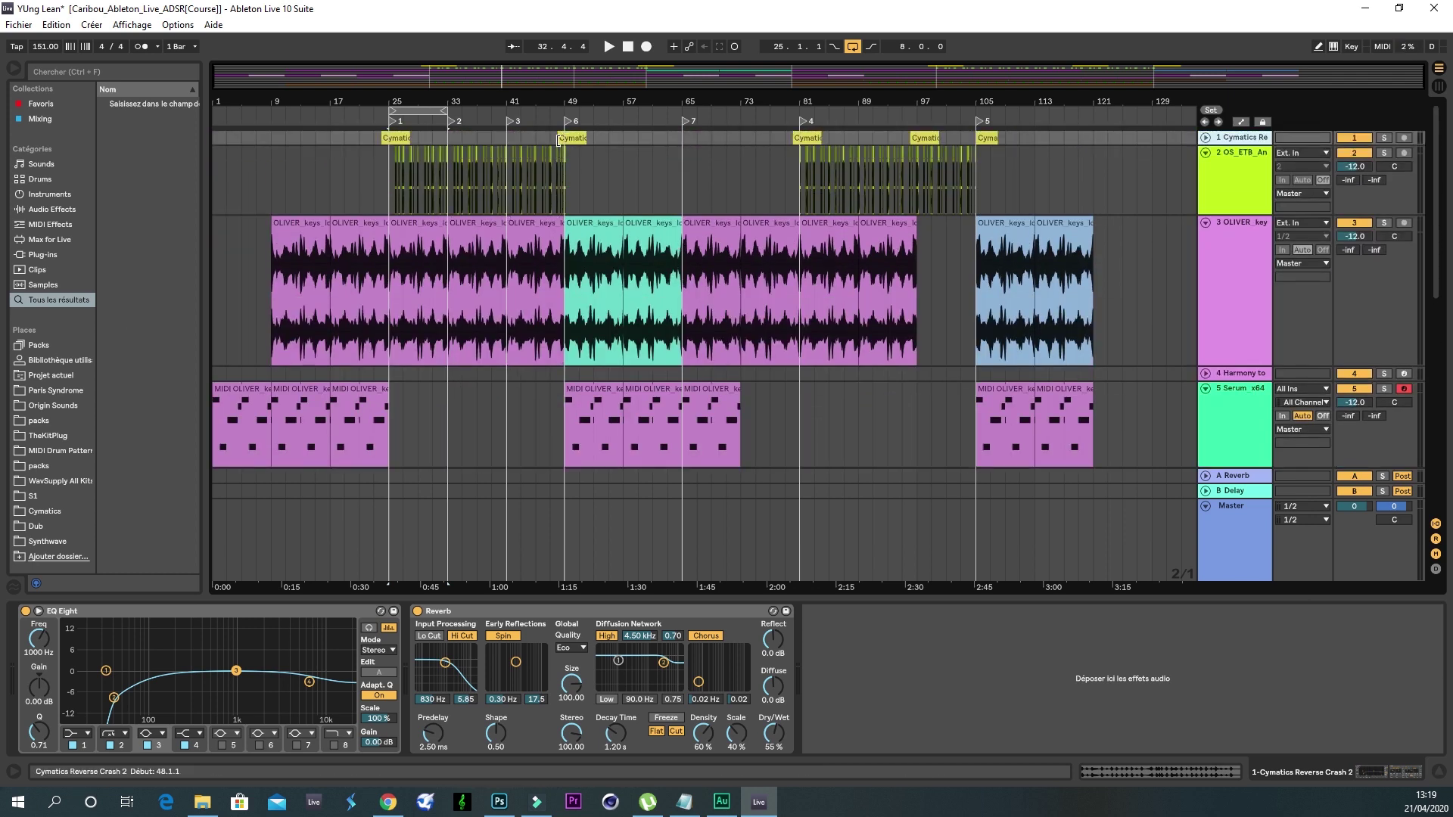
{"action": "right_click", "coordinate": [570, 124]}
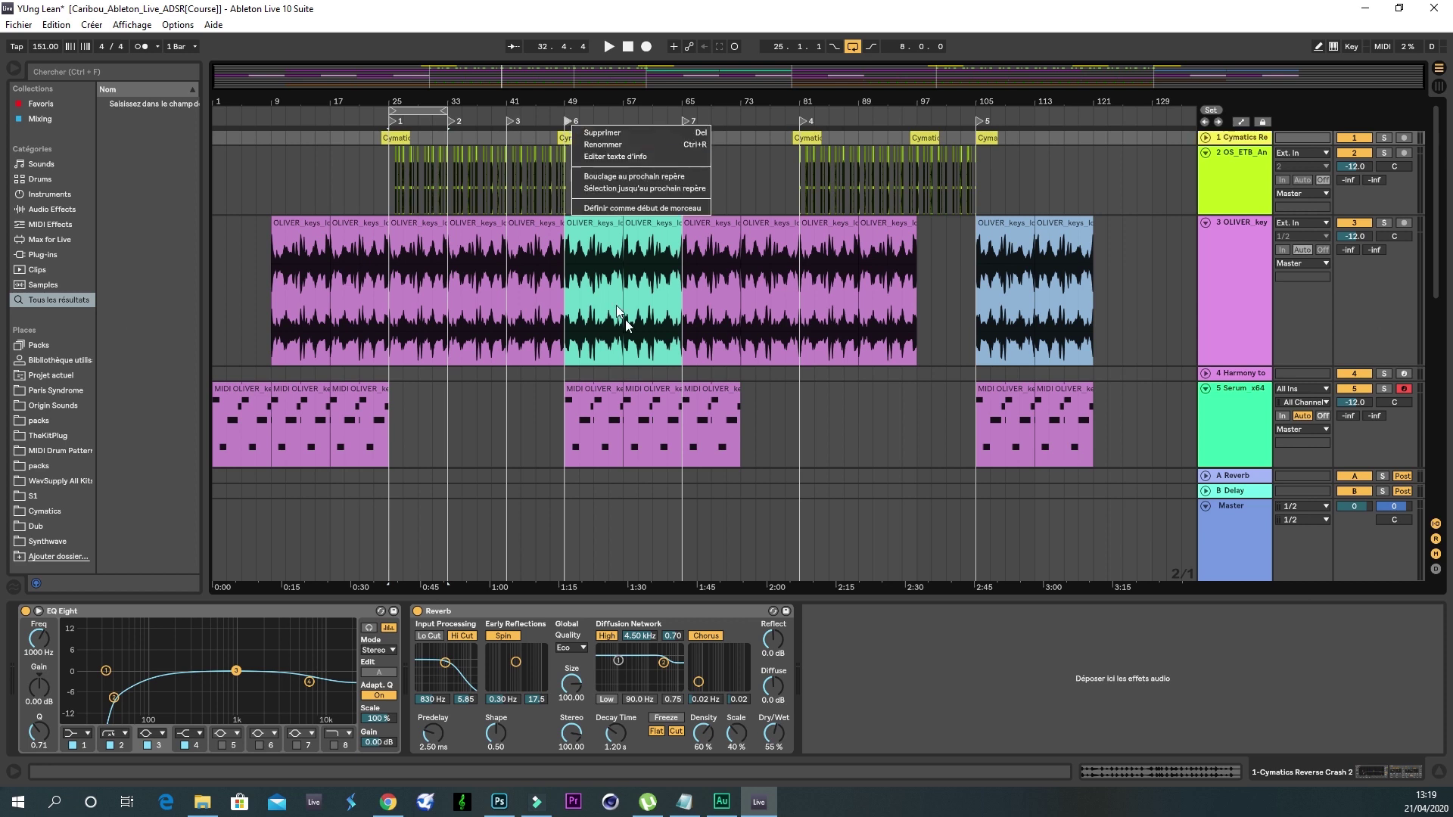
{"action": "left_click", "coordinate": [610, 148]}
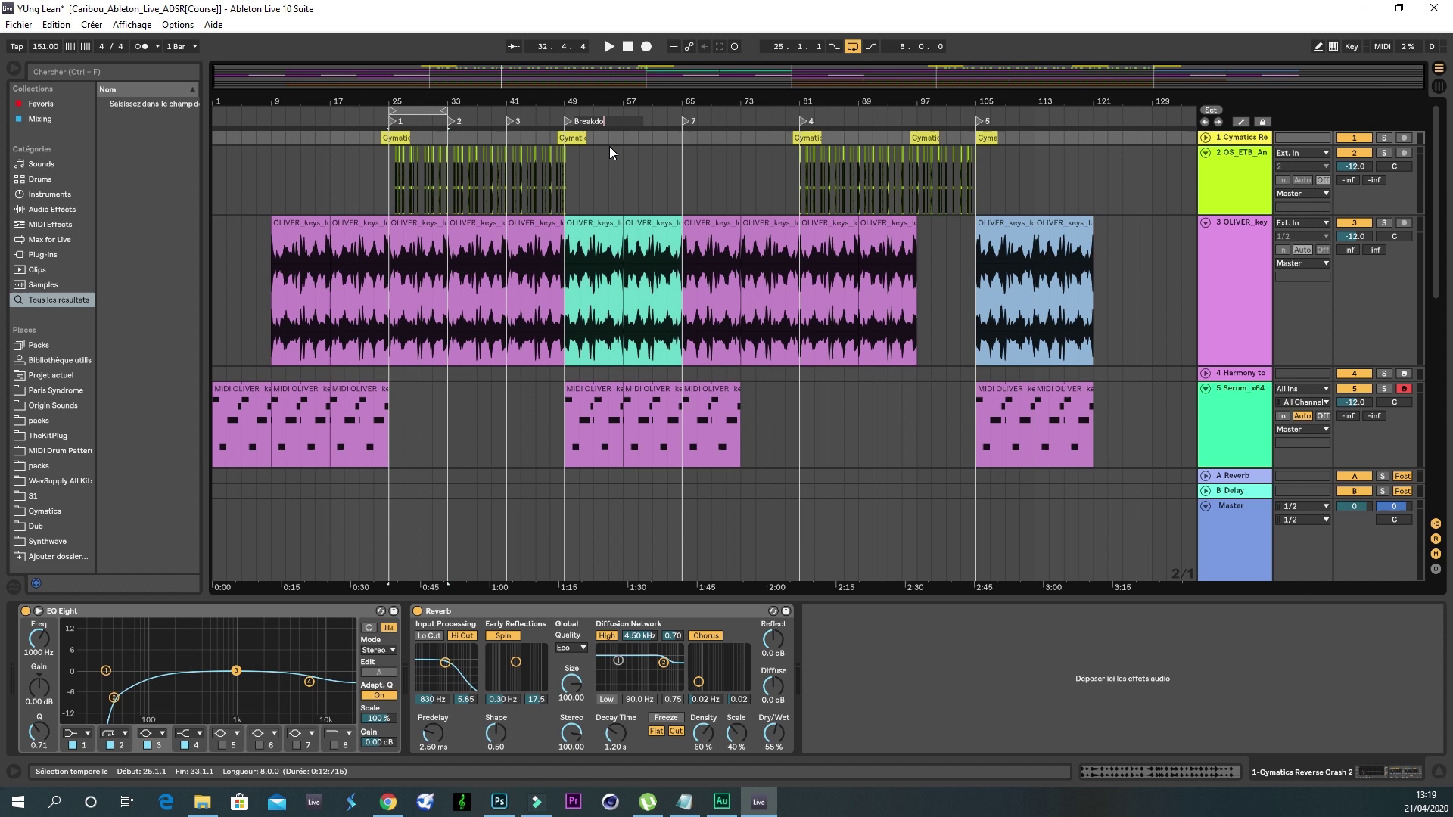
Step: Add a locator at bar 1 and name it Intro
{"action": "right_click", "coordinate": [226, 116]}
{"action": "left_click", "coordinate": [219, 115]}
{"action": "right_click", "coordinate": [221, 117]}
{"action": "left_click", "coordinate": [225, 123]}
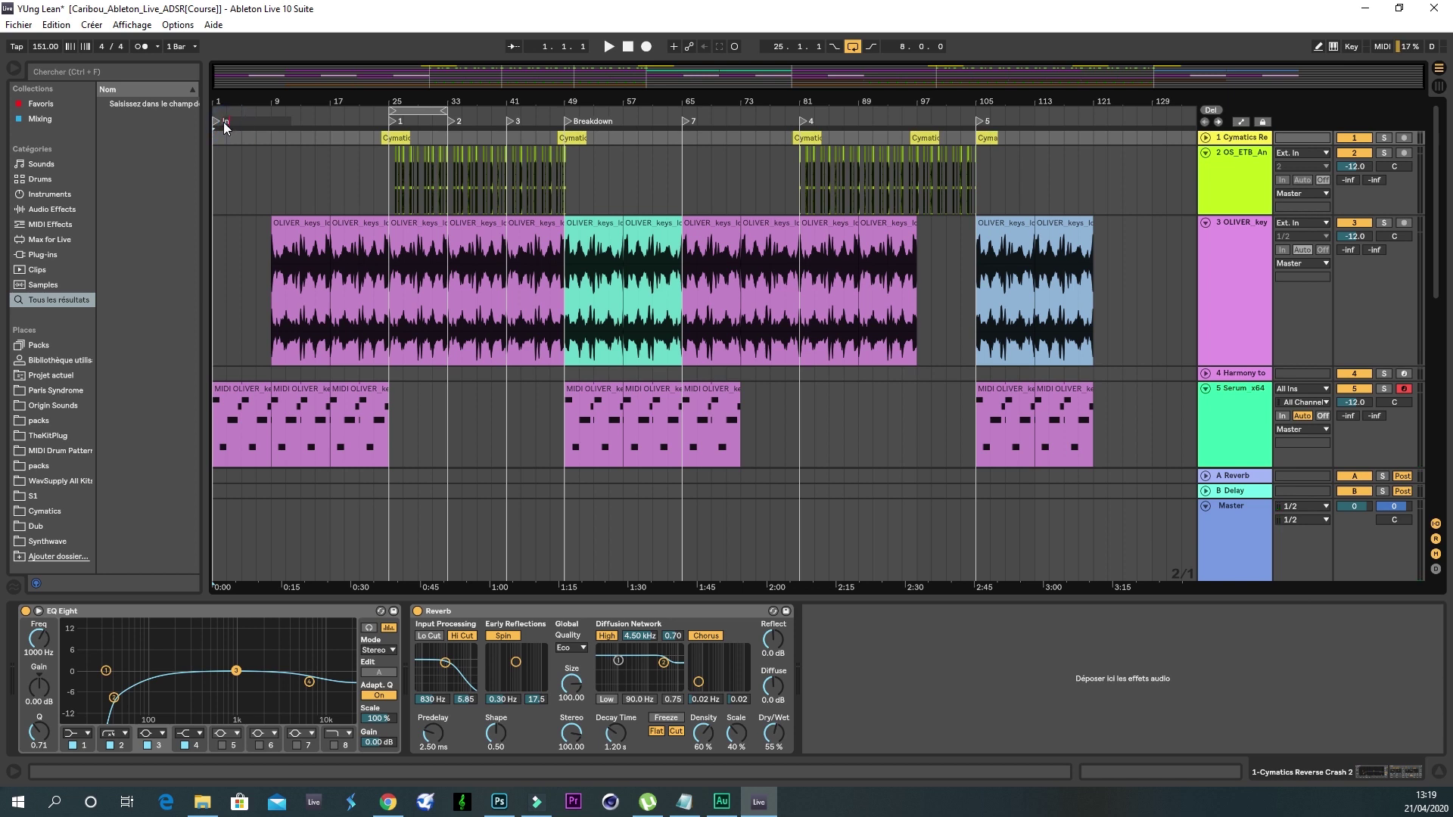
{"action": "key", "text": "Return"}
Step: Rename the locator at bar 25 as Verse1 and the locator at bar 81 as Verse 2
{"action": "right_click", "coordinate": [393, 120]}
{"action": "left_click", "coordinate": [434, 137]}
{"action": "right_click", "coordinate": [801, 120]}
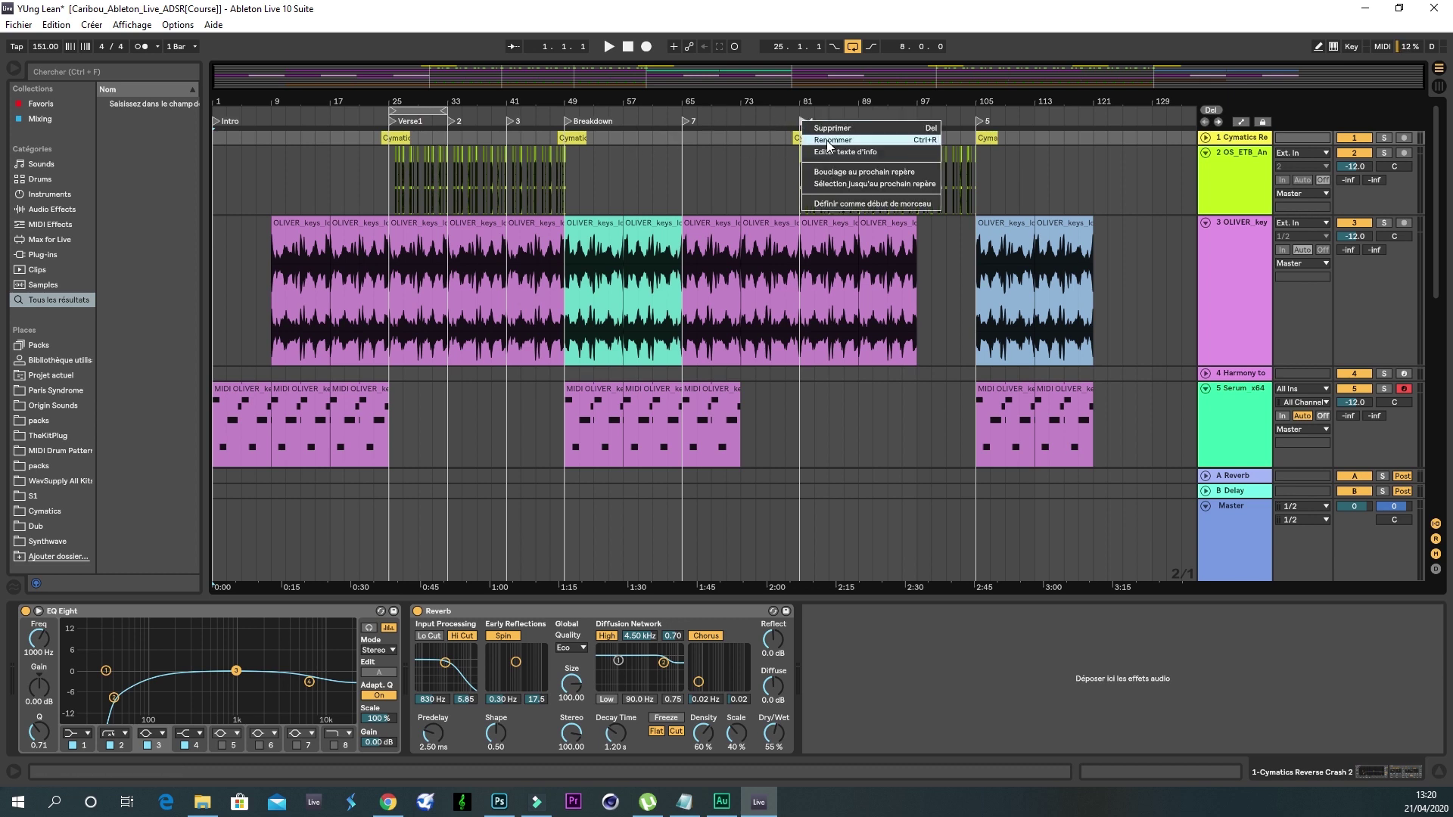
{"action": "left_click", "coordinate": [827, 141]}
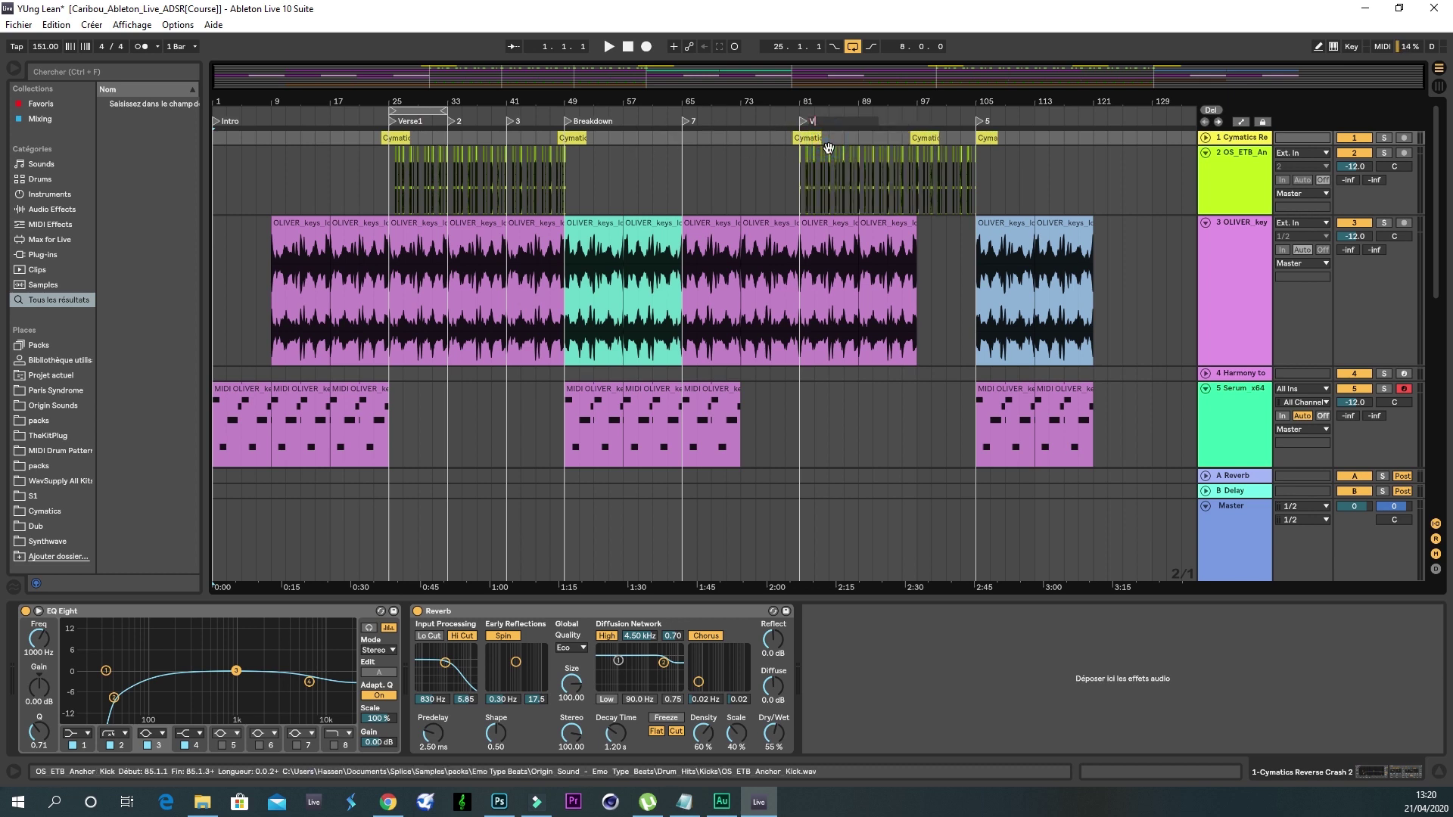
{"action": "key", "text": "Return"}
Step: Rename the locator at bar 65 as Switch Idea B
{"action": "right_click", "coordinate": [684, 118]}
{"action": "left_click", "coordinate": [704, 140]}
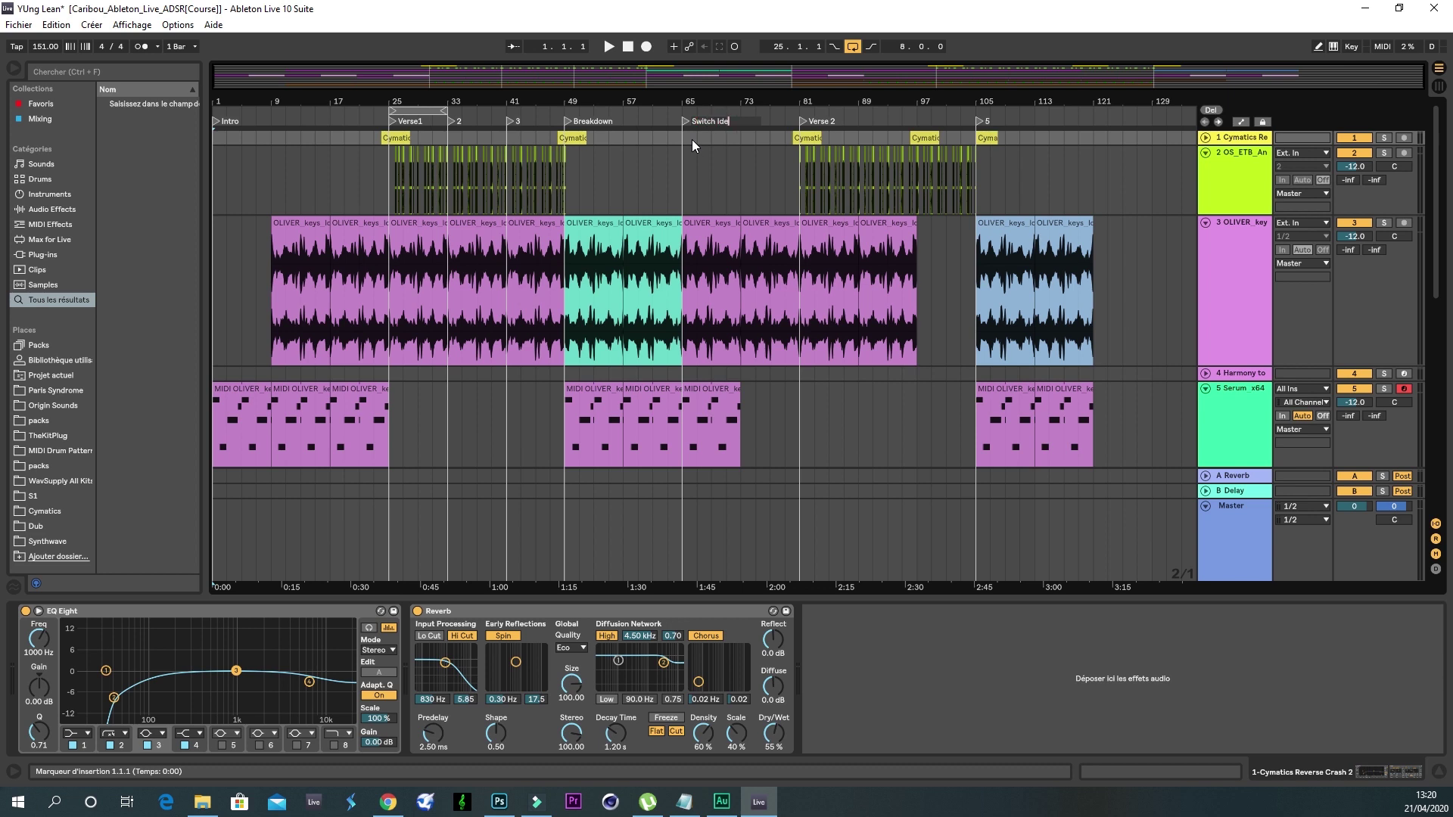
{"action": "type", "text": "Switch Idea B"}
{"action": "key", "text": "Return"}
{"action": "scroll", "coordinate": [640, 133], "scroll_direction": "down", "scroll_amount": 5}
{"action": "scroll", "coordinate": [638, 184], "scroll_direction": "up", "scroll_amount": 5}
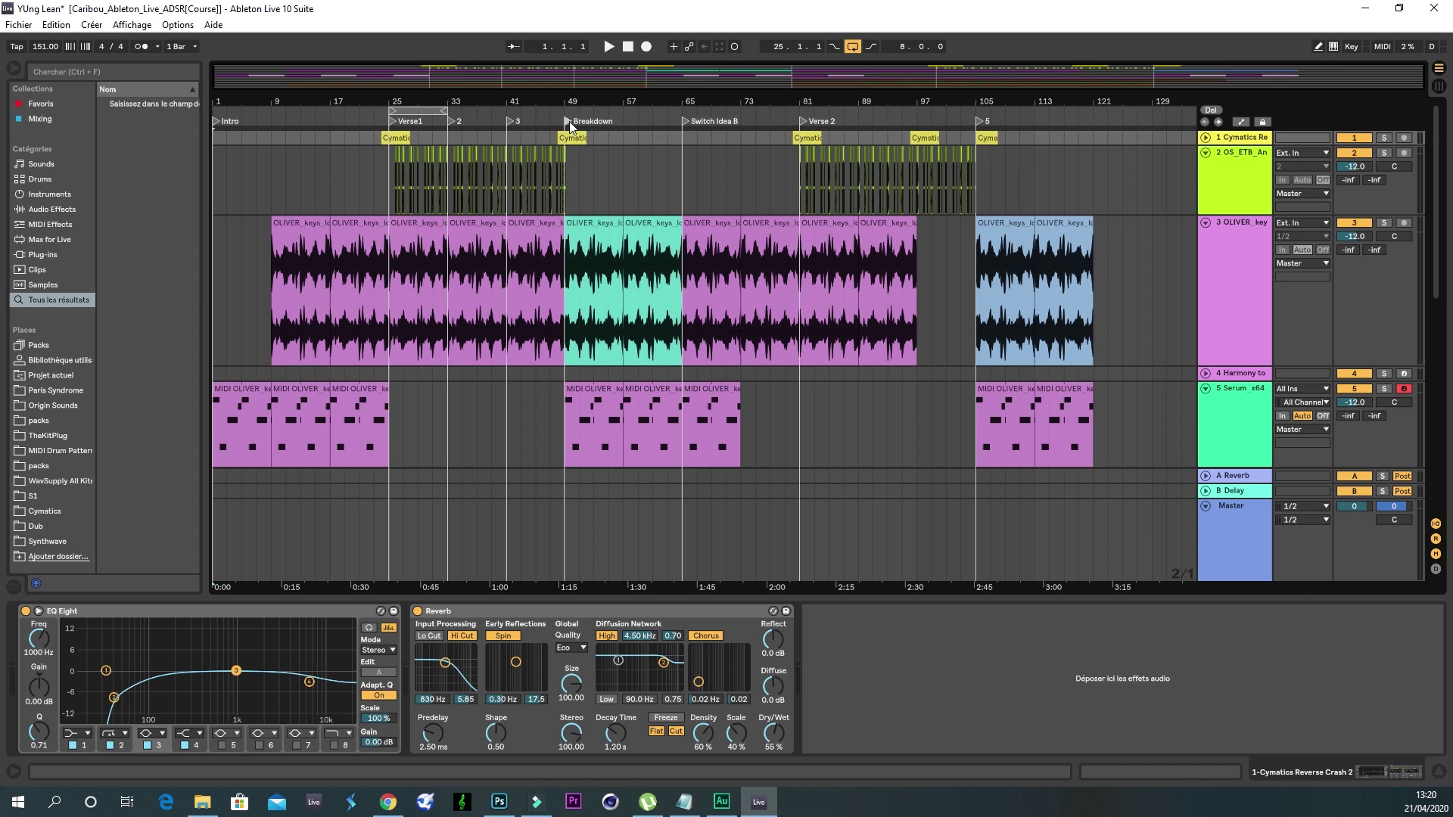
Step: Play from the Breakdown locator and show the effect chain of the turquoise keys clip's track
{"action": "left_click", "coordinate": [569, 121]}
{"action": "key", "text": "space"}
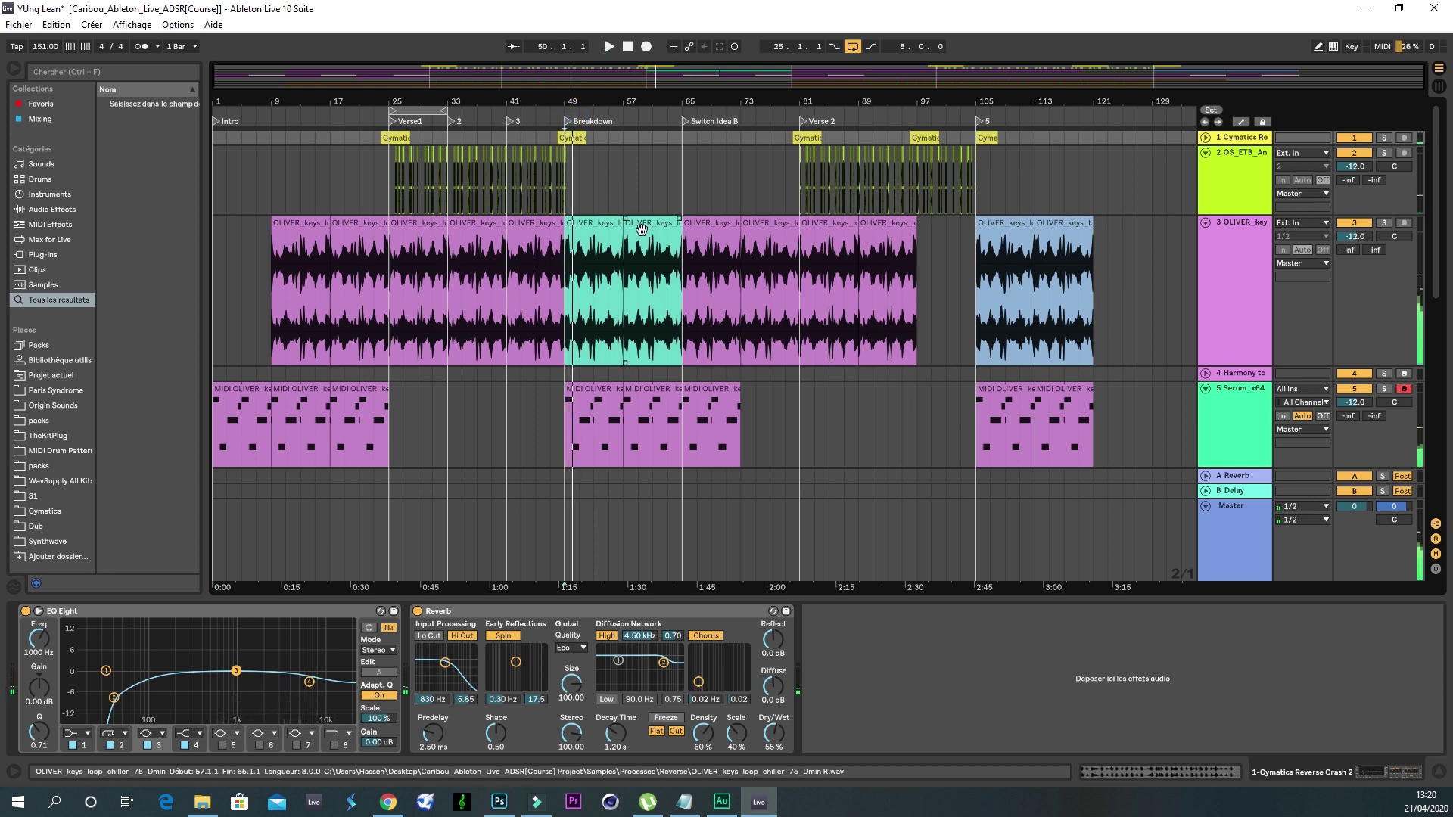
{"action": "double_click", "coordinate": [593, 227]}
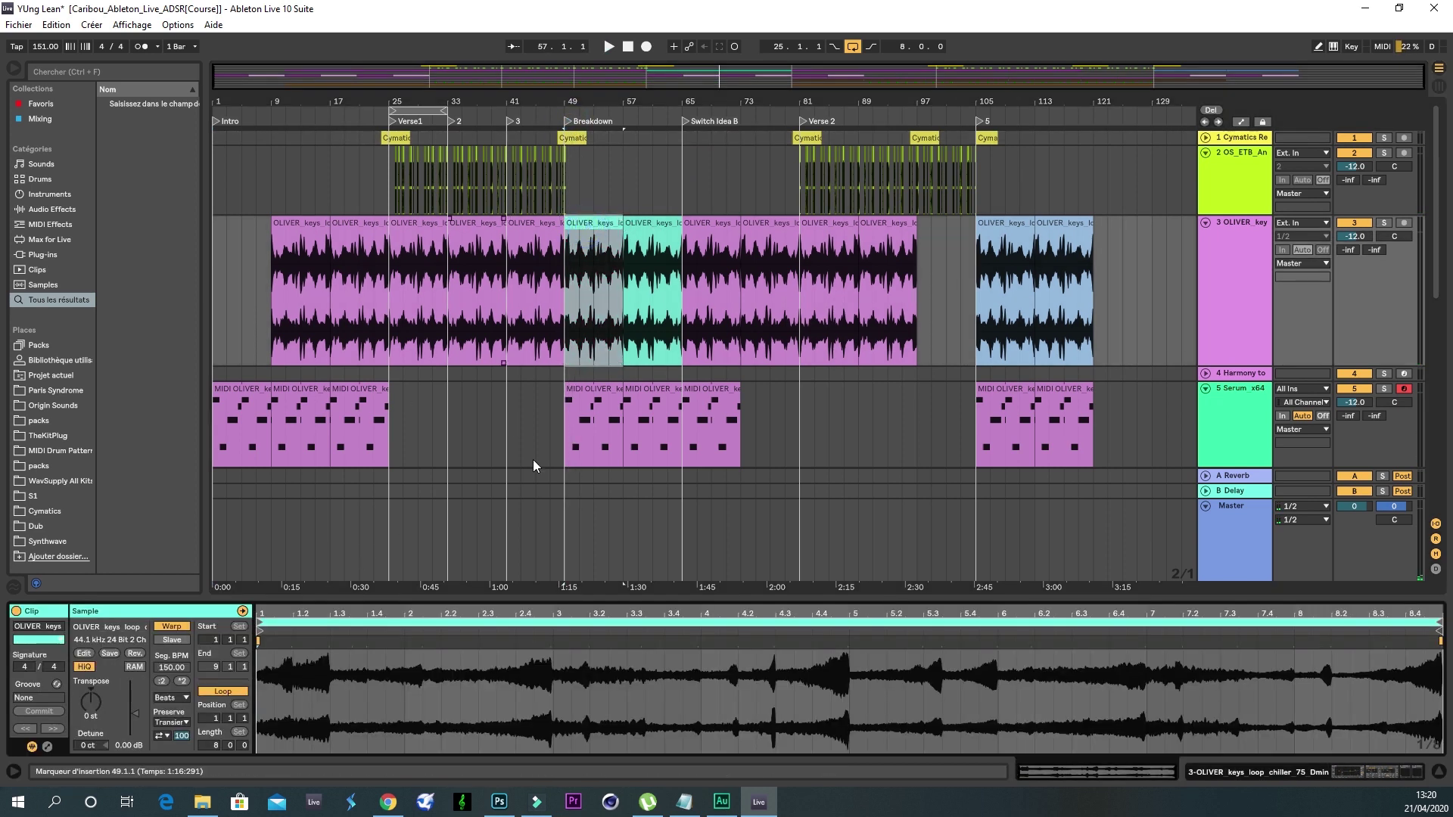
{"action": "left_click", "coordinate": [1247, 774]}
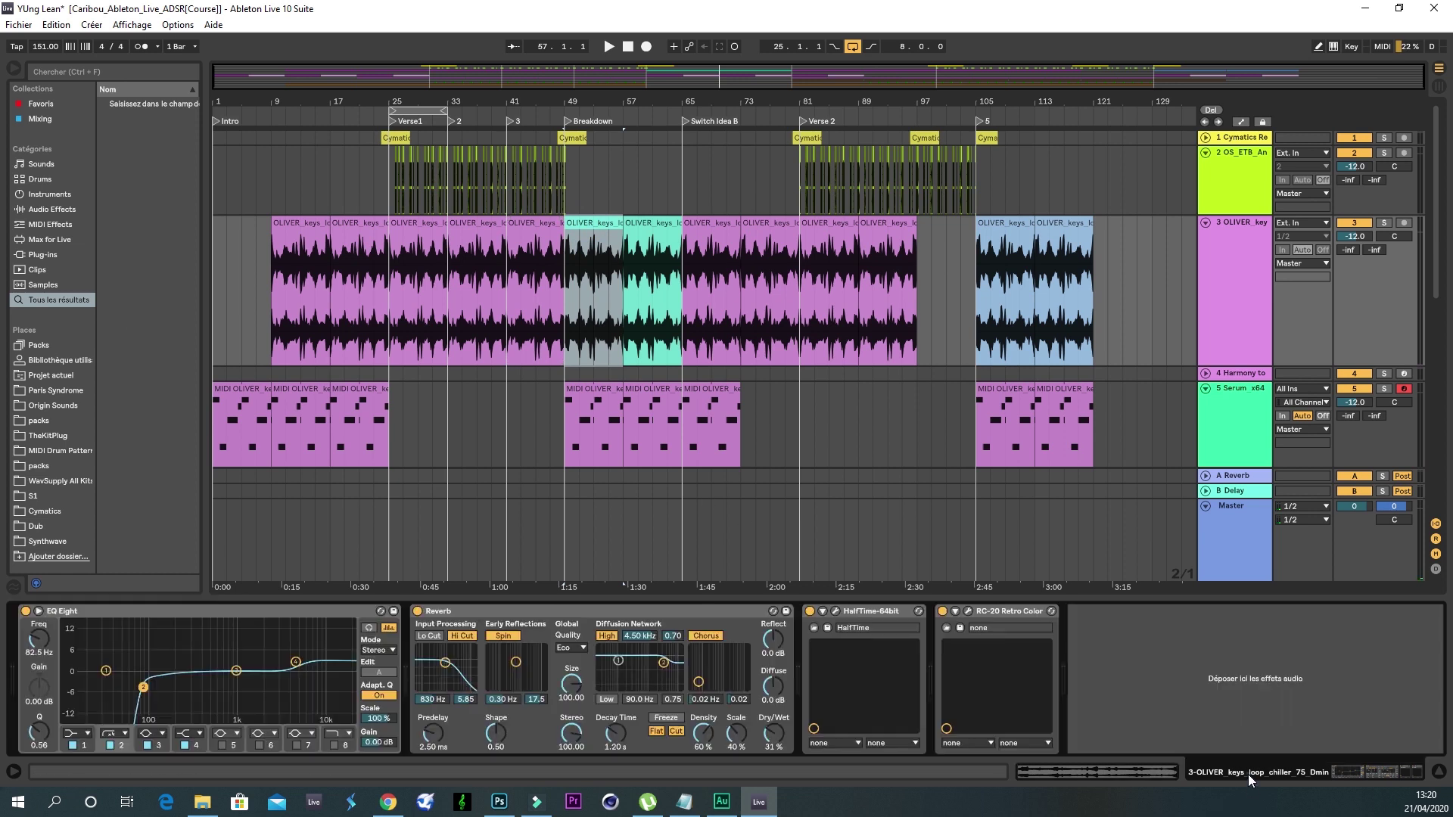
Step: Solo the OLIVER keys track and listen to the keys loop from bar 49 with the Breakdown section zoomed in
{"action": "left_click", "coordinate": [1384, 222]}
{"action": "key", "text": "space"}
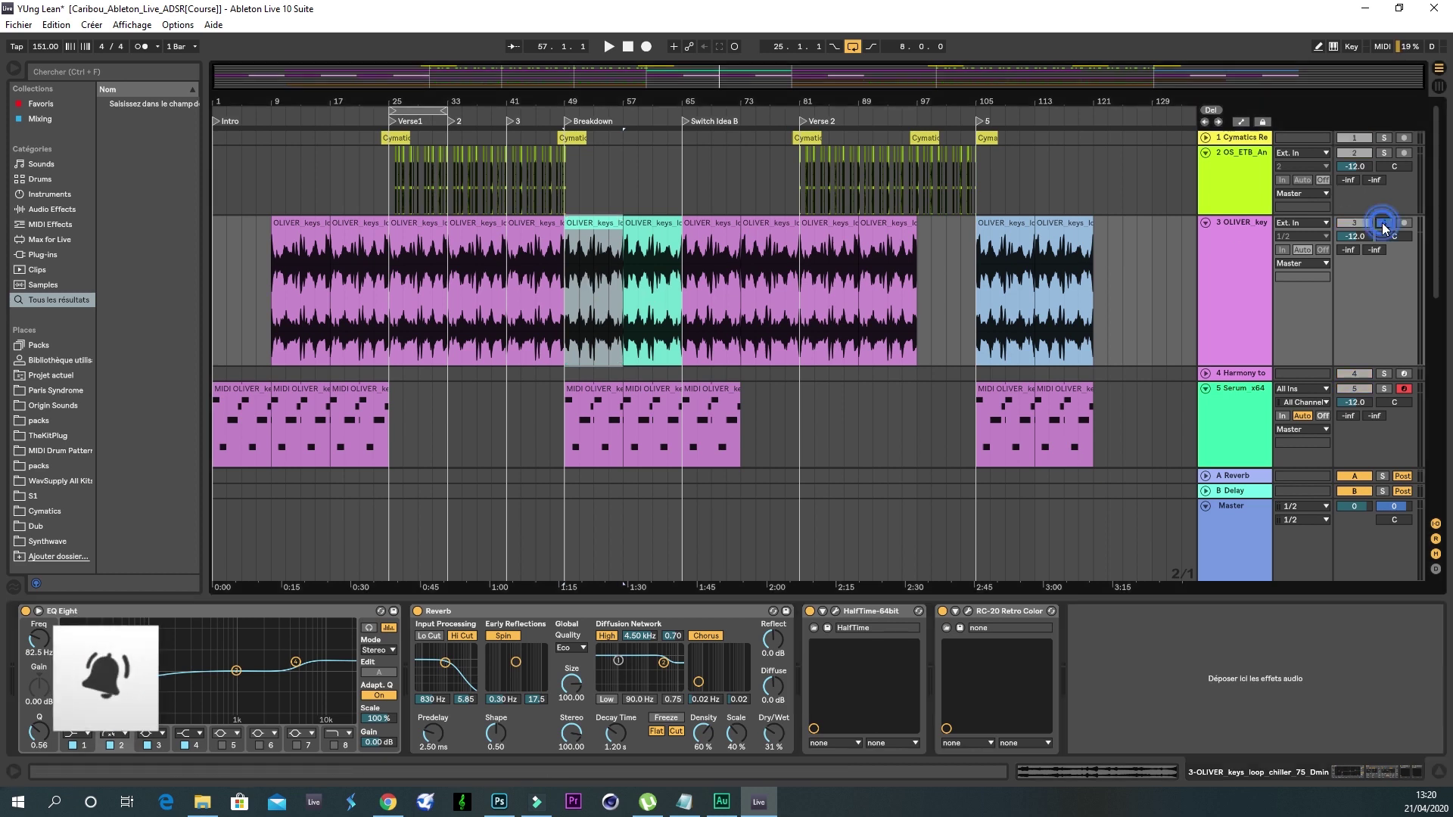
{"action": "left_click_drag", "start_coordinate": [583, 85], "coordinate": [581, 99]}
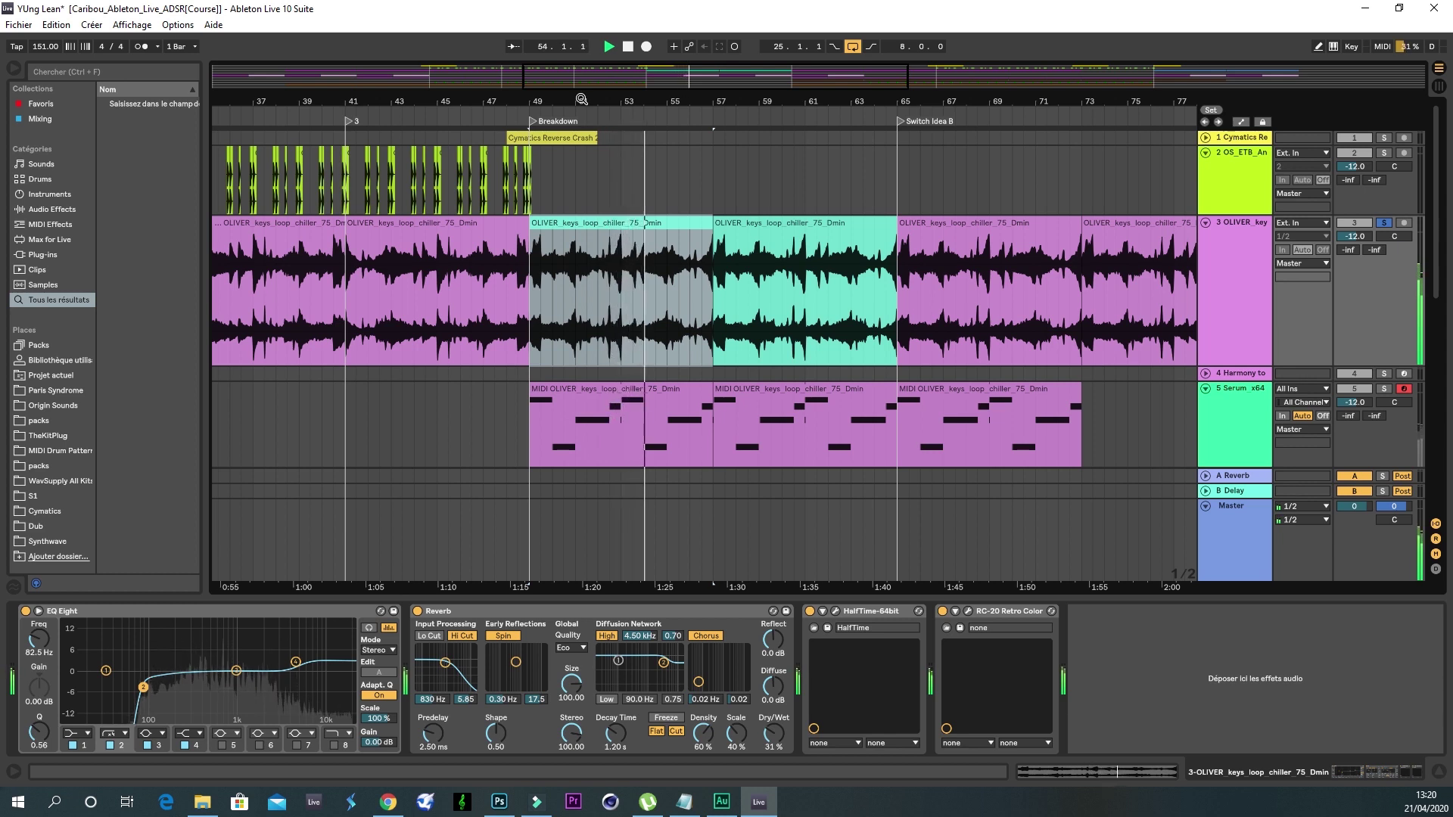
{"action": "key", "text": "space"}
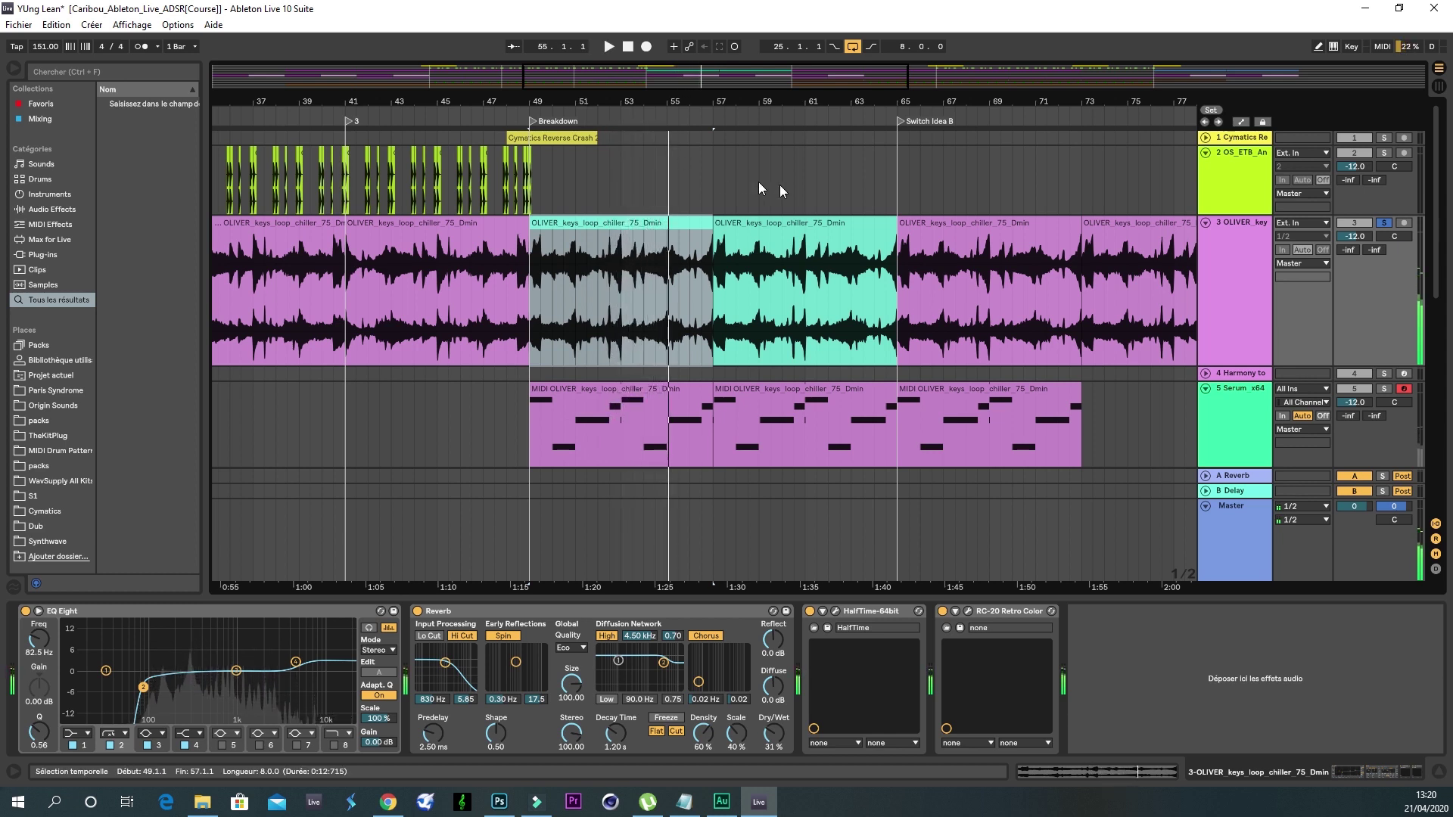
Step: Play the full mix from the Breakdown locator into Switch Idea B, examining which tracks play in each section
{"action": "scroll", "coordinate": [537, 227], "scroll_direction": "down", "scroll_amount": 3}
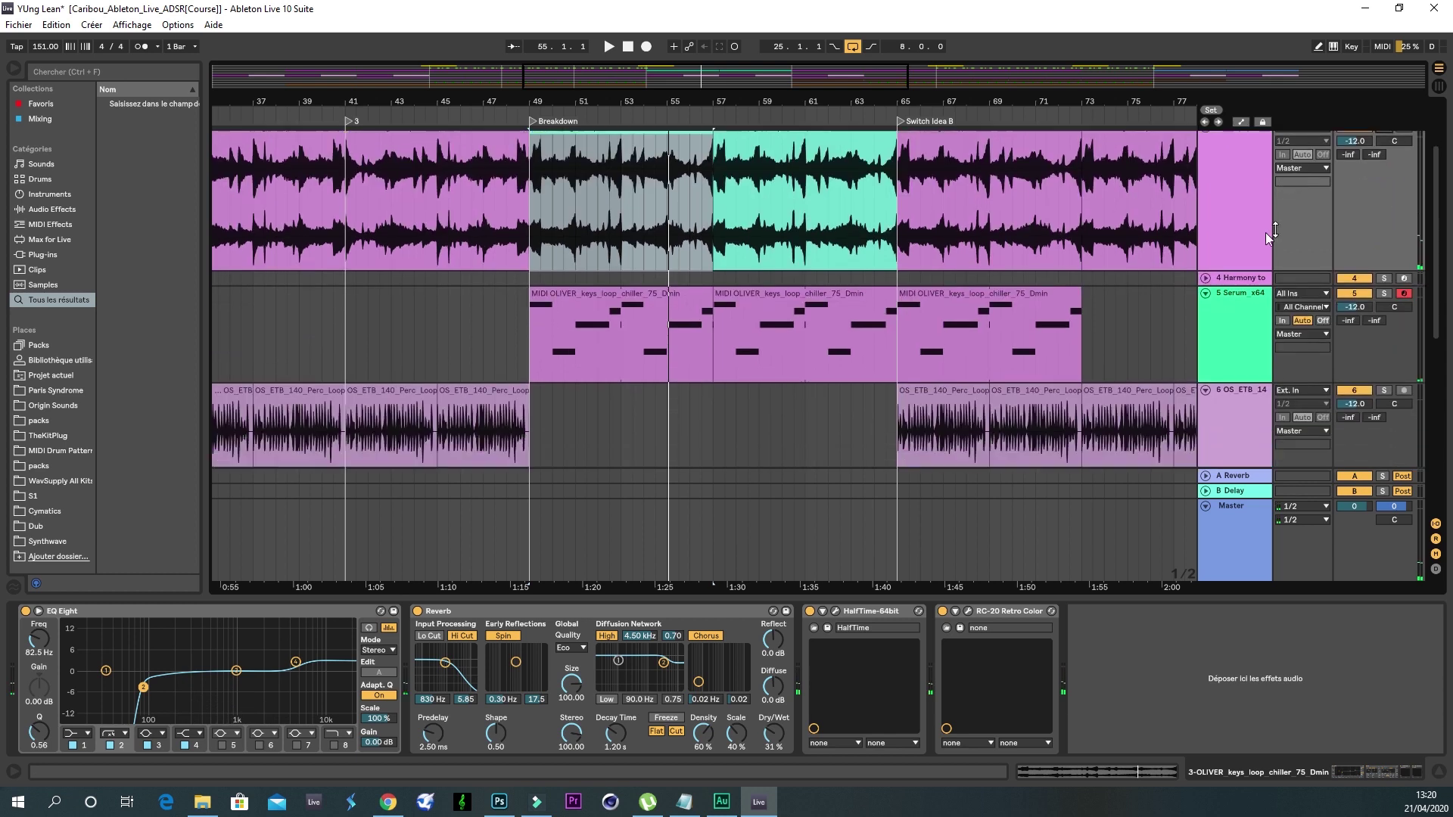
{"action": "left_click", "coordinate": [531, 126]}
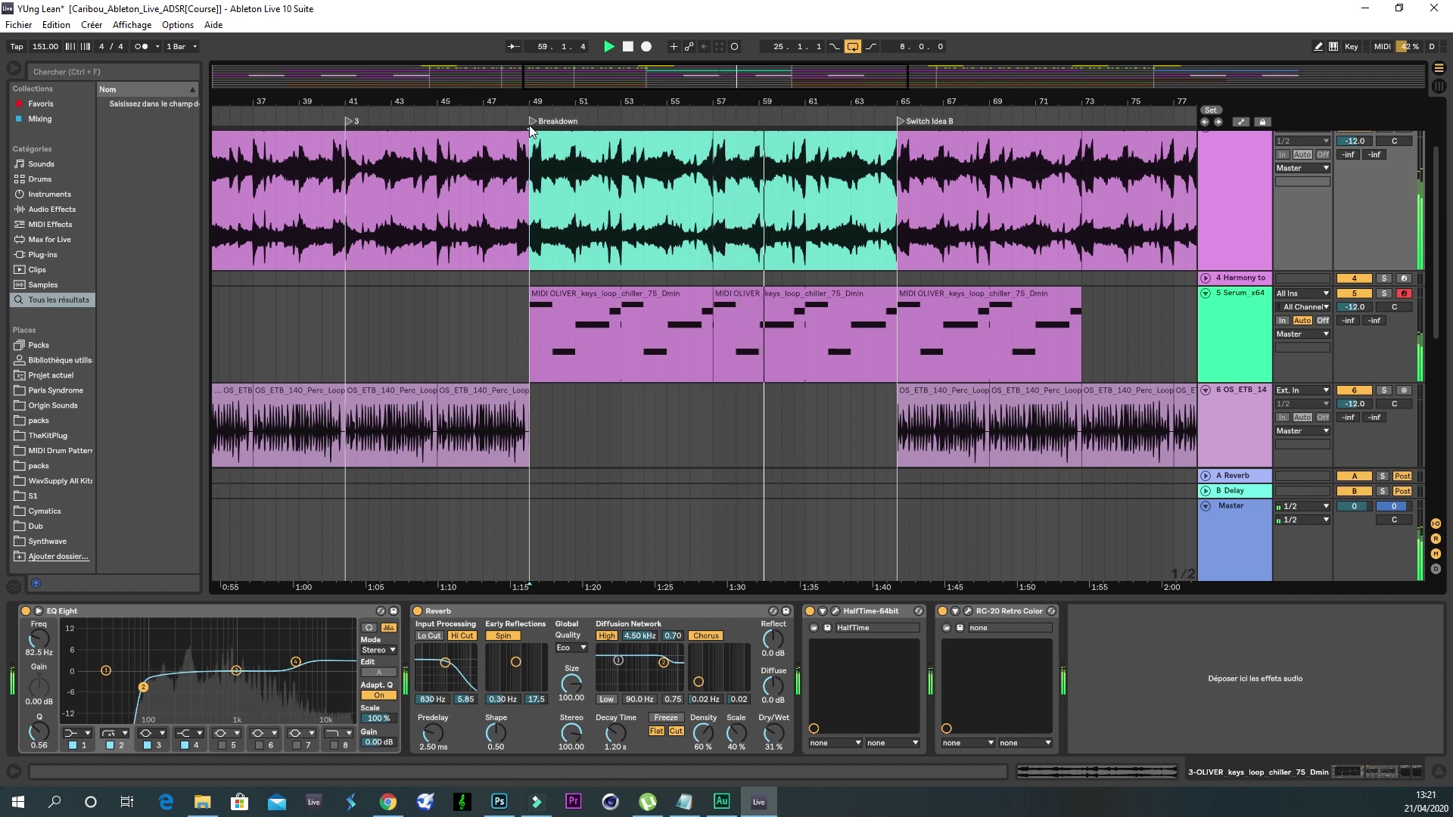
{"action": "scroll", "coordinate": [877, 266], "scroll_direction": "up", "scroll_amount": 2}
{"action": "scroll", "coordinate": [878, 267], "scroll_direction": "up", "scroll_amount": 1}
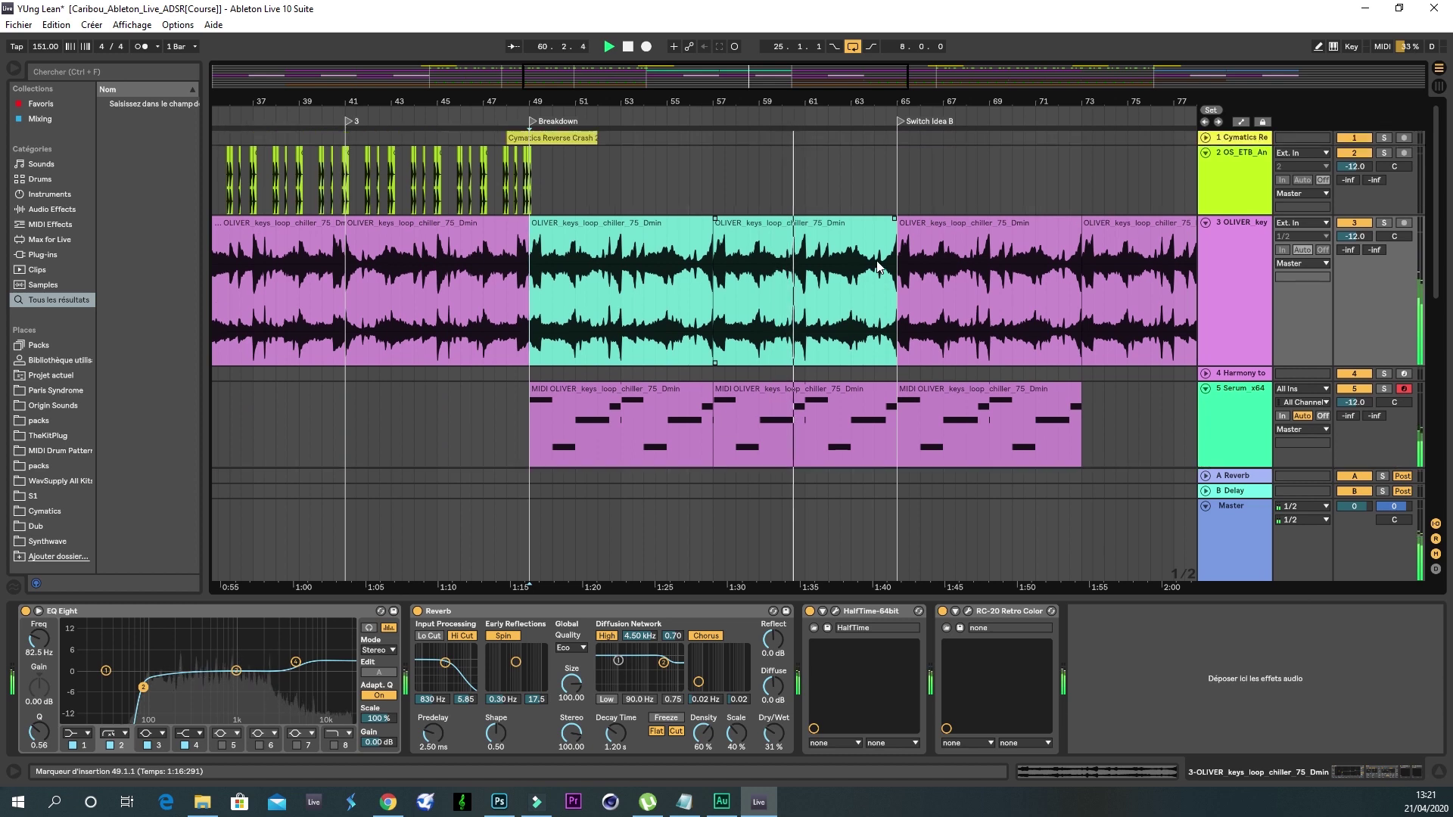
{"action": "scroll", "coordinate": [877, 260], "scroll_direction": "down", "scroll_amount": 3}
{"action": "scroll", "coordinate": [876, 261], "scroll_direction": "down", "scroll_amount": 3}
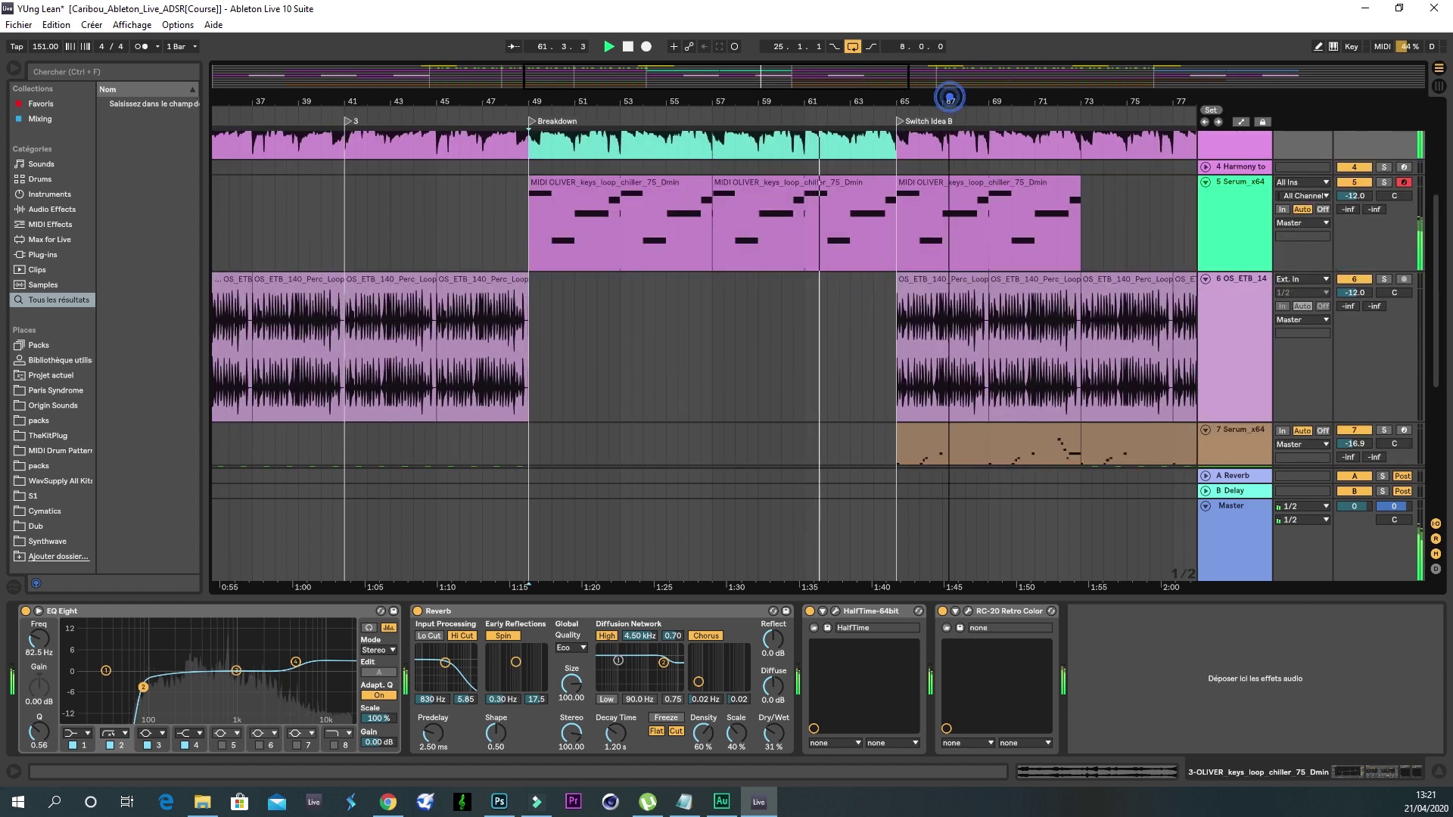
{"action": "scroll", "coordinate": [743, 242], "scroll_direction": "right", "scroll_amount": 5}
{"action": "scroll", "coordinate": [744, 242], "scroll_direction": "down", "scroll_amount": 3}
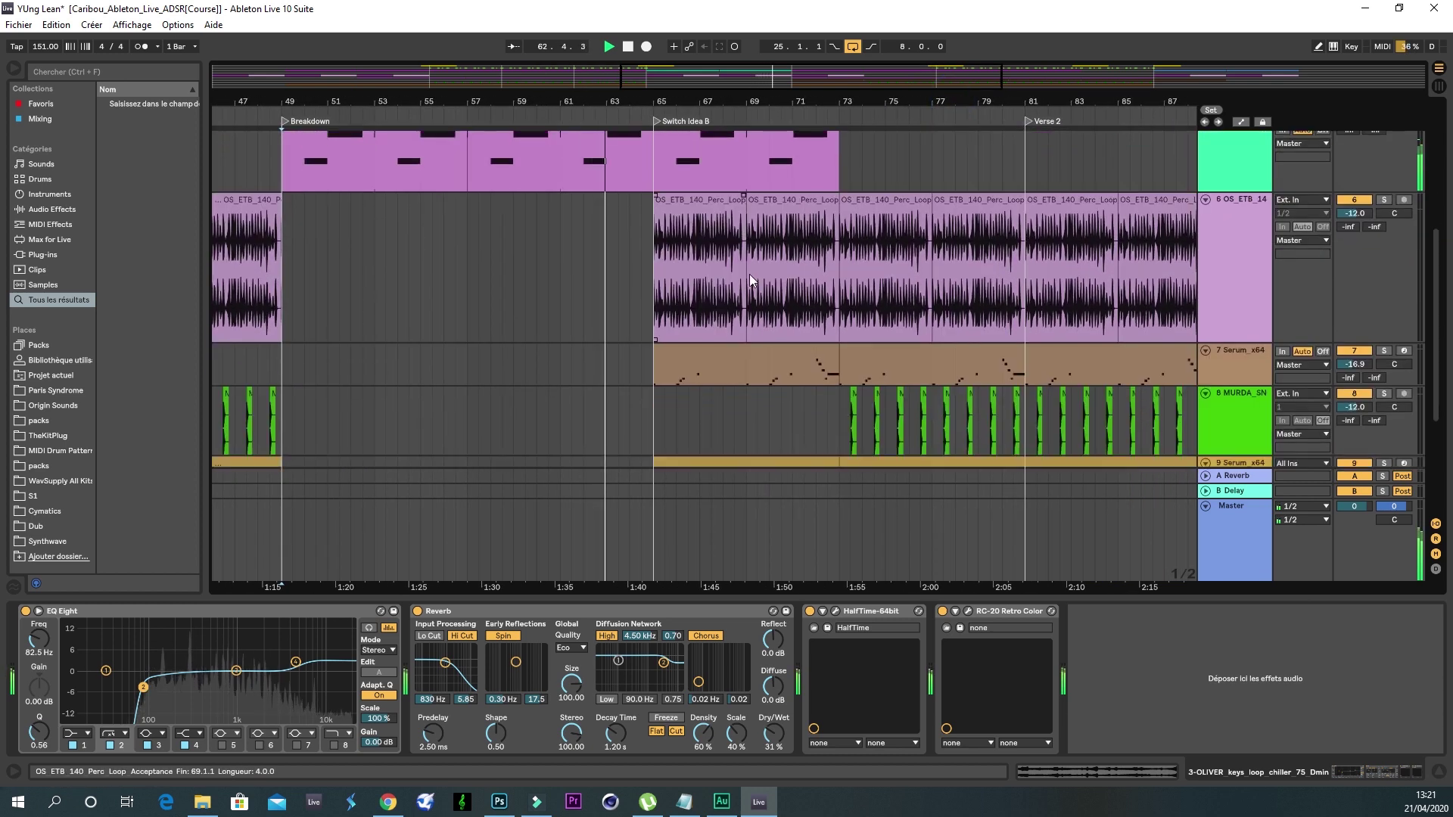
{"action": "scroll", "coordinate": [749, 275], "scroll_direction": "up", "scroll_amount": 2}
{"action": "scroll", "coordinate": [749, 274], "scroll_direction": "up", "scroll_amount": 1}
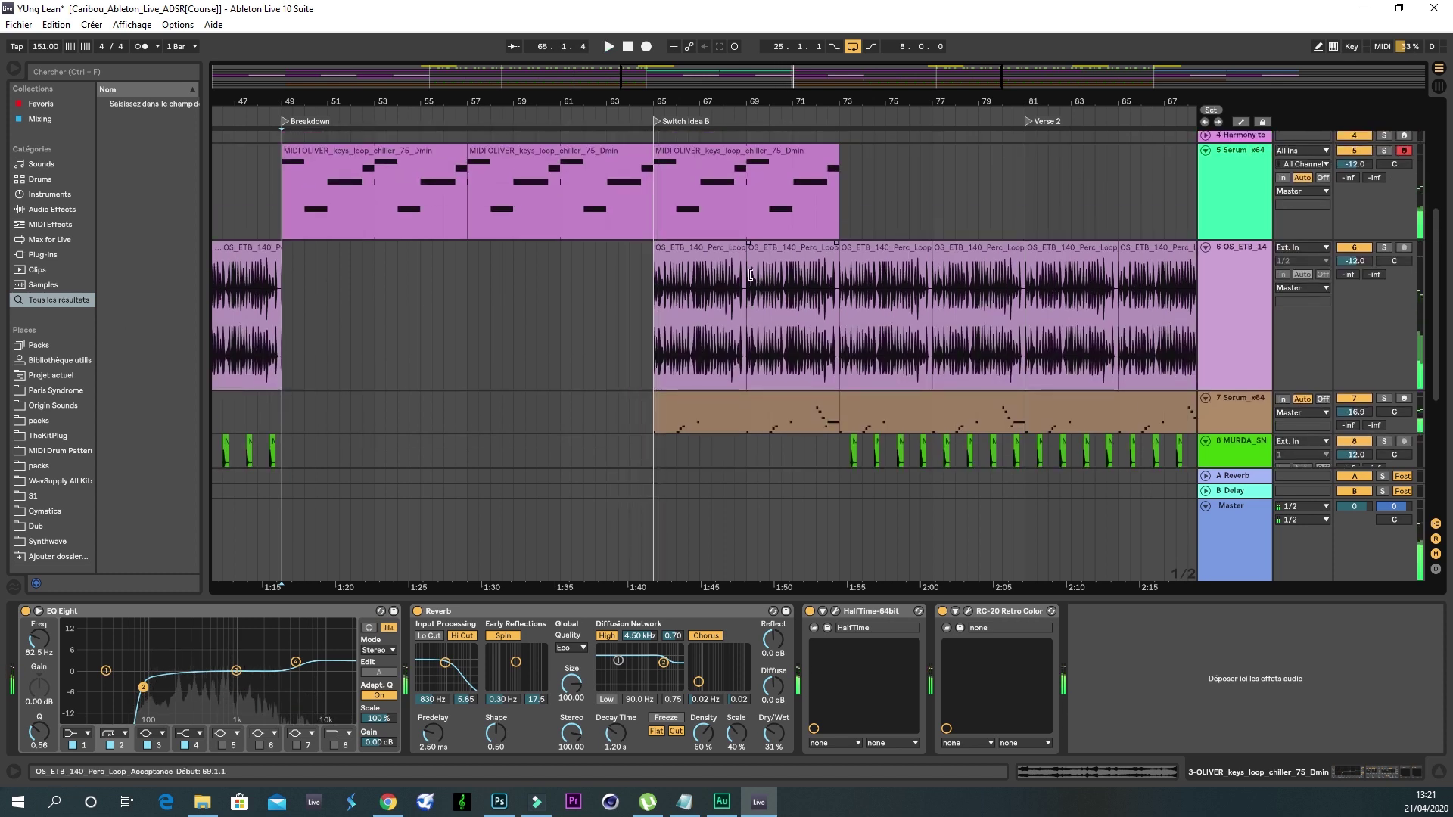
Step: Increase the height of Serum track 7 to show its notes more clearly
{"action": "scroll", "coordinate": [751, 274], "scroll_direction": "down", "scroll_amount": 3}
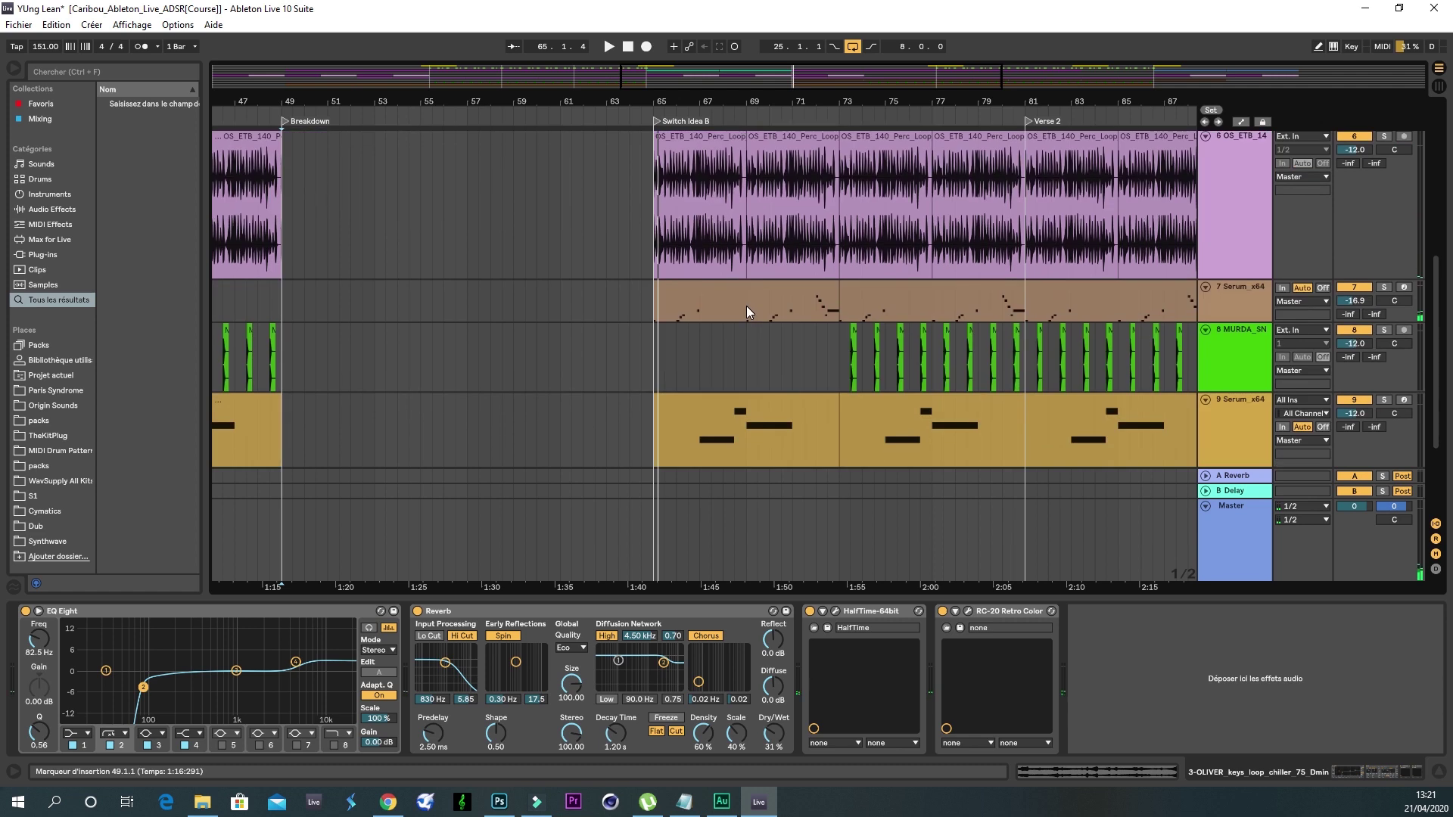
{"action": "scroll", "coordinate": [746, 305], "scroll_direction": "up", "scroll_amount": 5}
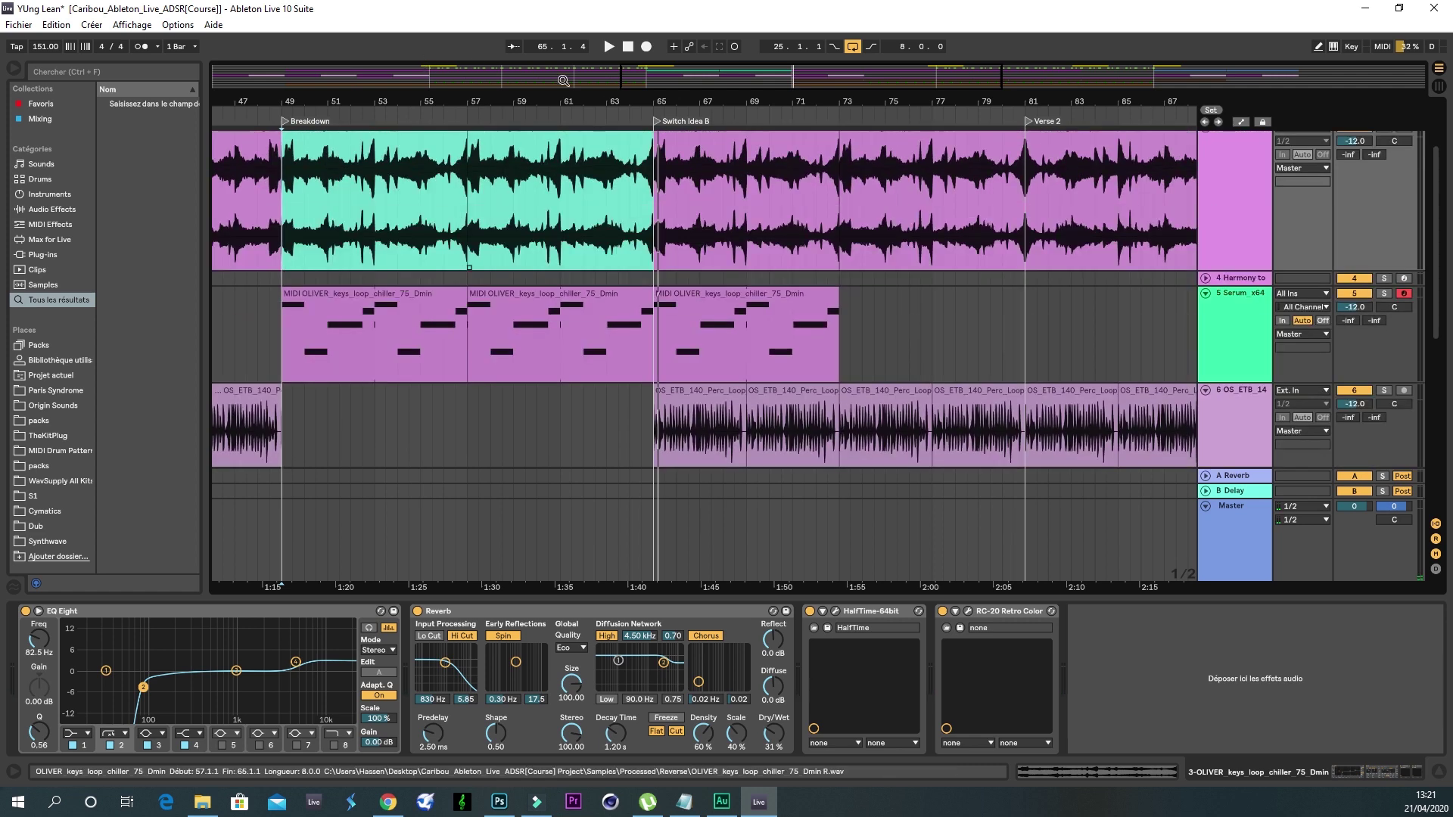
{"action": "scroll", "coordinate": [426, 189], "scroll_direction": "down", "scroll_amount": 3}
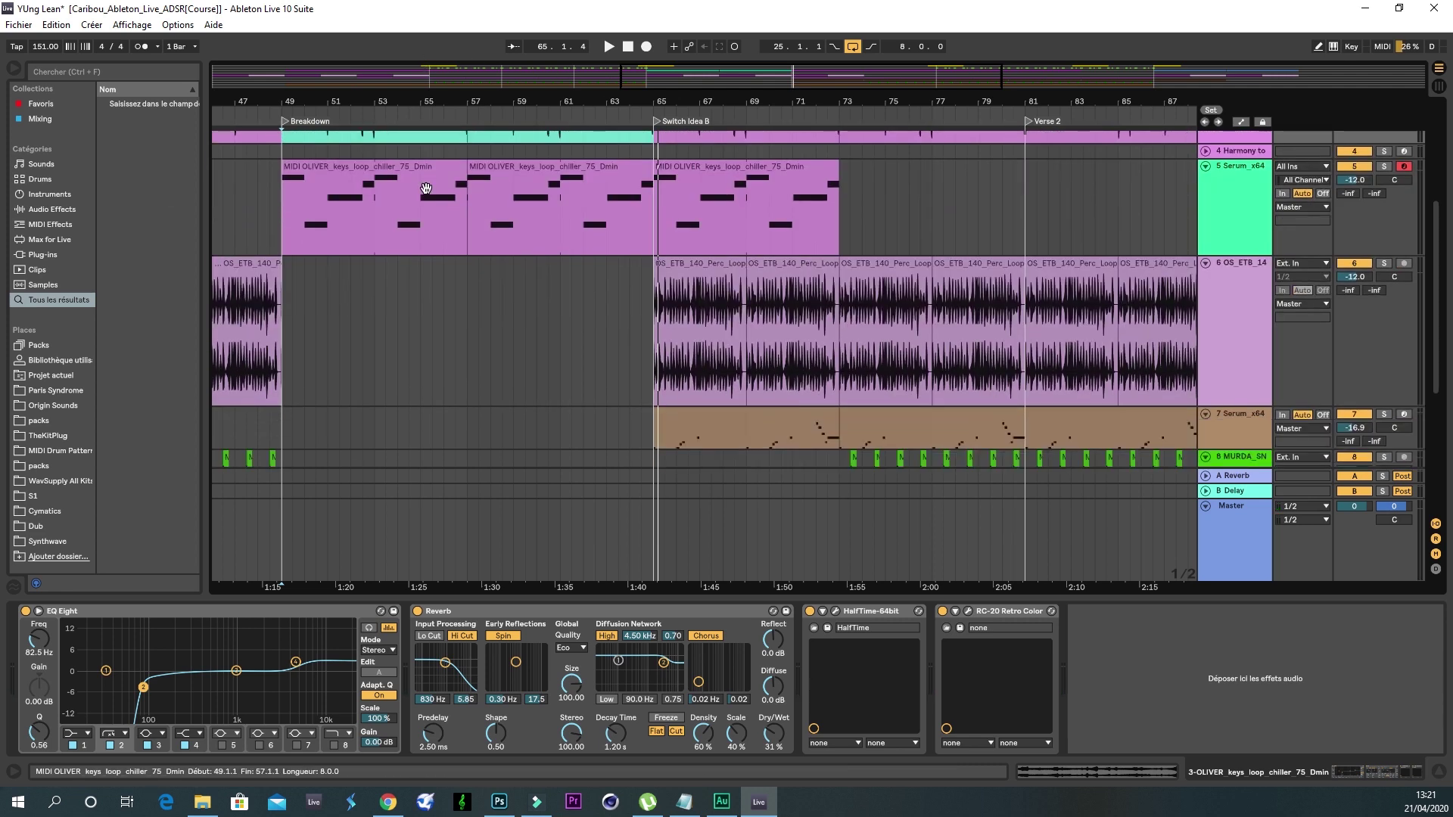
{"action": "scroll", "coordinate": [832, 306], "scroll_direction": "down", "scroll_amount": 3}
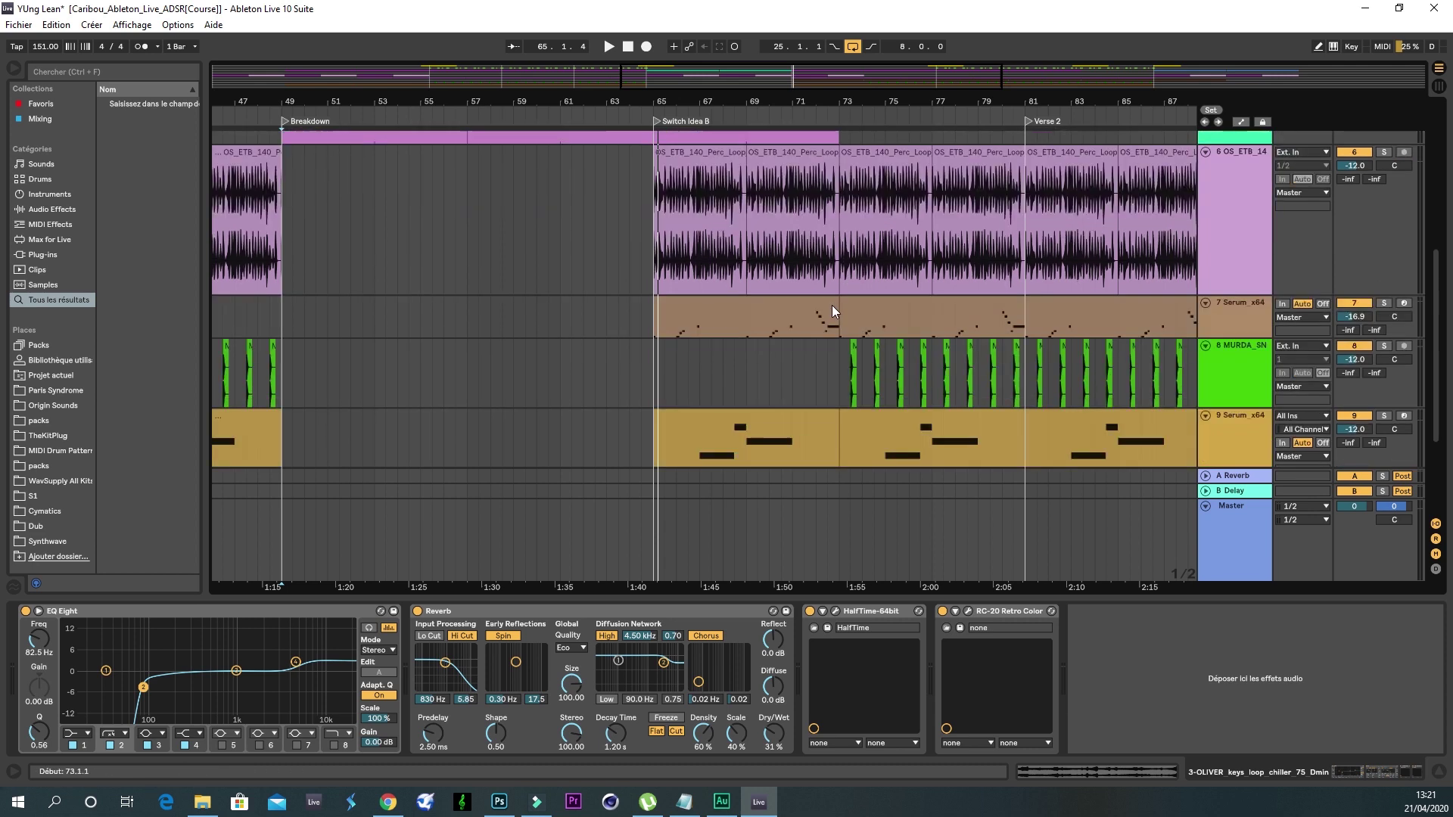
{"action": "left_click", "coordinate": [1249, 303]}
{"action": "left_click_drag", "start_coordinate": [1259, 410], "coordinate": [1258, 414]}
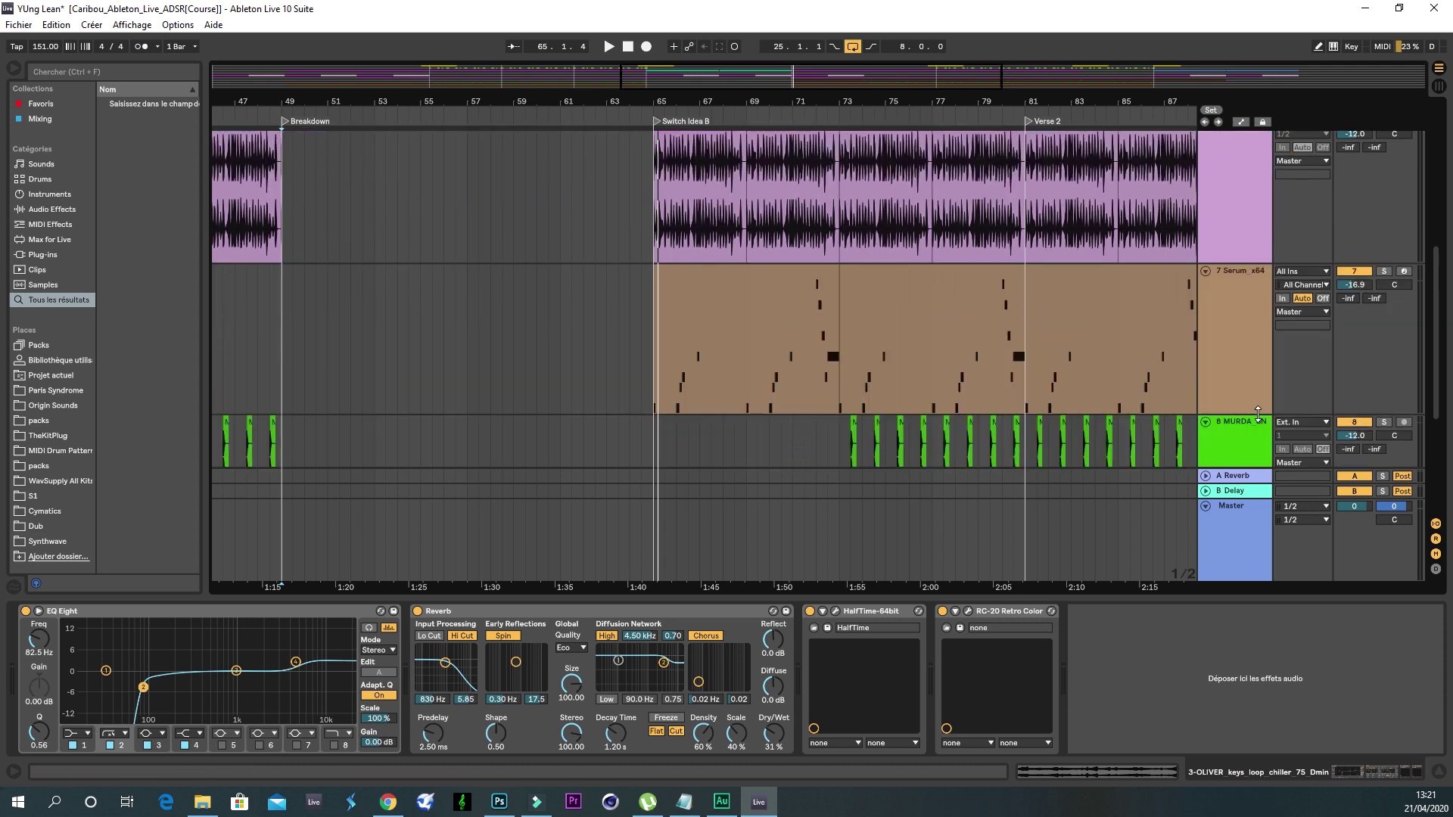
Step: Solo Serum track 7 and play it from the Switch Idea B locator
{"action": "left_click", "coordinate": [1384, 271]}
{"action": "key", "text": "space"}
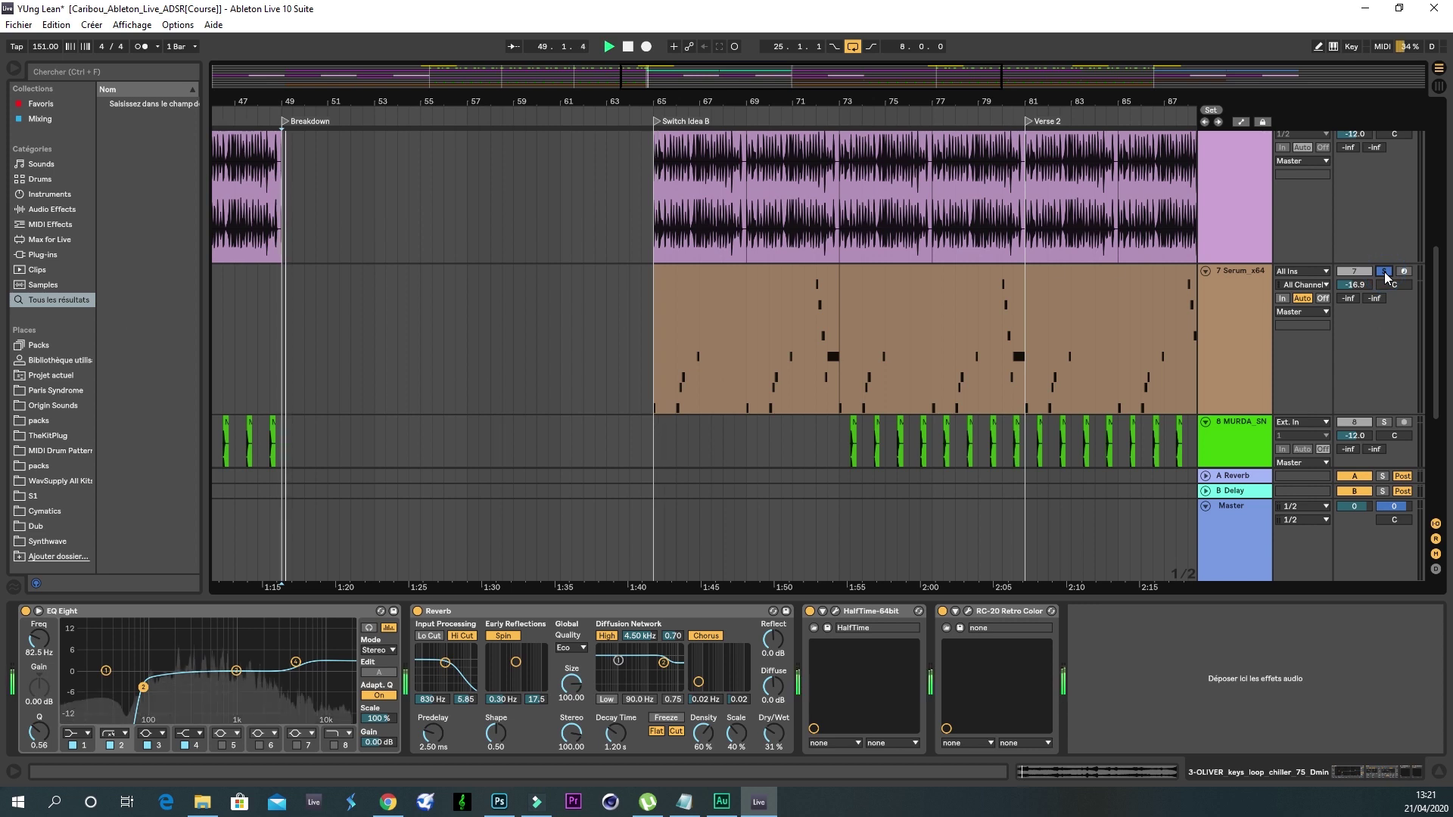
{"action": "left_click", "coordinate": [654, 121]}
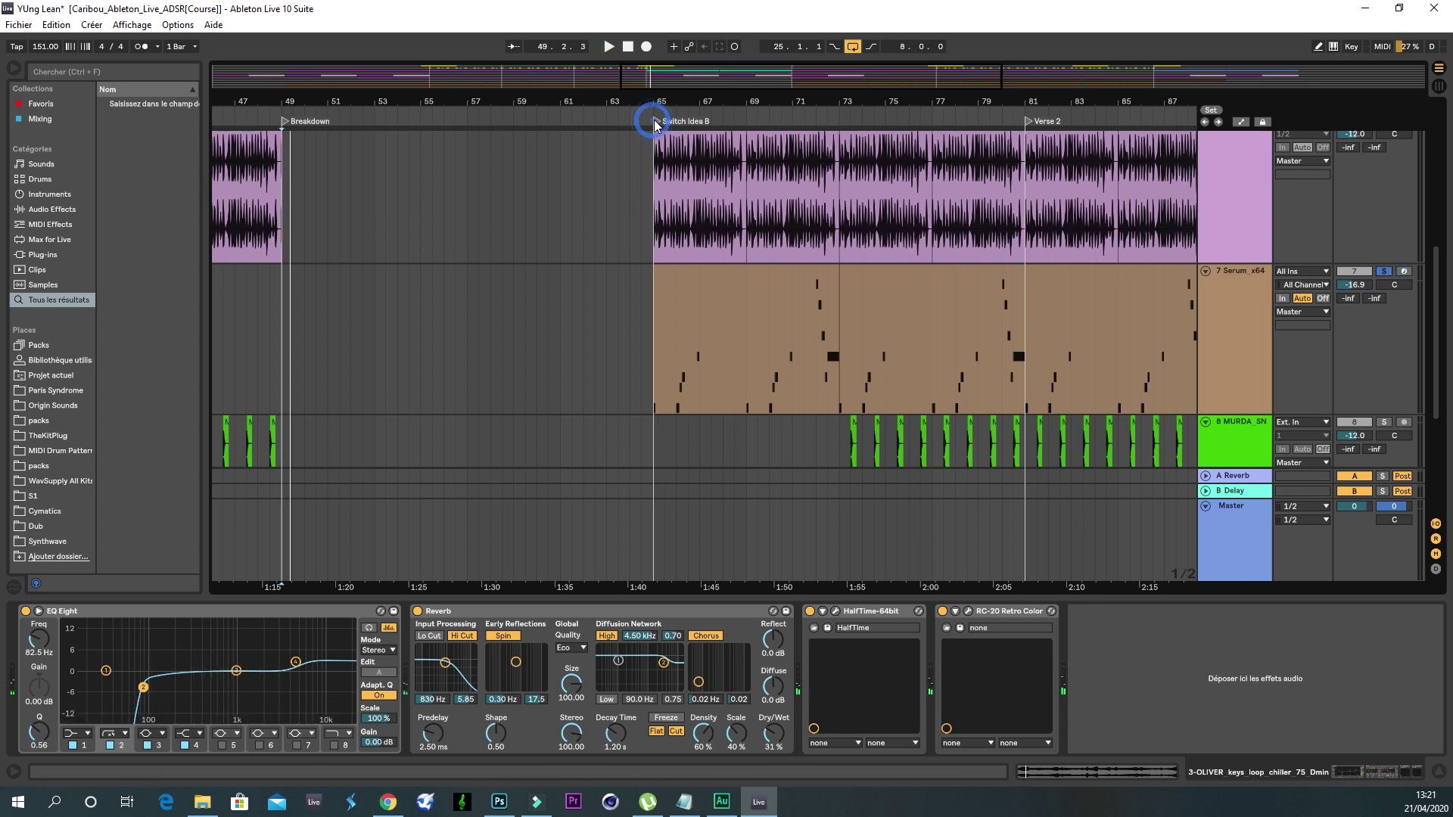
Step: Open the Serum track 7 clip at bar 65 in an enlarged note editor
{"action": "double_click", "coordinate": [762, 286]}
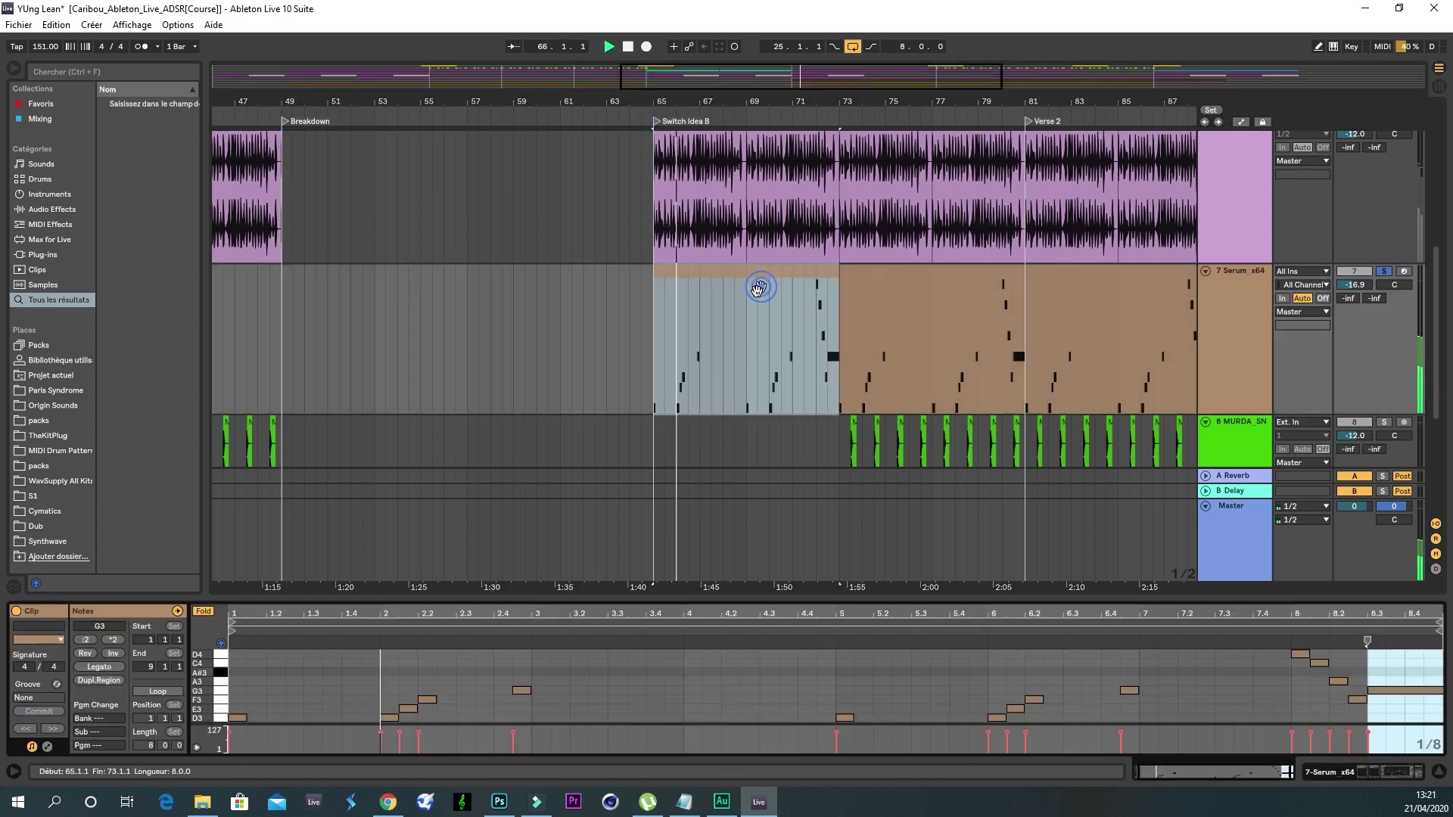
{"action": "left_click_drag", "start_coordinate": [739, 597], "coordinate": [707, 300]}
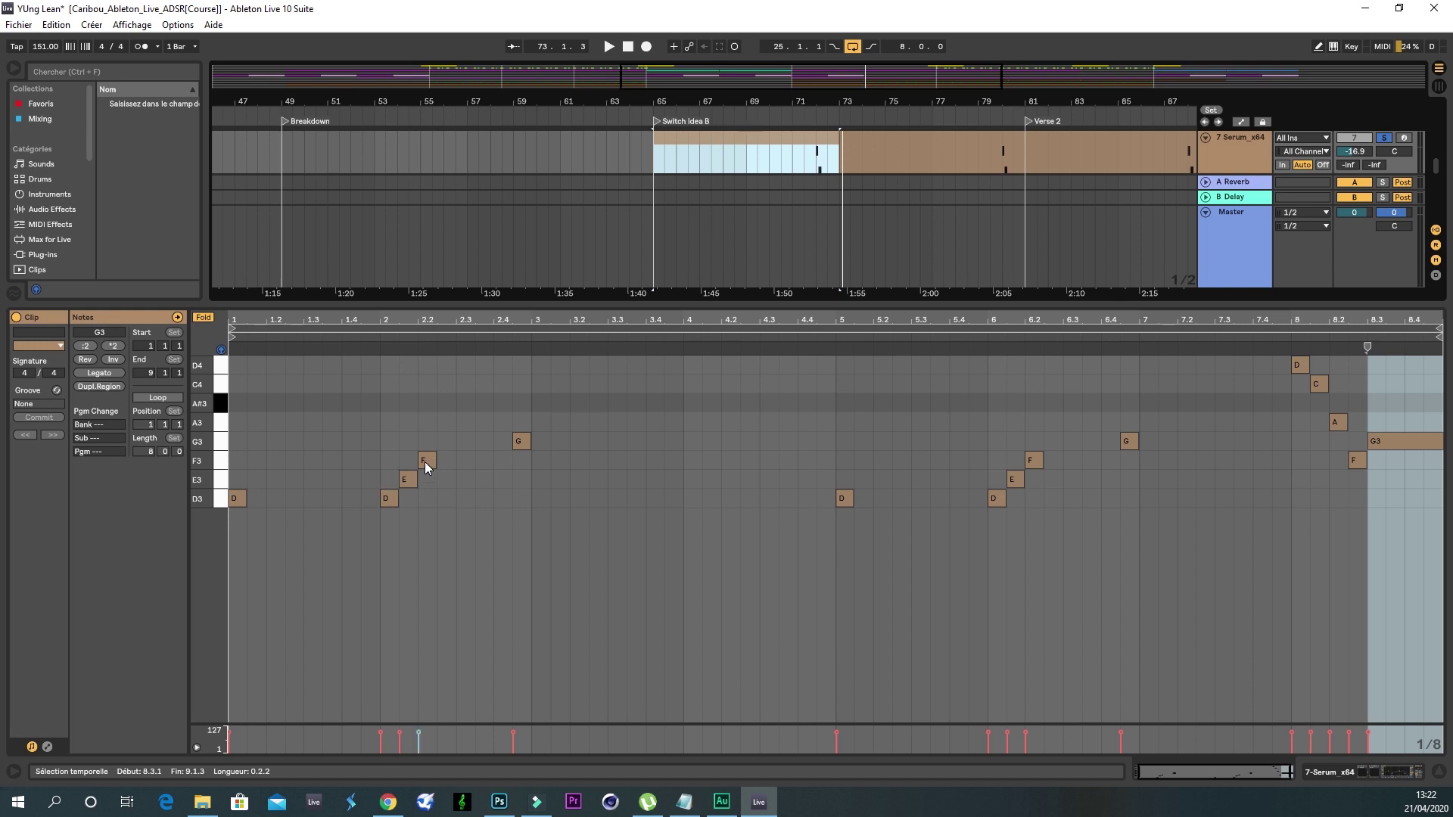
Step: Add five D4 notes directly above the first five notes of the Serum clip, in bars 1 and 2
{"action": "double_click", "coordinate": [239, 365]}
{"action": "double_click", "coordinate": [389, 366]}
{"action": "double_click", "coordinate": [407, 365]}
{"action": "double_click", "coordinate": [426, 365]}
{"action": "double_click", "coordinate": [522, 366]}
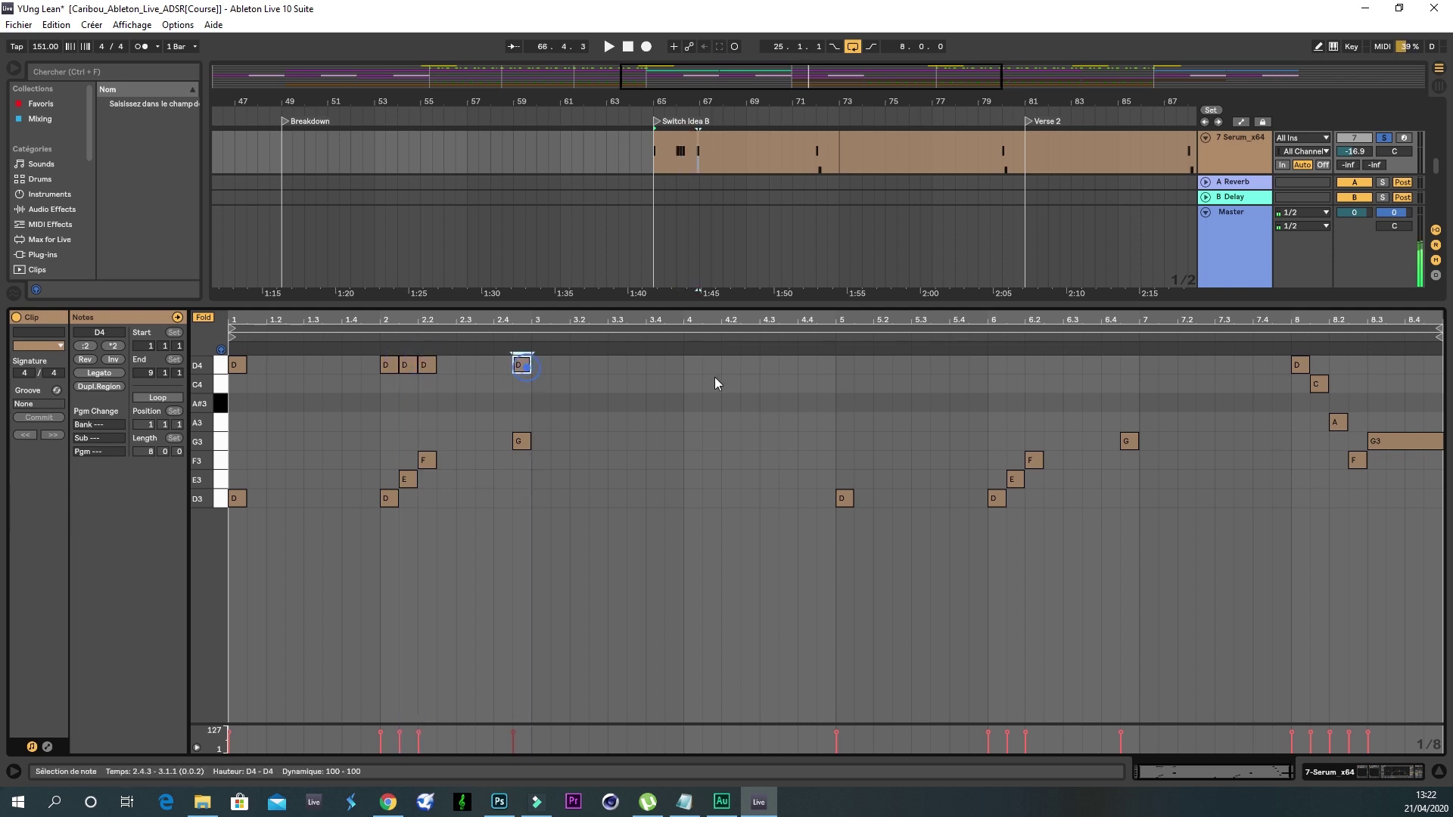
Step: Add four D4 notes to the Serum clip, at the starts of bars 5 and 6, at 6.1.3 and at 6.4.3
{"action": "double_click", "coordinate": [844, 365]}
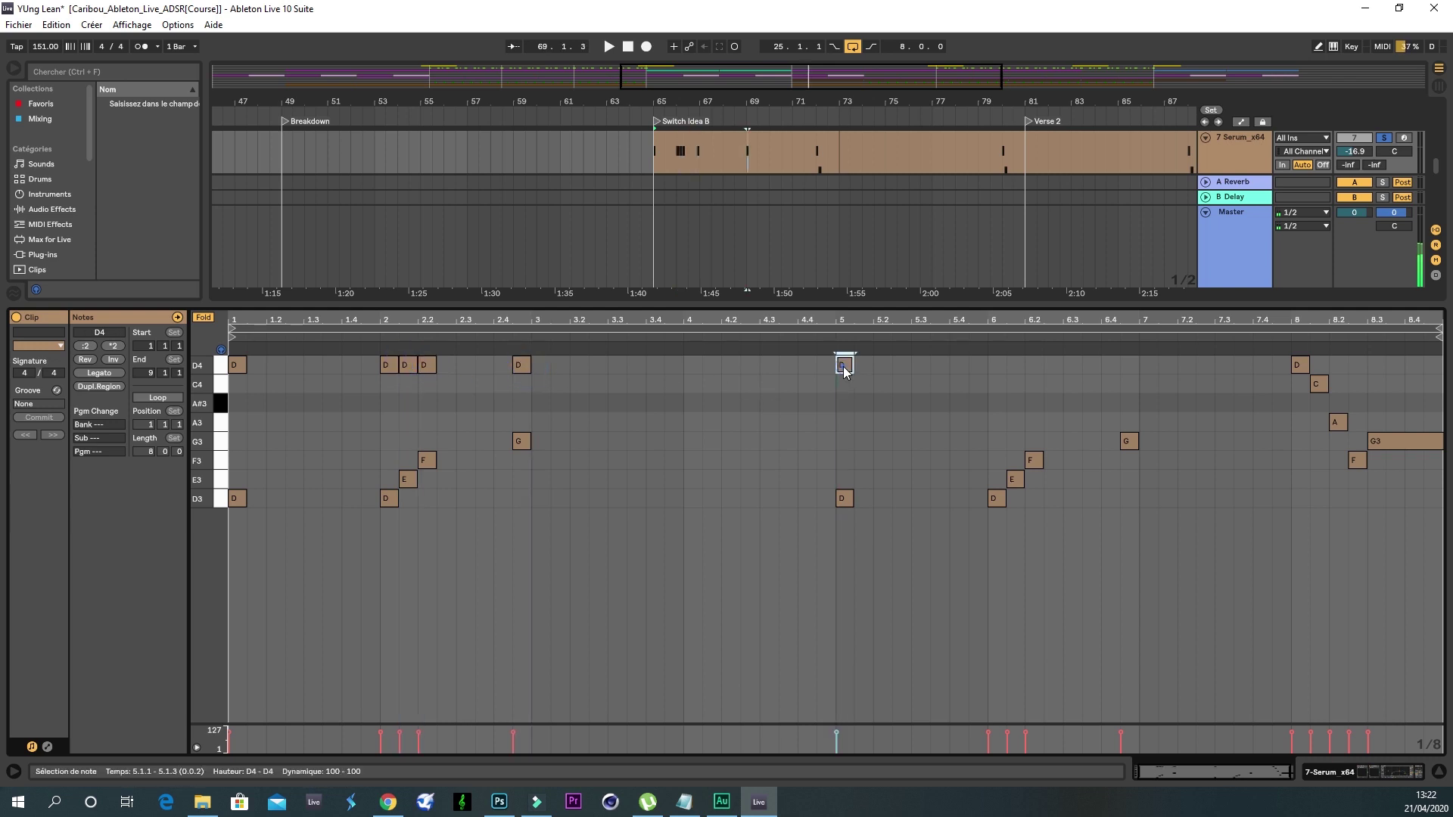
{"action": "double_click", "coordinate": [995, 366]}
{"action": "double_click", "coordinate": [1015, 366]}
{"action": "double_click", "coordinate": [1127, 366]}
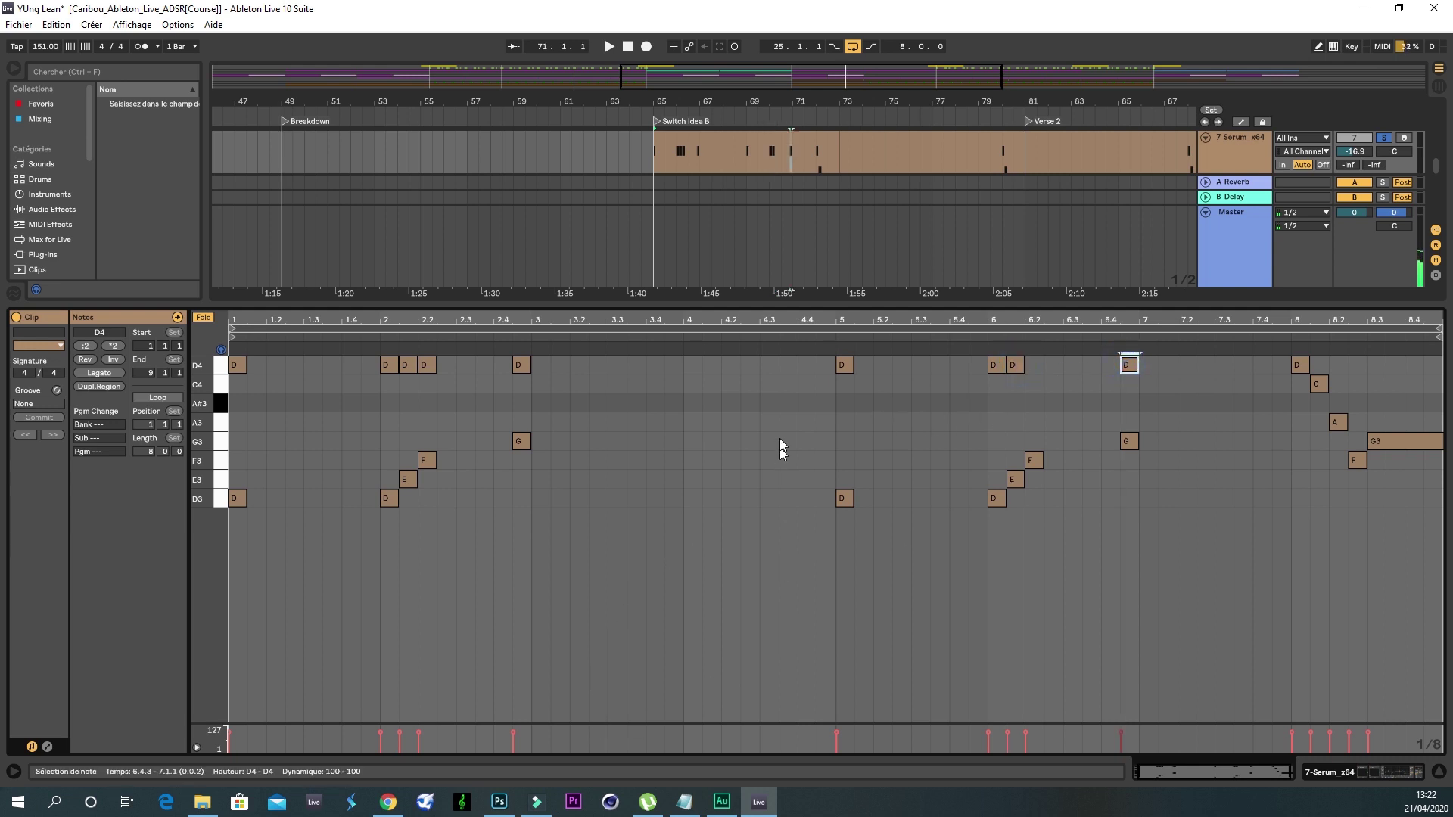
Step: Delete all the added D4 notes from bars 1 to 6 of the Serum clip
{"action": "left_click", "coordinate": [1158, 377]}
{"action": "left_click_drag", "start_coordinate": [793, 382], "coordinate": [234, 369]}
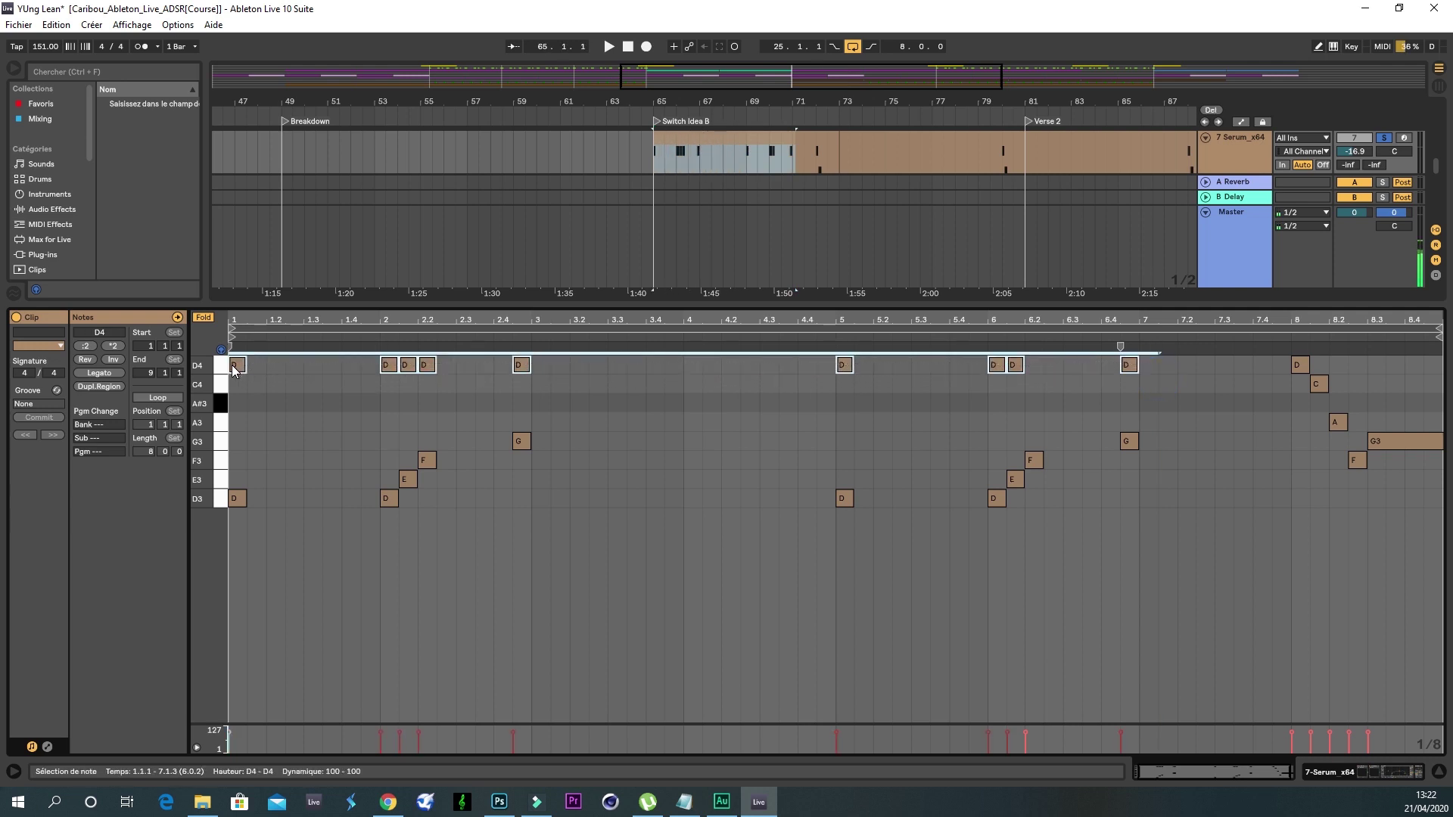
{"action": "key", "text": "Delete"}
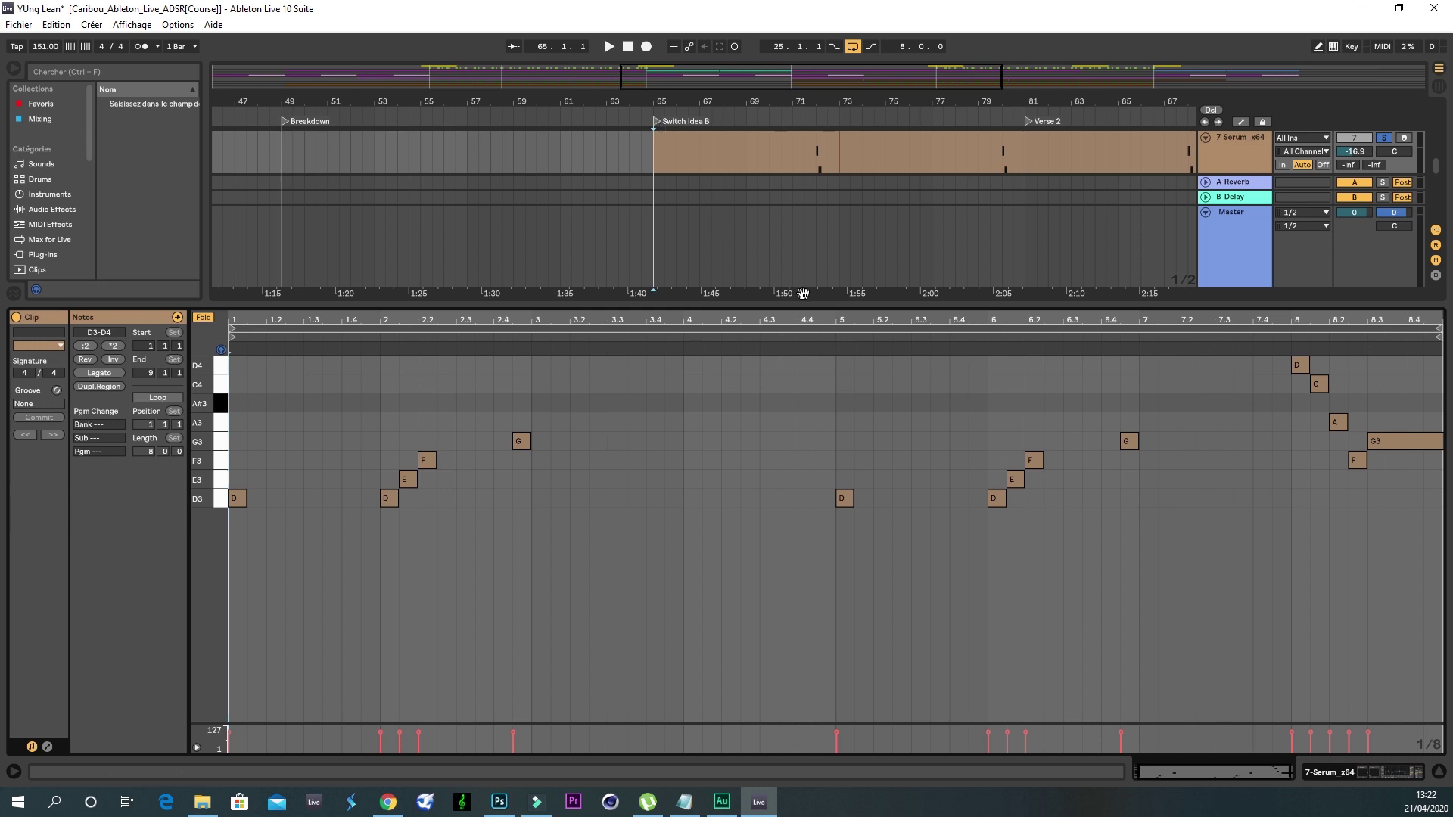
Step: Close the Serum clip's note editor and turn off solo on Serum track 7
{"action": "double_click", "coordinate": [827, 303]}
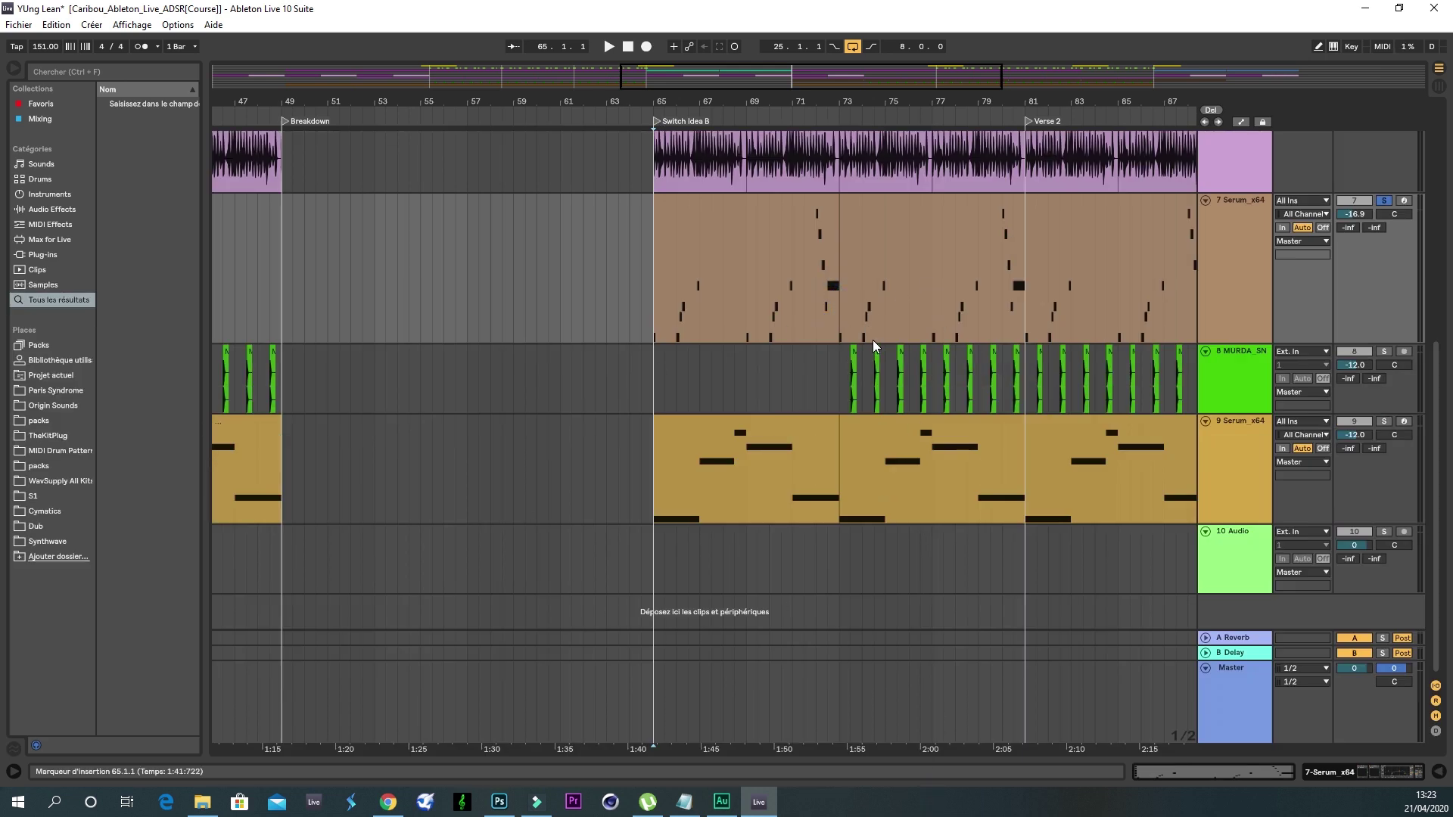
{"action": "scroll", "coordinate": [820, 302], "scroll_direction": "up", "scroll_amount": 4}
{"action": "scroll", "coordinate": [859, 343], "scroll_direction": "down", "scroll_amount": 3}
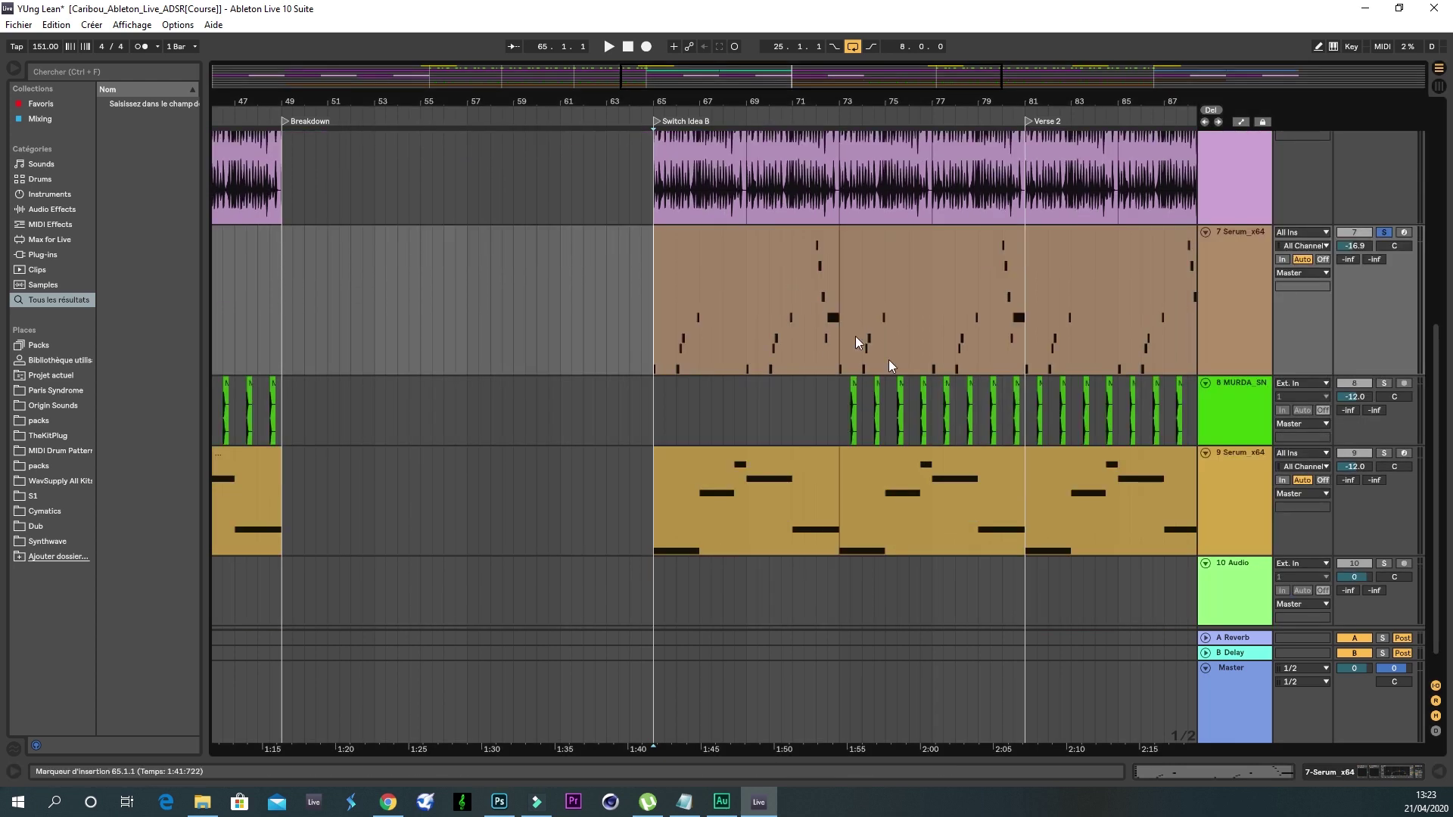
{"action": "left_click", "coordinate": [1385, 233]}
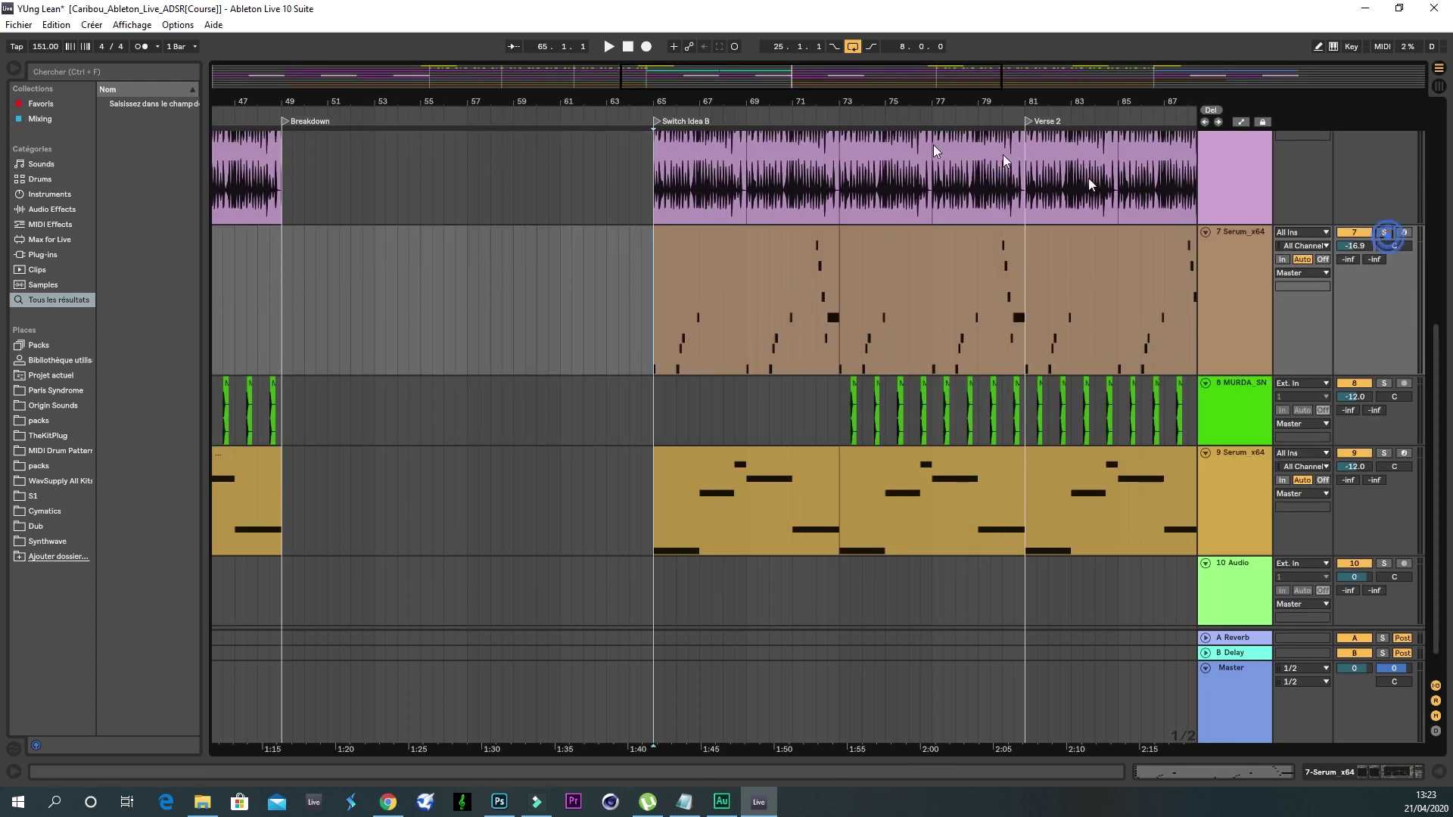
Step: Play the full mix from the Switch Idea B locator and review which tracks play in that section
{"action": "left_click", "coordinate": [654, 120]}
{"action": "left_click_drag", "start_coordinate": [706, 97], "coordinate": [617, 57]}
{"action": "scroll", "coordinate": [784, 369], "scroll_direction": "up", "scroll_amount": 4}
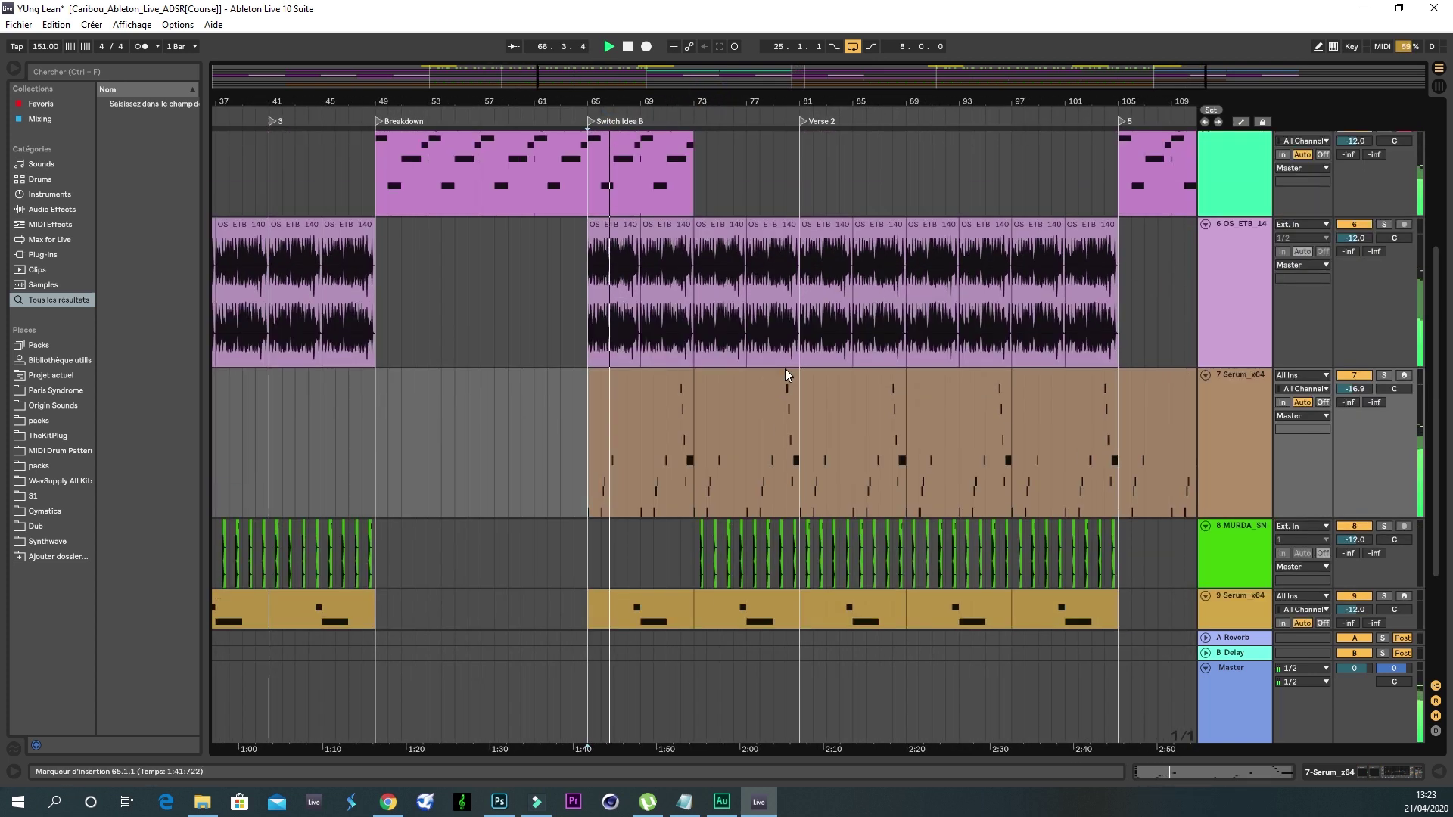
{"action": "scroll", "coordinate": [784, 369], "scroll_direction": "up", "scroll_amount": 5}
{"action": "scroll", "coordinate": [783, 369], "scroll_direction": "up", "scroll_amount": 1}
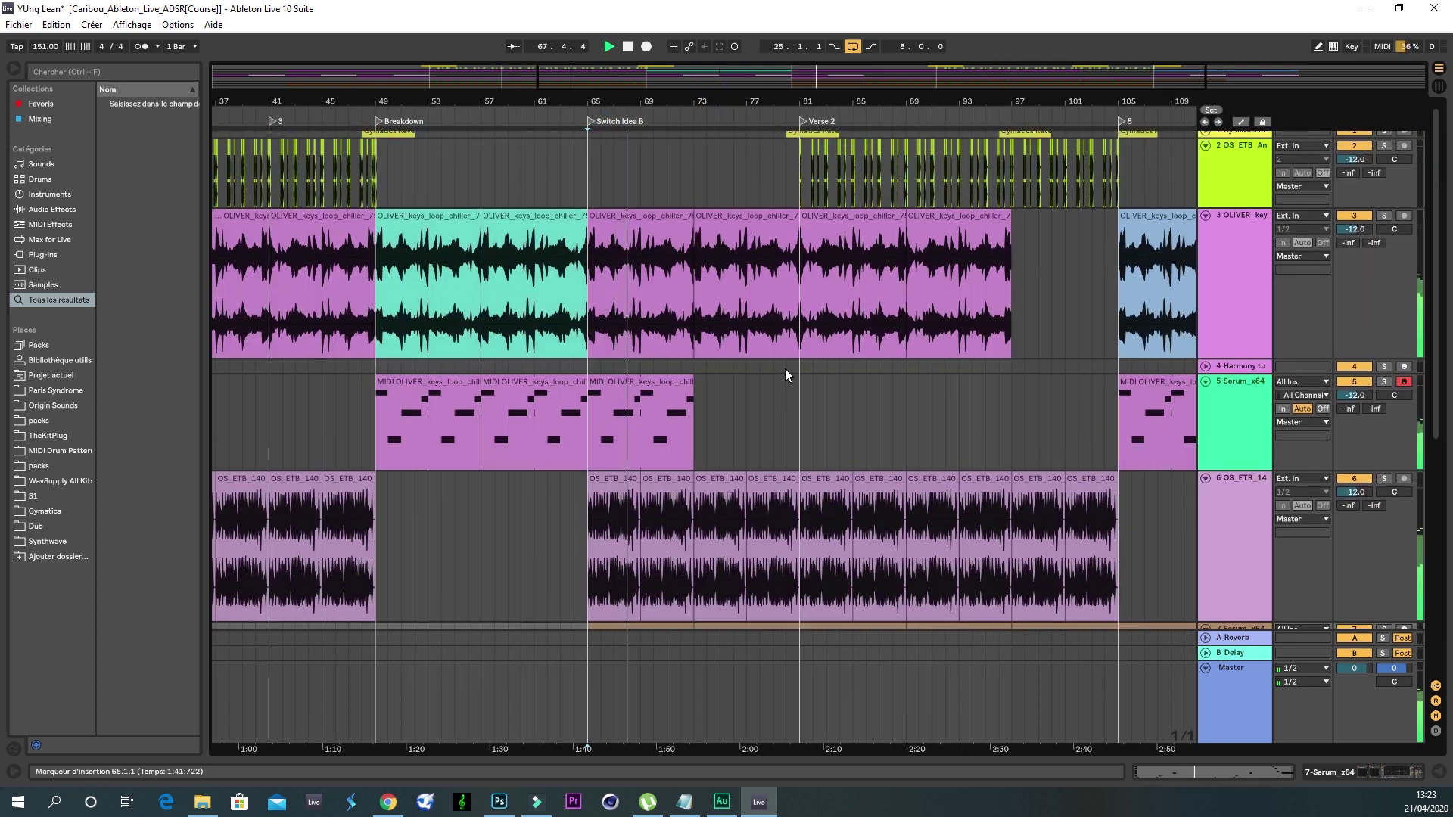
{"action": "scroll", "coordinate": [784, 371], "scroll_direction": "down", "scroll_amount": 3}
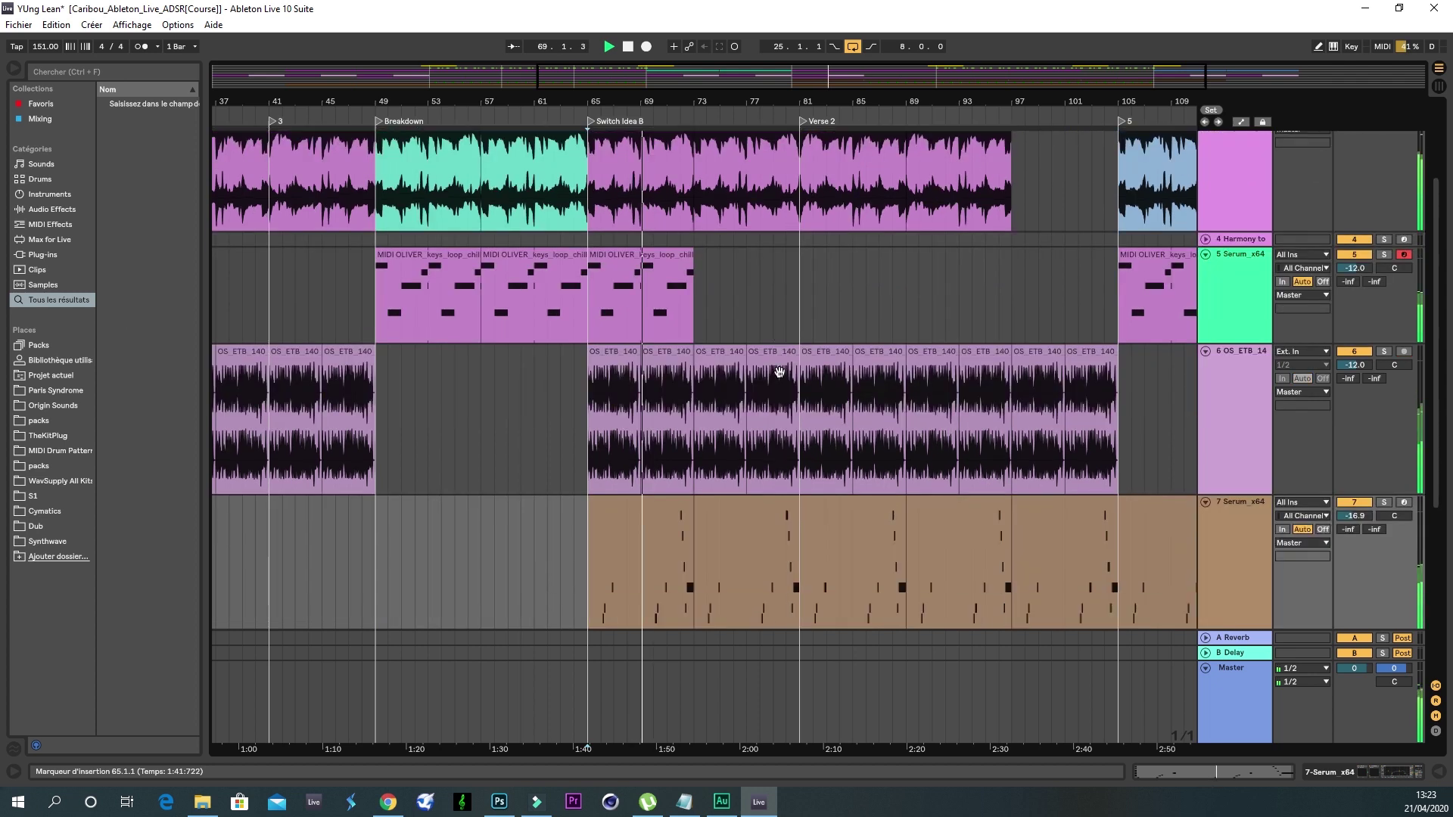
{"action": "scroll", "coordinate": [780, 371], "scroll_direction": "down", "scroll_amount": 5}
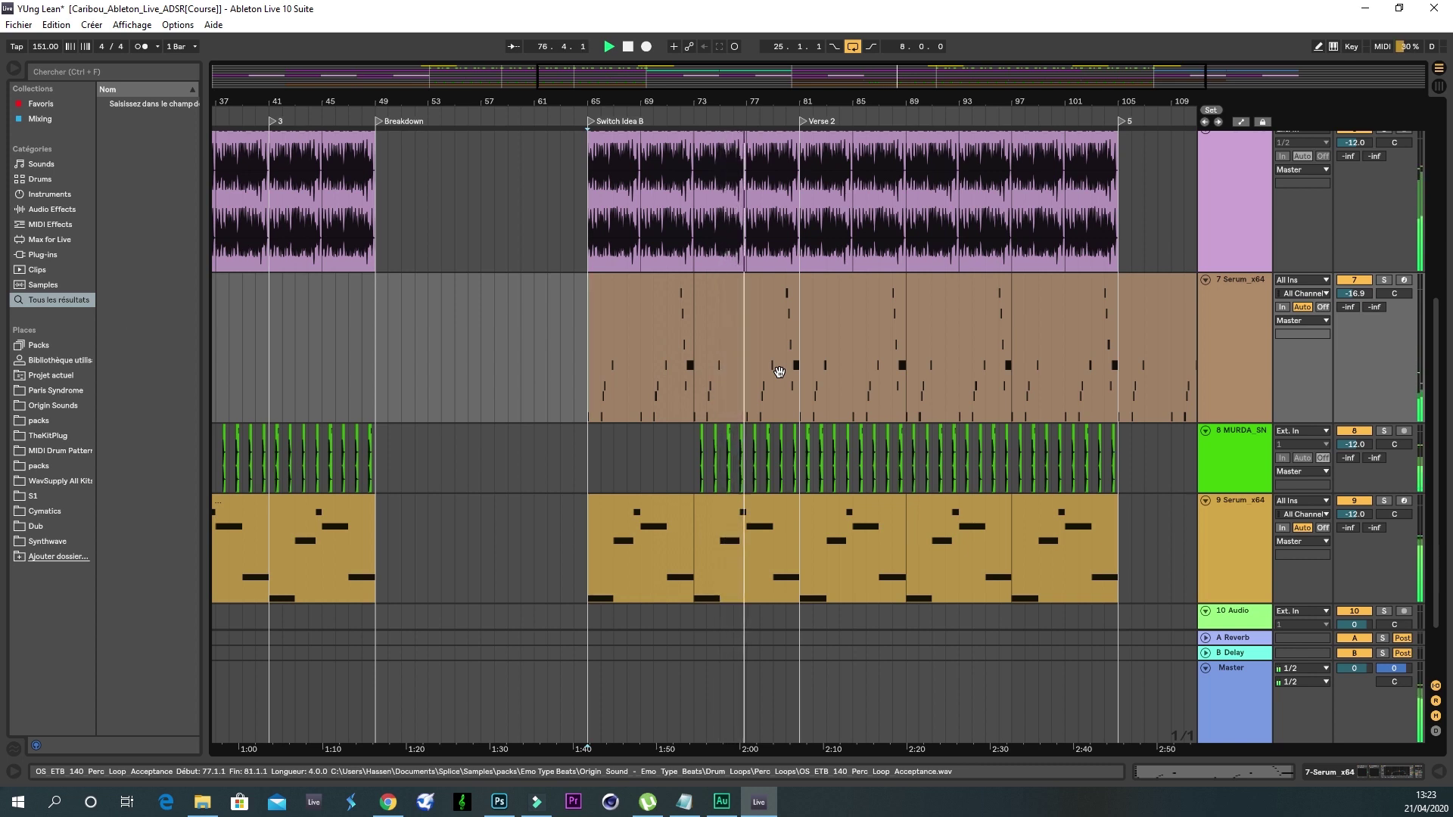
{"action": "scroll", "coordinate": [865, 426], "scroll_direction": "up", "scroll_amount": 1}
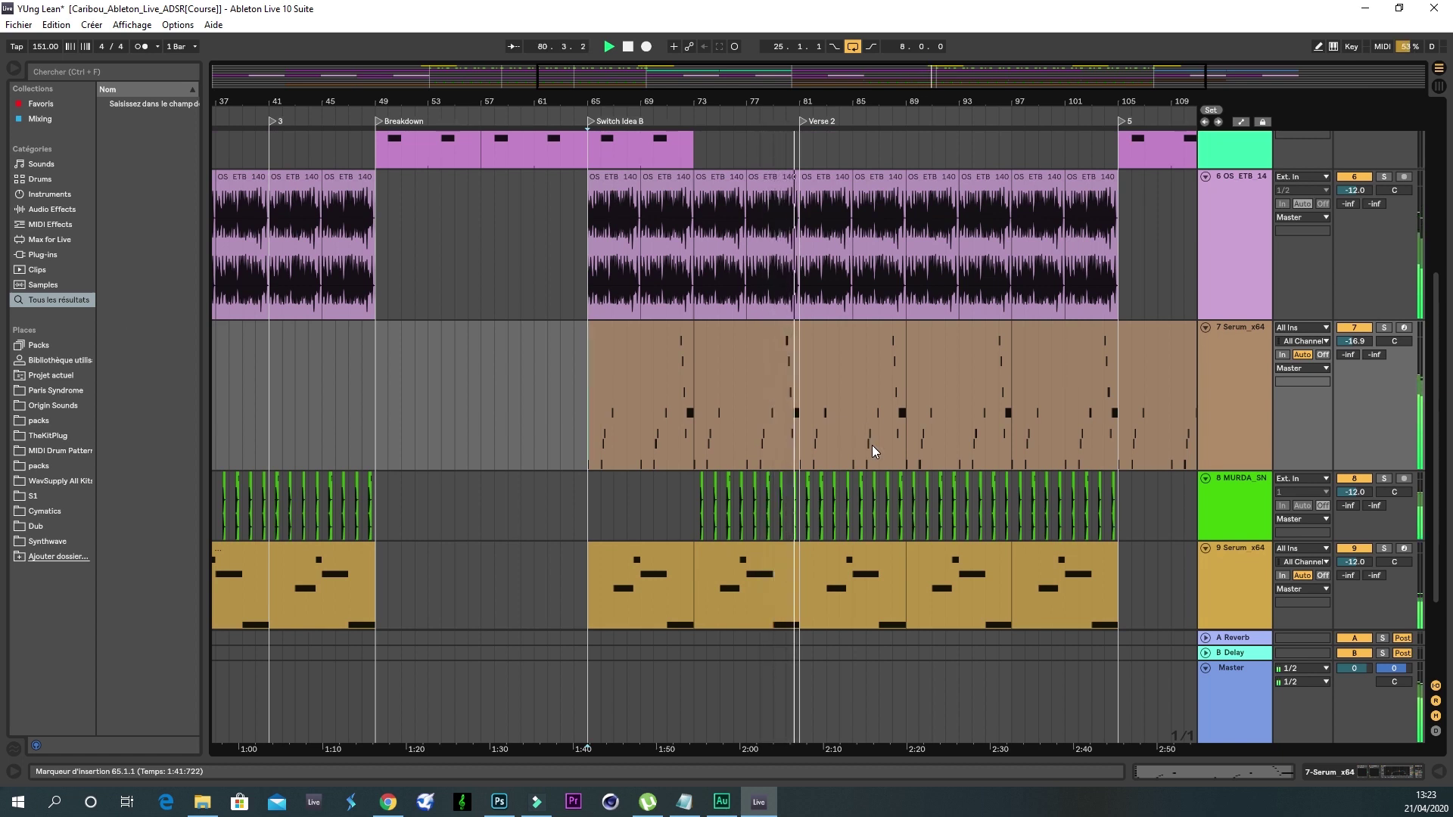
Step: Show the device chain of Serum track 7, inspect its Rev INTENSITY reverb settings and close the plug-in window
{"action": "double_click", "coordinate": [1237, 331]}
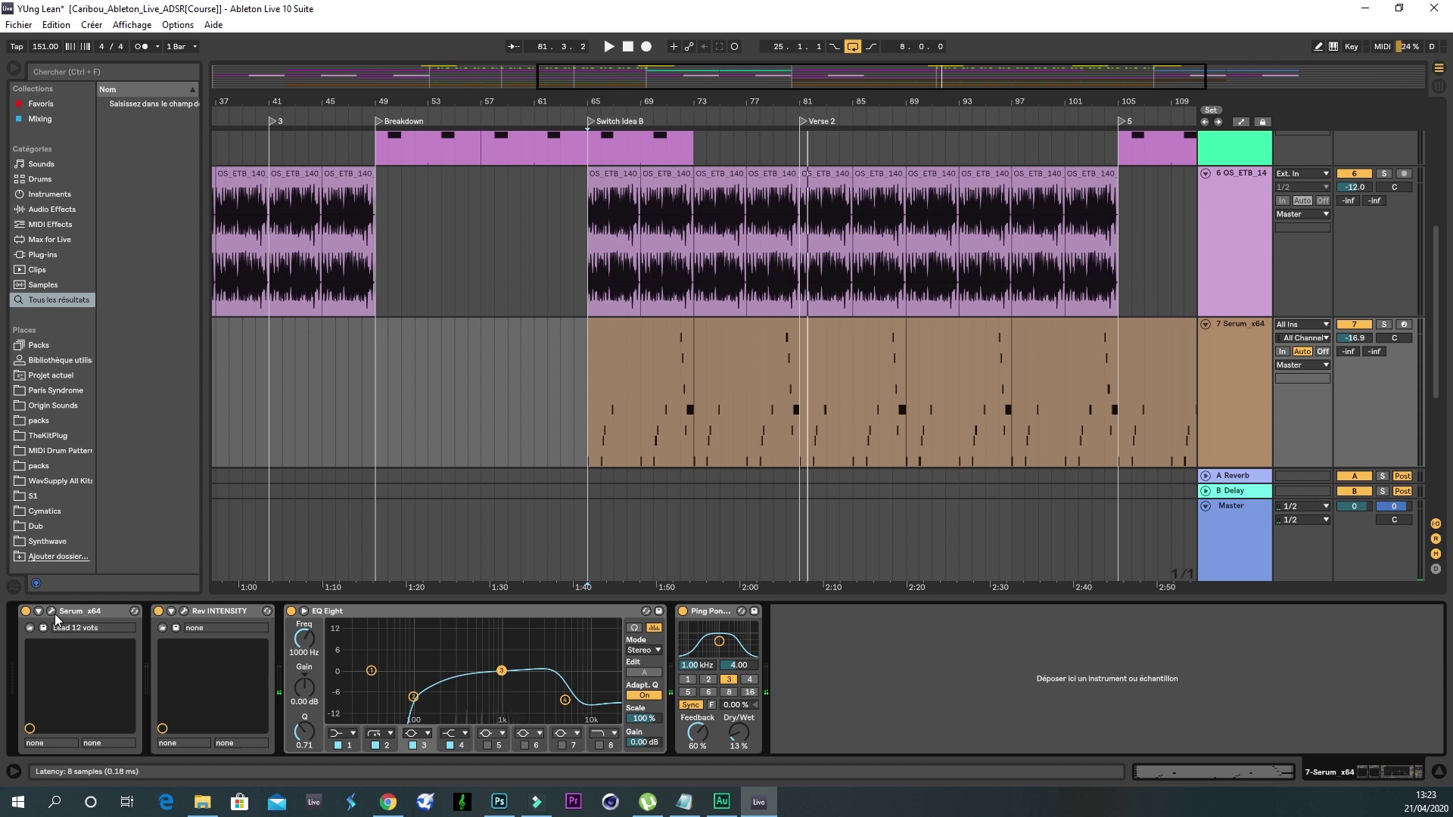
{"action": "left_click", "coordinate": [184, 611]}
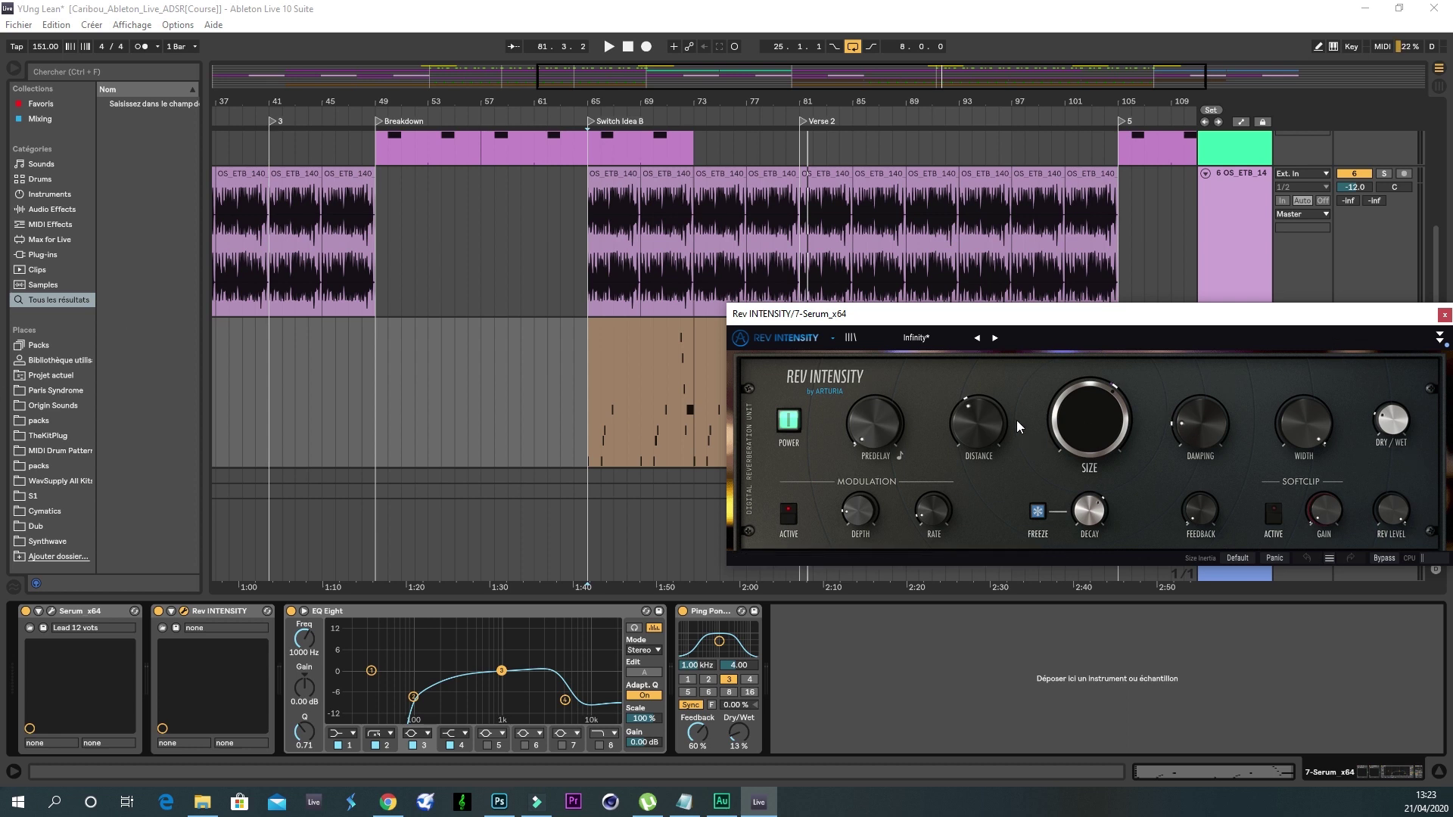
{"action": "left_click_drag", "start_coordinate": [1250, 324], "coordinate": [1062, 383]}
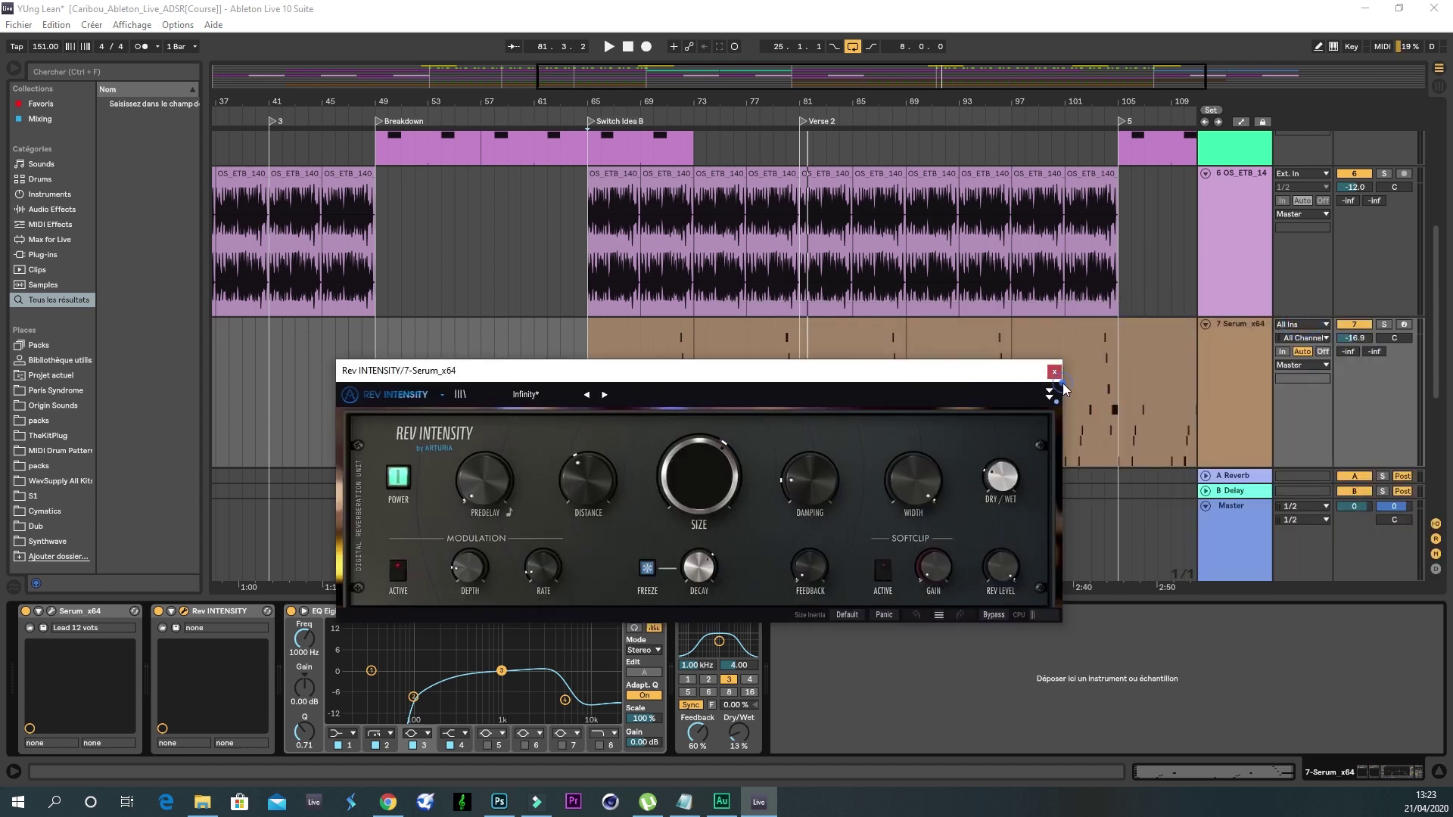
{"action": "left_click", "coordinate": [1053, 371]}
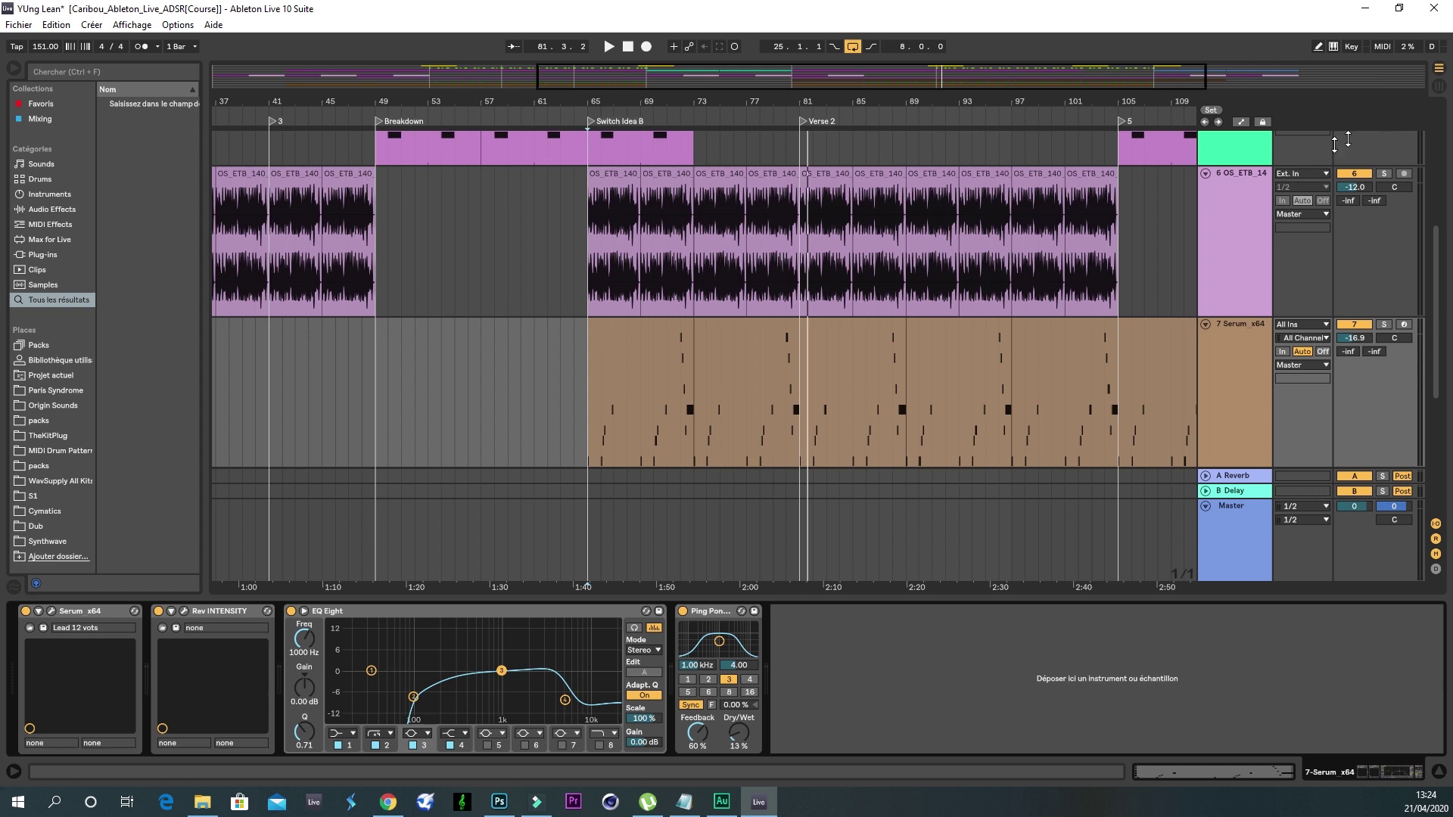
Step: Review the effect chains of the OS_ETB_140 percussion loop track, Serum track 5 and the OLIVER keys track
{"action": "left_click", "coordinate": [1260, 174]}
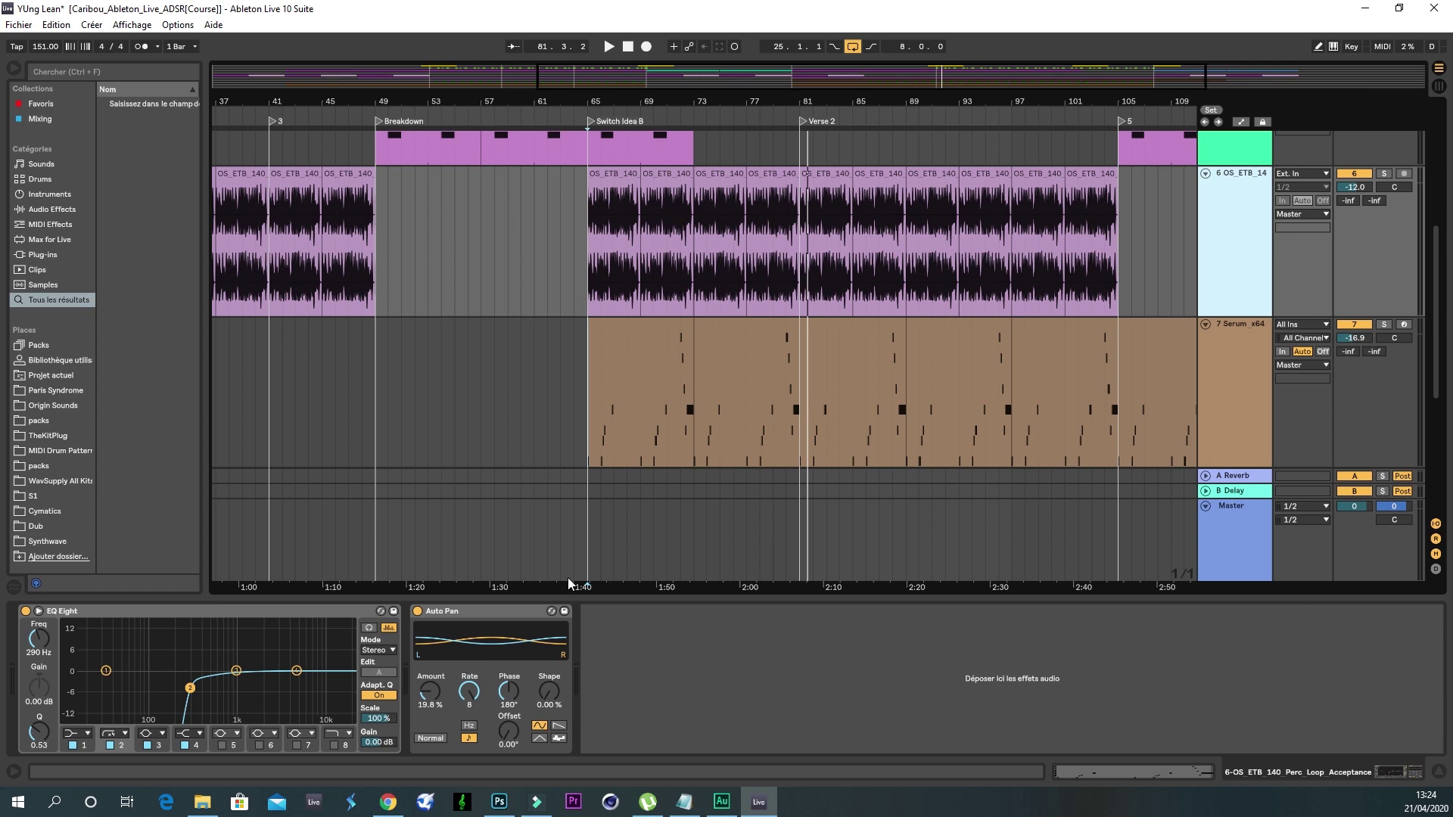
{"action": "scroll", "coordinate": [591, 552], "scroll_direction": "up", "scroll_amount": 2}
{"action": "left_click", "coordinate": [1253, 168]}
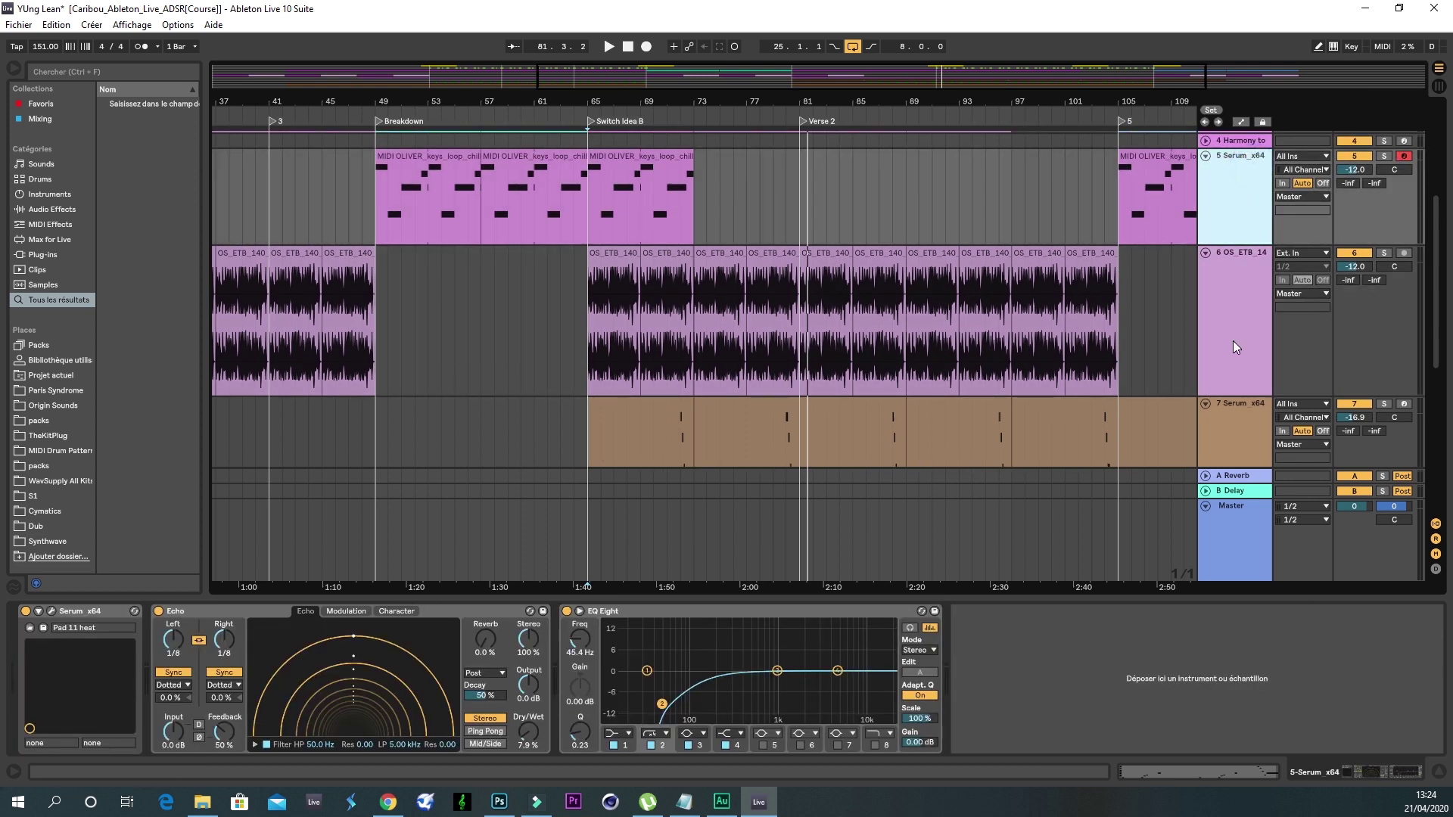
{"action": "scroll", "coordinate": [1233, 344], "scroll_direction": "up", "scroll_amount": 3}
{"action": "scroll", "coordinate": [1219, 350], "scroll_direction": "up", "scroll_amount": 1}
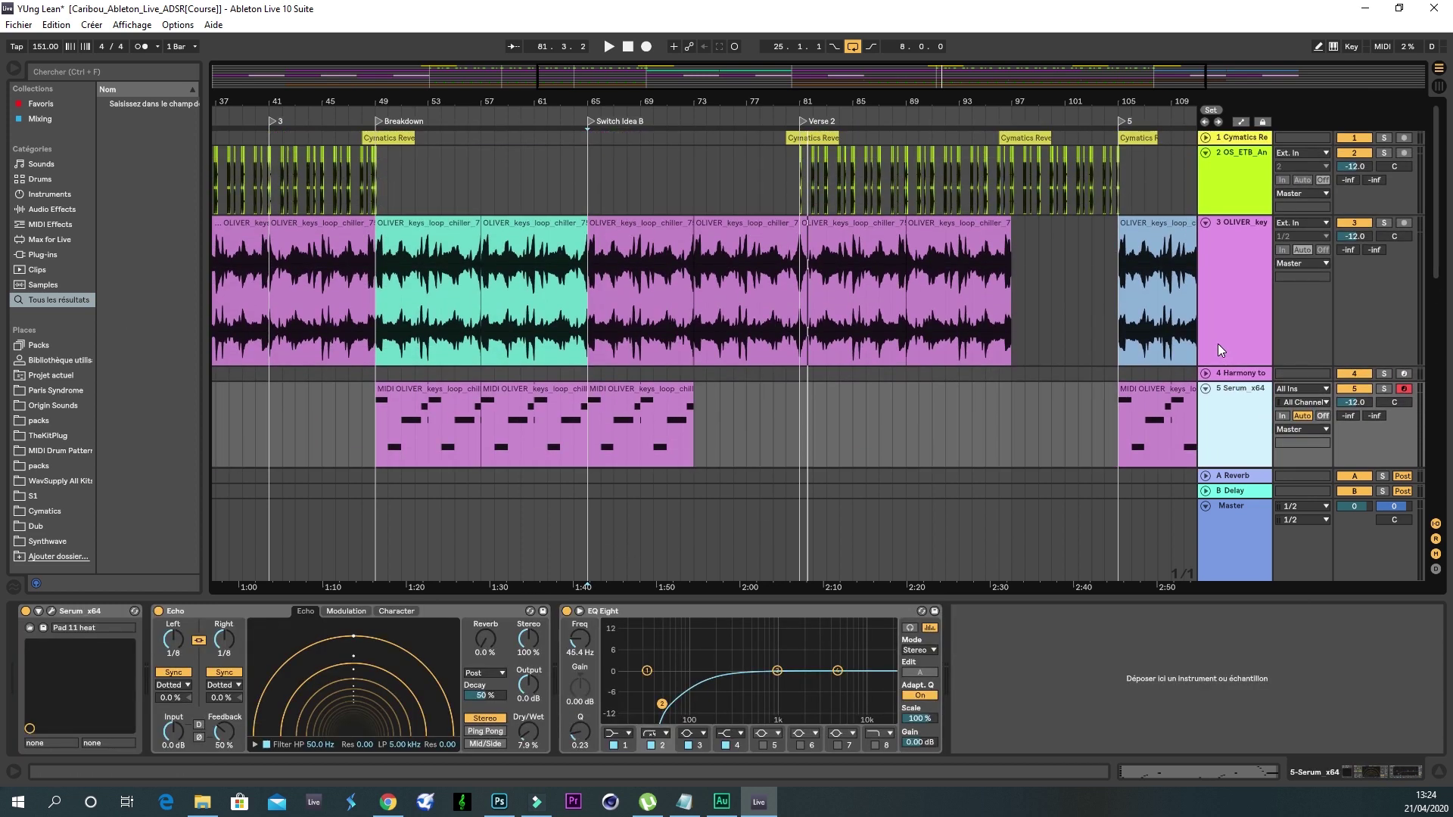
{"action": "left_click", "coordinate": [1220, 235]}
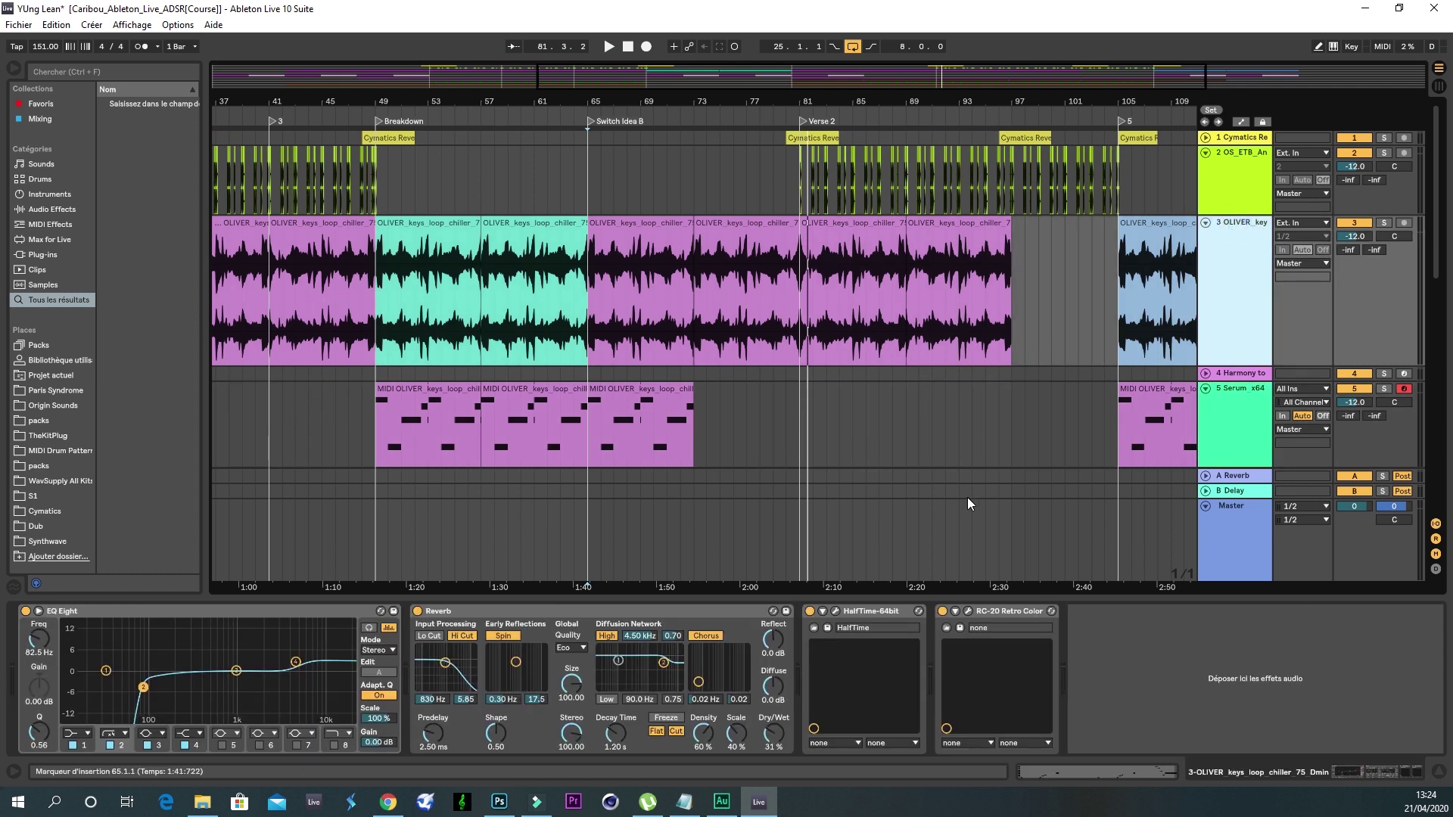
Step: Fold tracks 3, 5, 6, 7, 8 and 9 so the whole arrangement fits in a compact overview
{"action": "scroll", "coordinate": [975, 489], "scroll_direction": "down", "scroll_amount": 5}
{"action": "left_click_drag", "start_coordinate": [738, 115], "coordinate": [750, 97]}
{"action": "scroll", "coordinate": [820, 326], "scroll_direction": "down", "scroll_amount": 3}
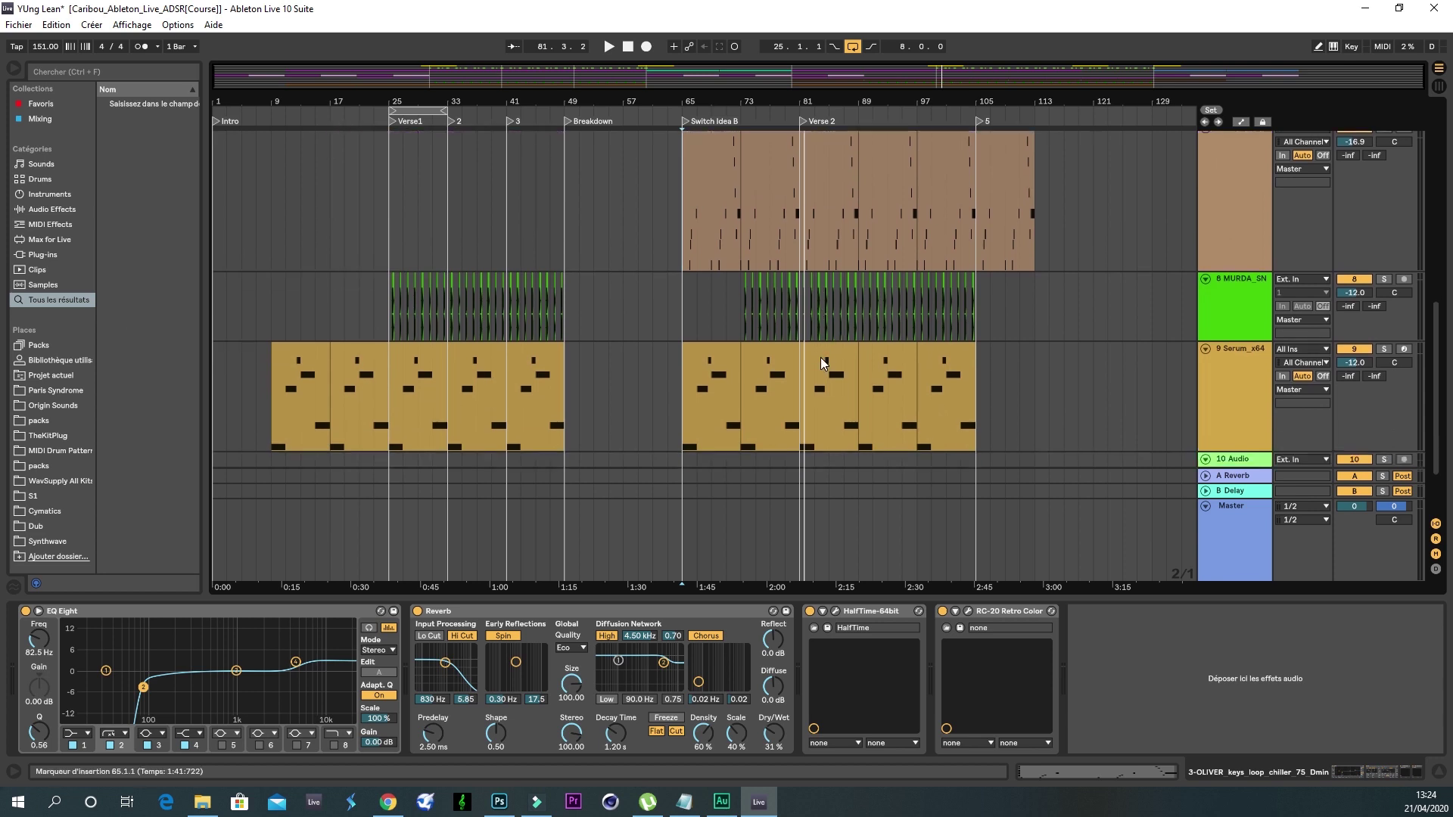
{"action": "scroll", "coordinate": [821, 357], "scroll_direction": "up", "scroll_amount": 8}
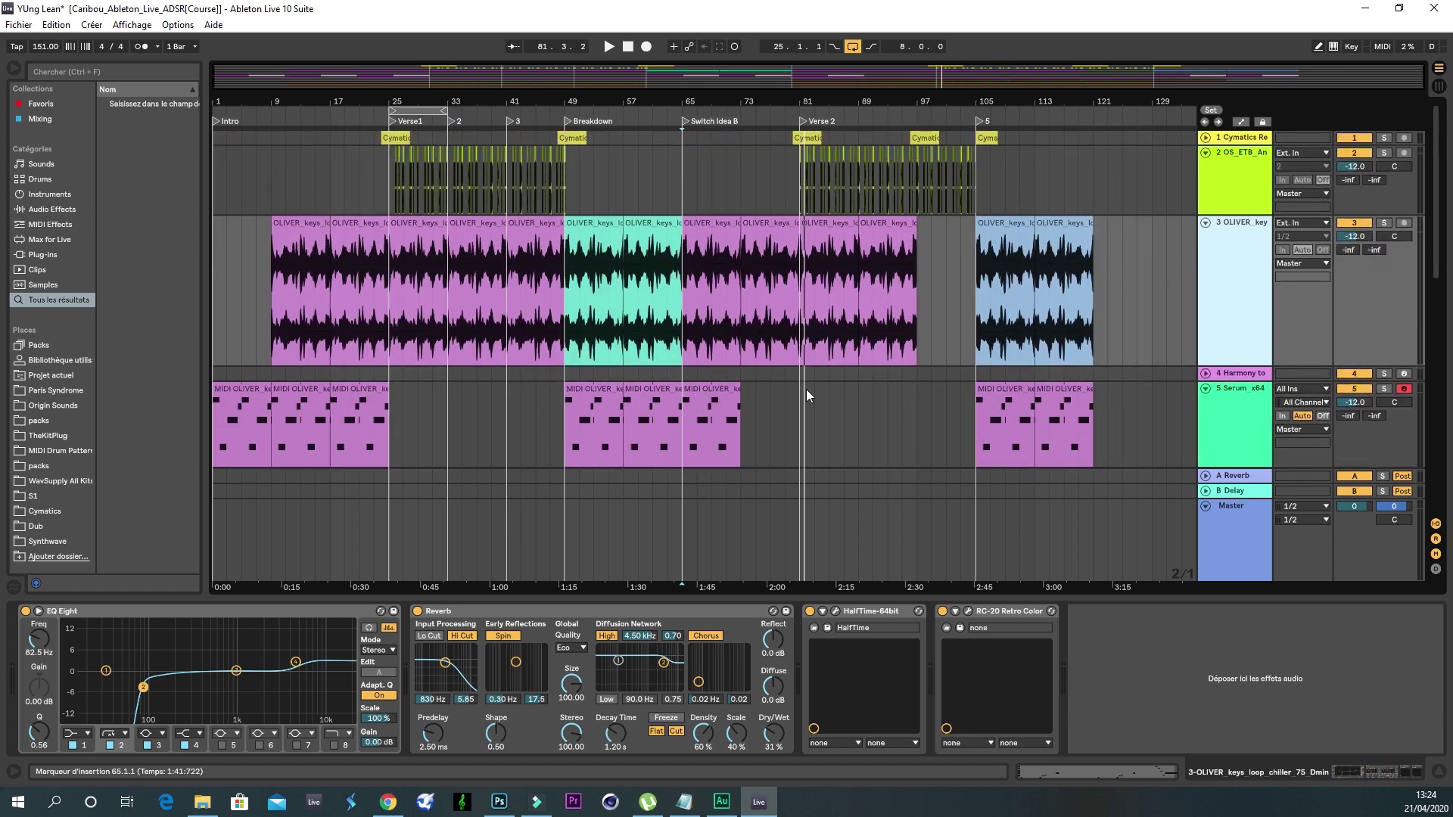
{"action": "left_click", "coordinate": [1205, 222]}
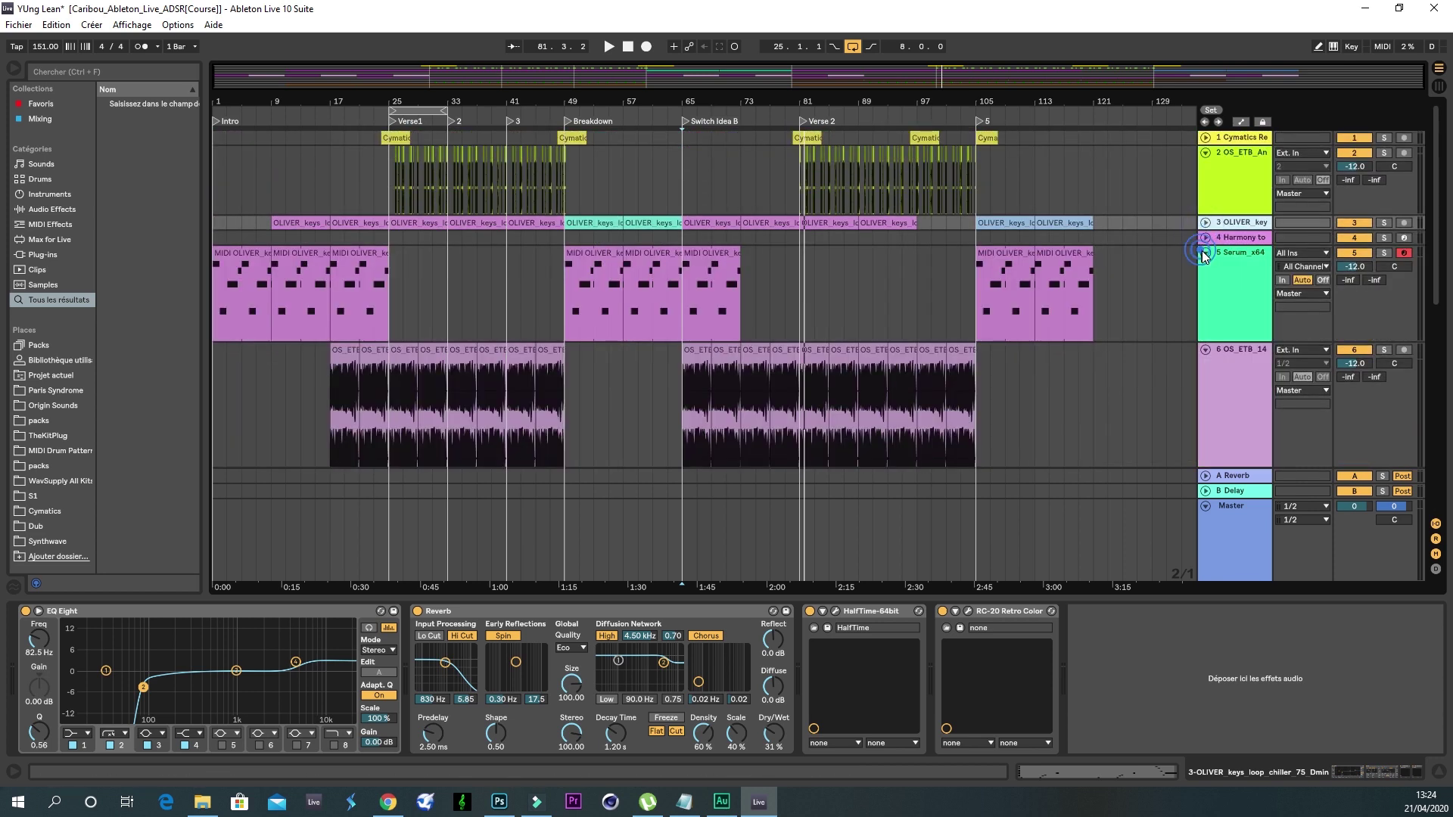
{"action": "left_click", "coordinate": [1205, 253]}
{"action": "left_click", "coordinate": [1205, 268]}
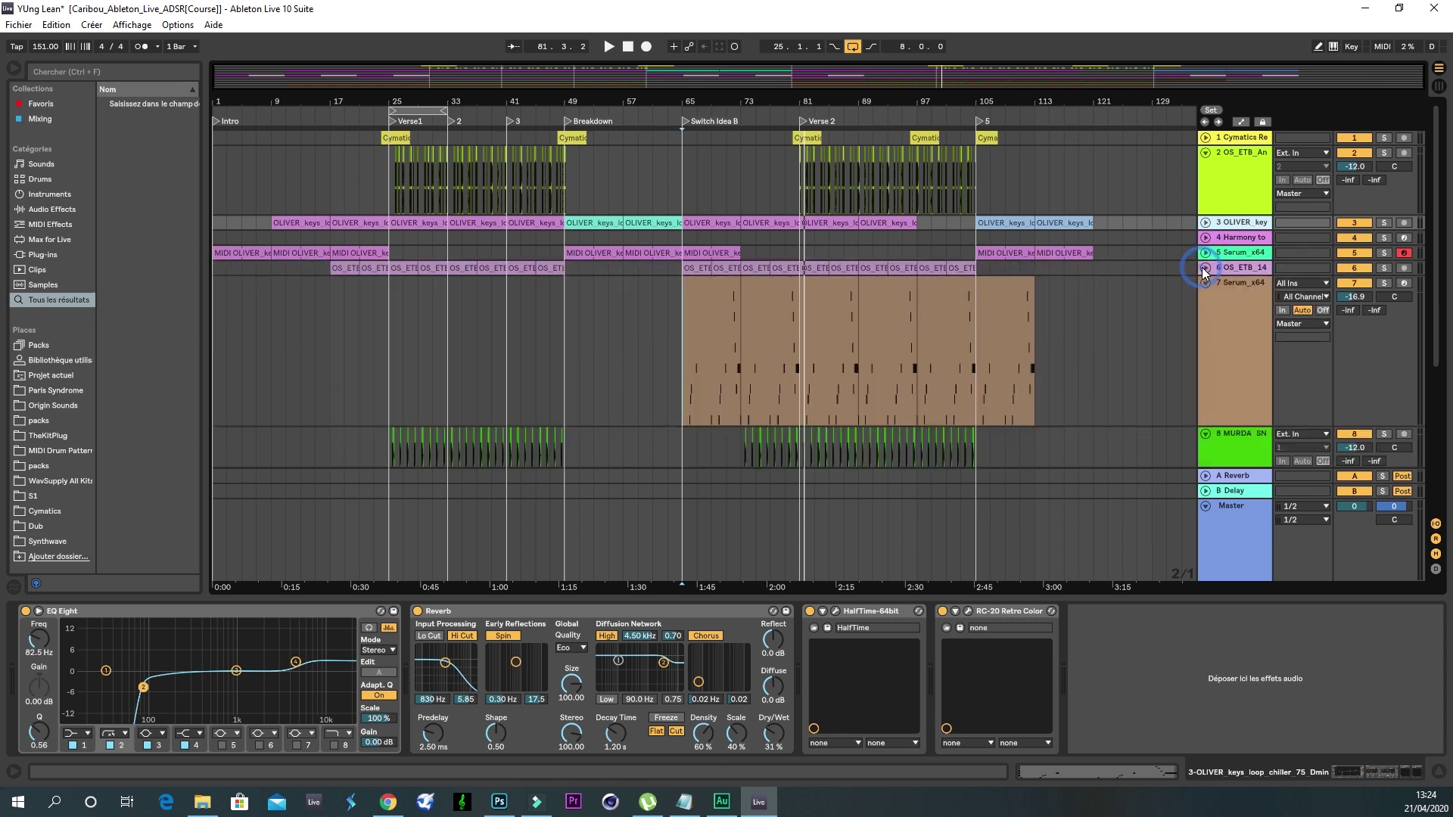
{"action": "scroll", "coordinate": [1133, 336], "scroll_direction": "down", "scroll_amount": 5}
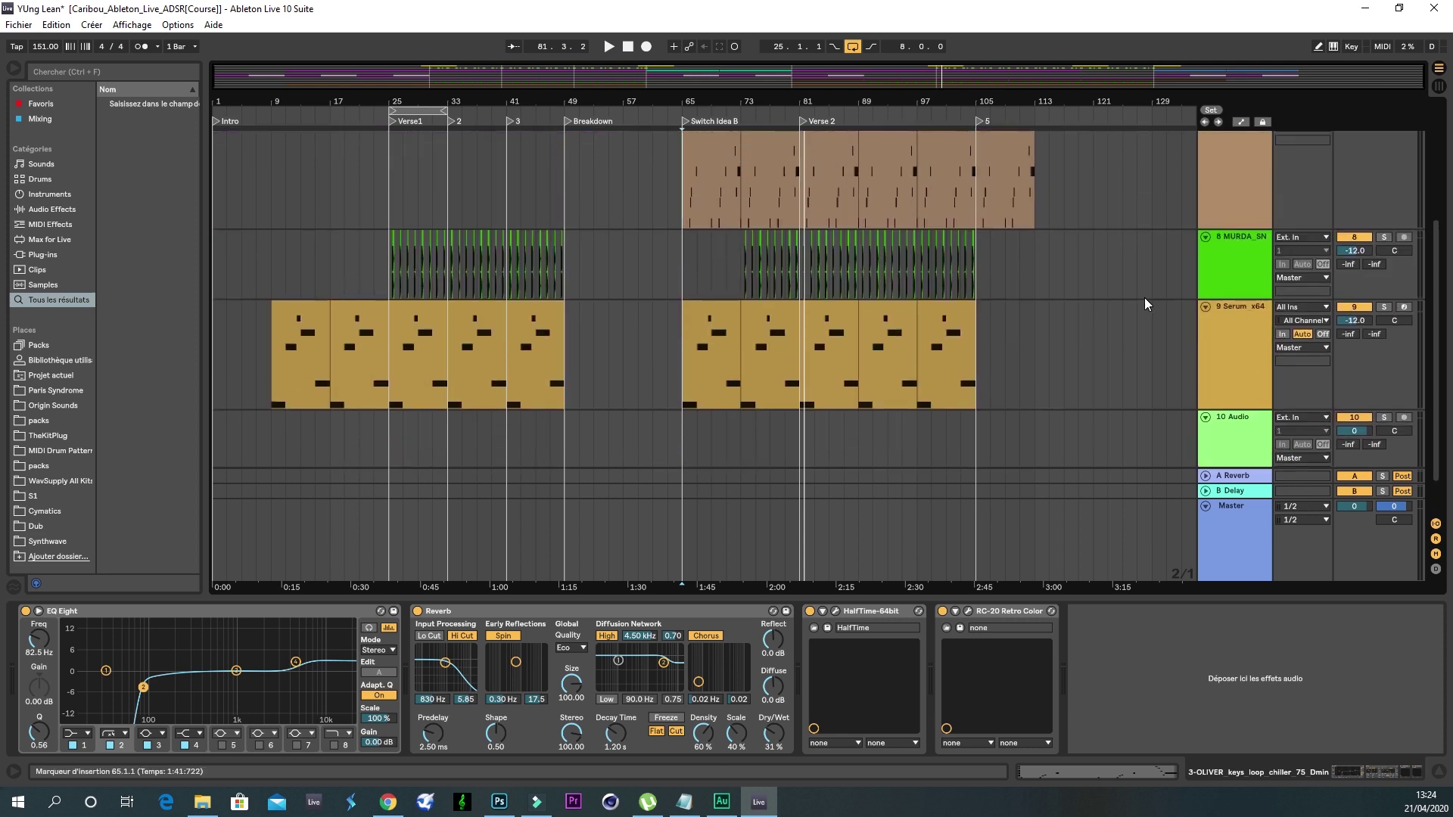
{"action": "left_click", "coordinate": [1205, 306]}
{"action": "scroll", "coordinate": [1269, 564], "scroll_direction": "up", "scroll_amount": 3}
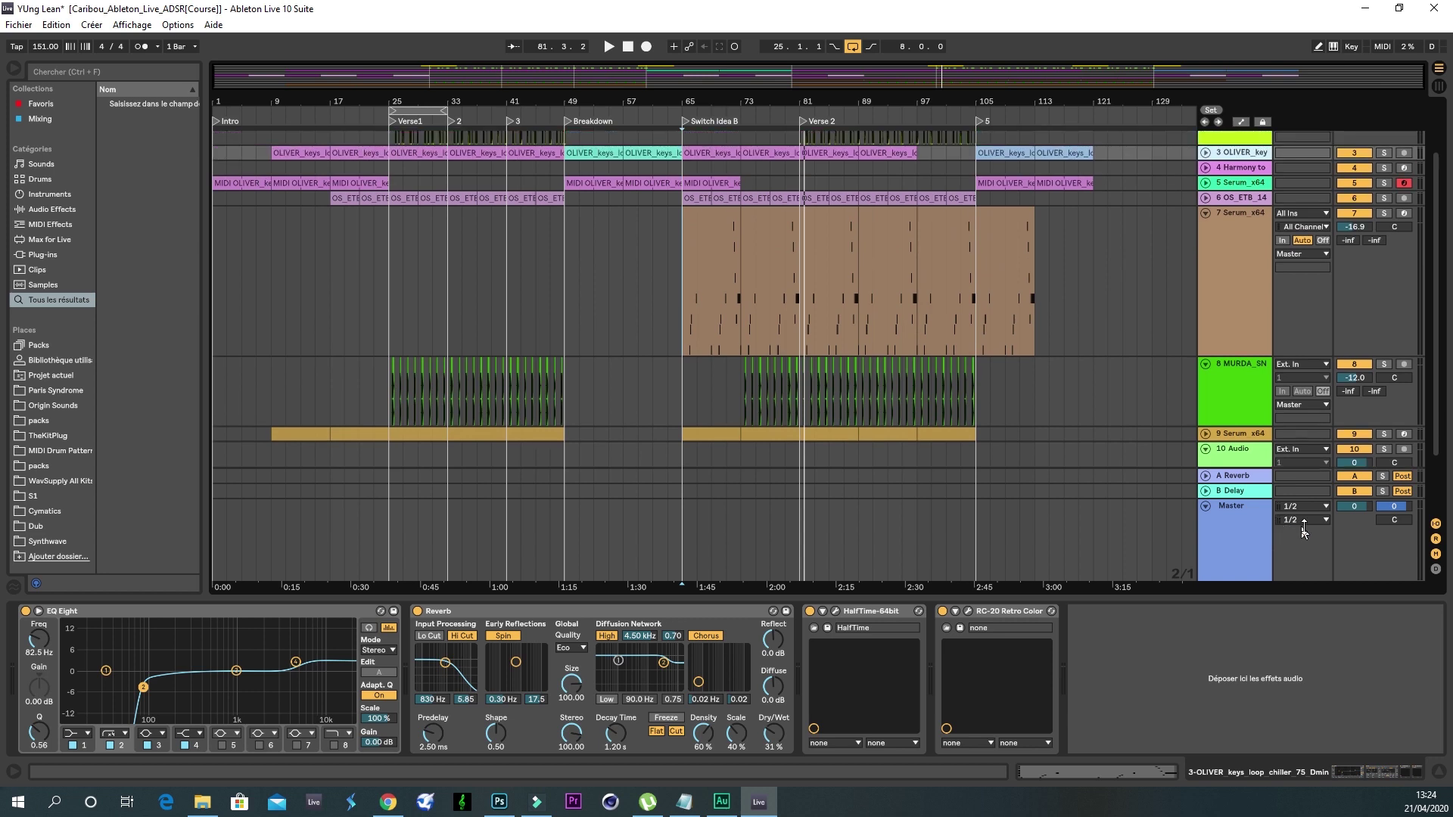
{"action": "left_click", "coordinate": [1205, 364]}
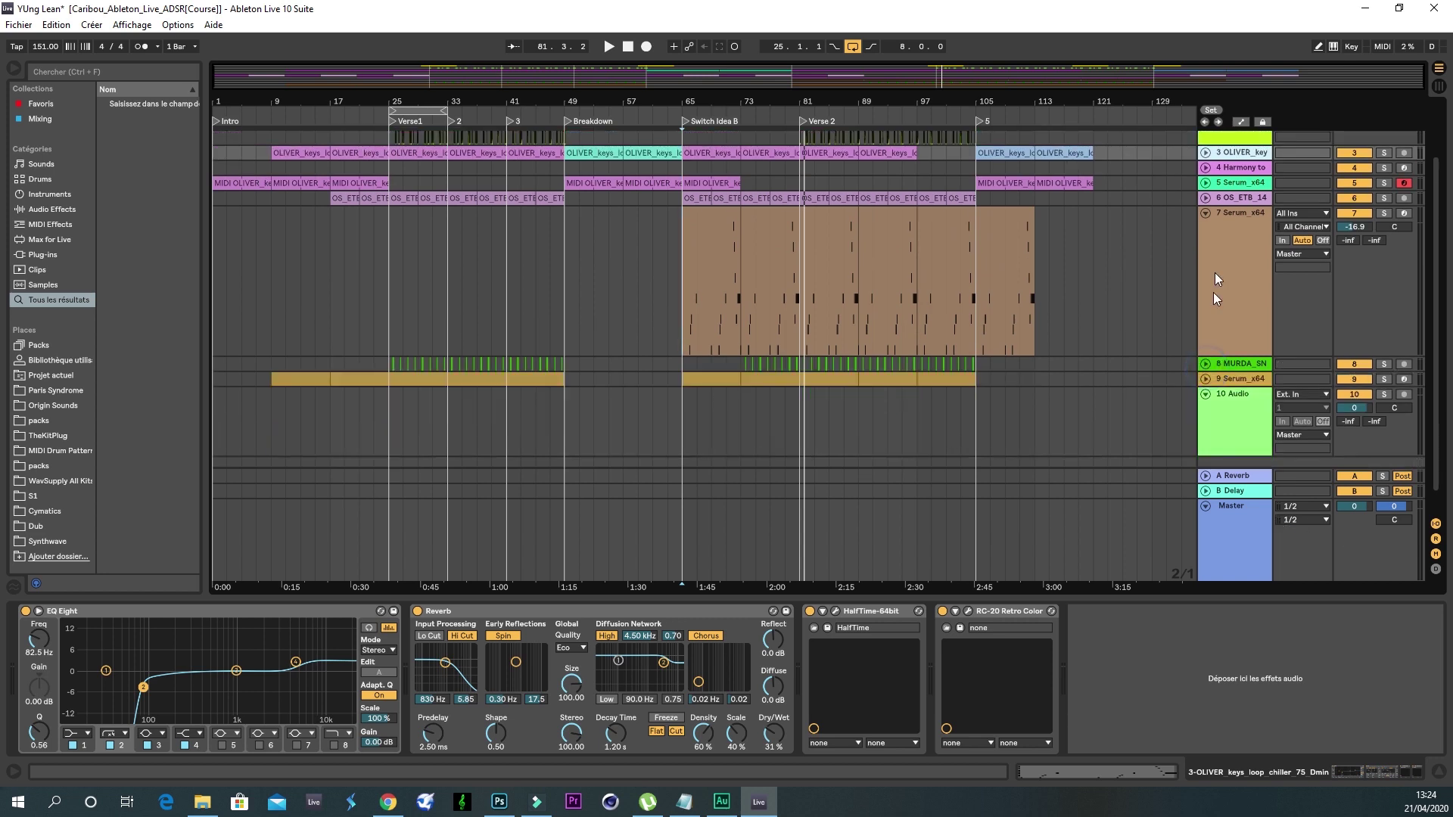
{"action": "left_click", "coordinate": [1205, 215]}
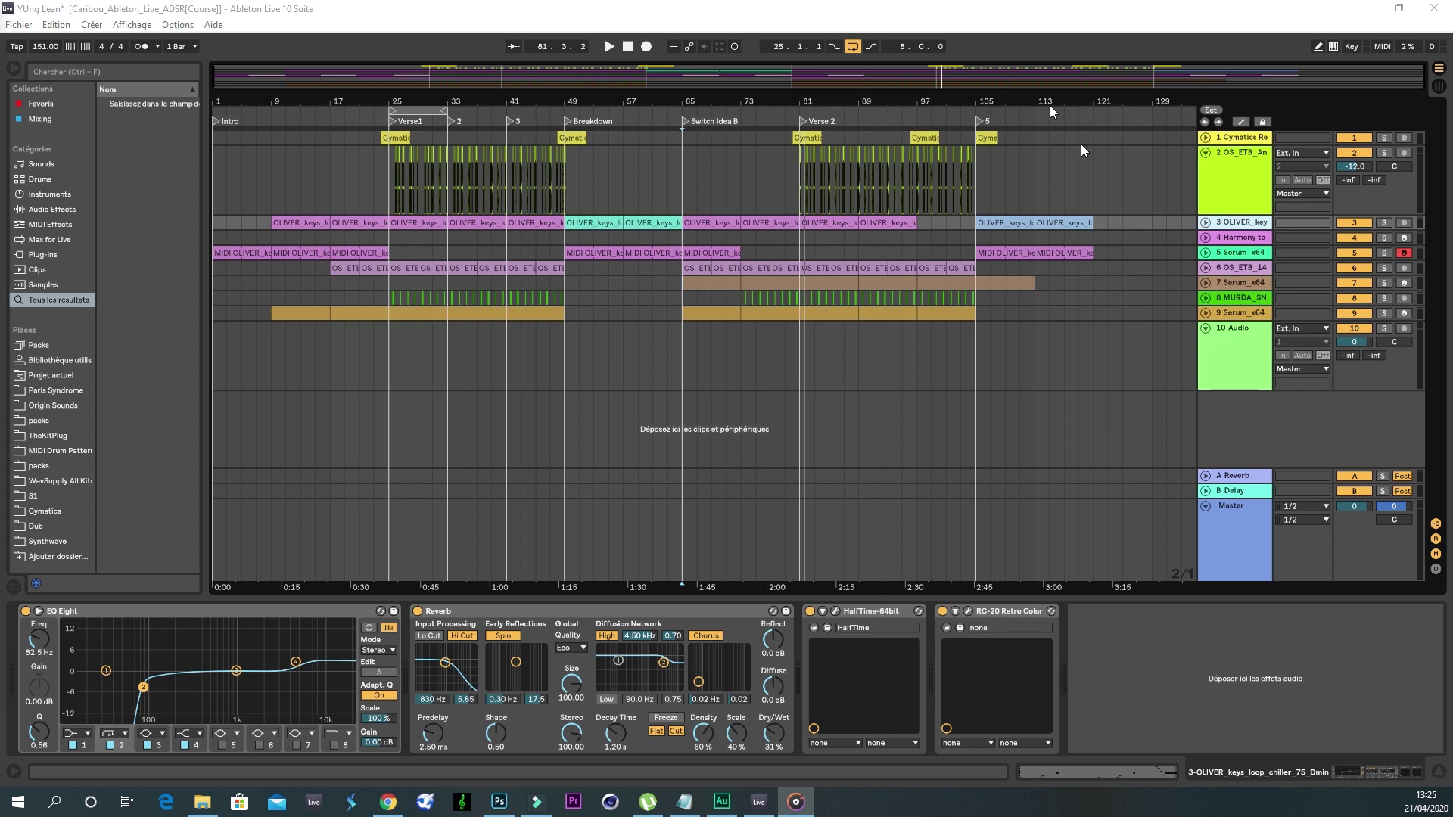
Step: Switch to Groove Musique, listen to Oswald_Beat_Demo with the volume at 44, and return to Ableton Live
{"action": "key", "text": "alt+Tab"}
{"action": "double_click", "coordinate": [678, 345]}
{"action": "mouse_move", "coordinate": [668, 454]}
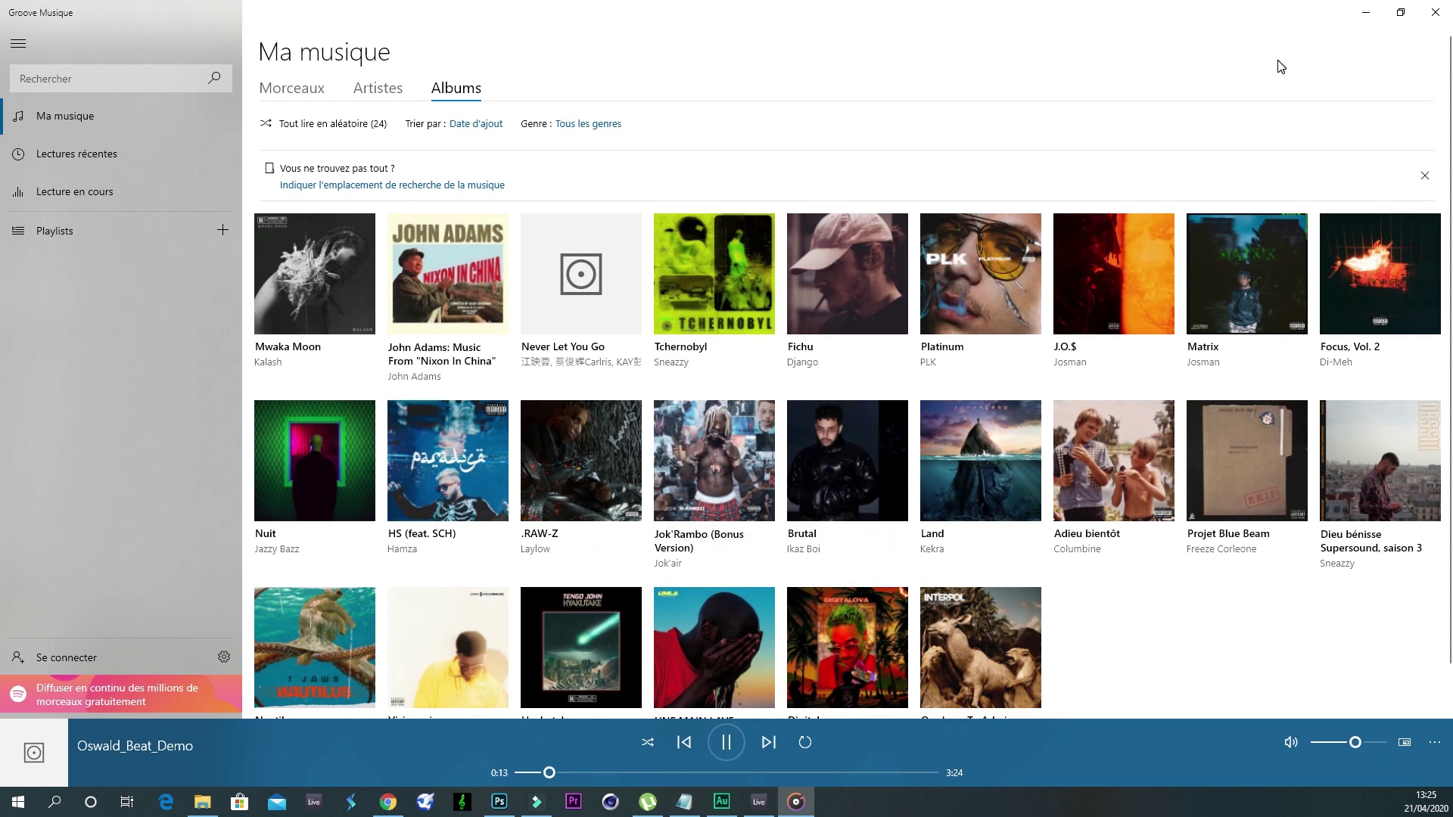
{"action": "left_click_drag", "start_coordinate": [1354, 744], "coordinate": [1351, 750]}
{"action": "left_click_drag", "start_coordinate": [1345, 741], "coordinate": [1345, 740]}
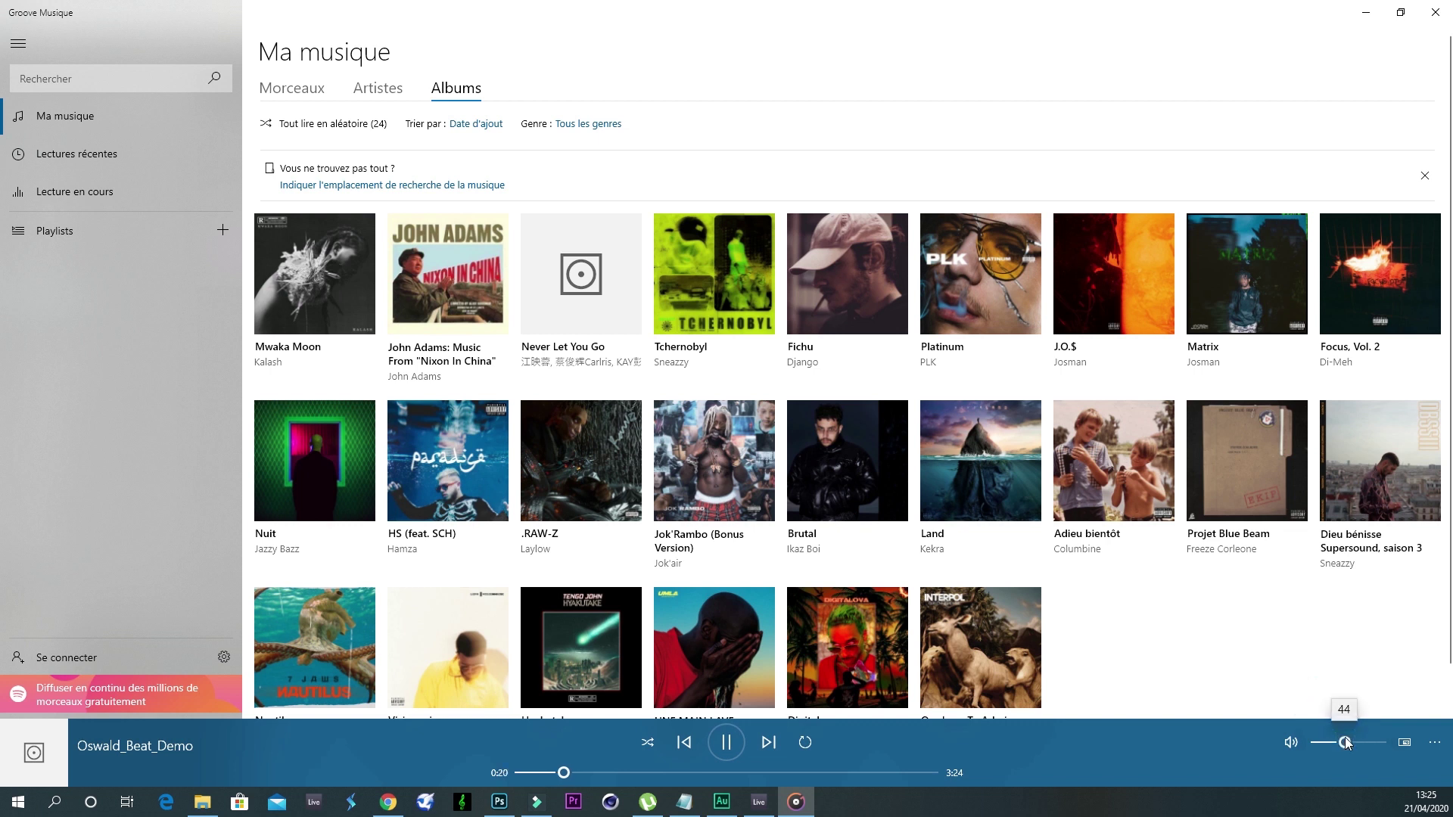
{"action": "left_click", "coordinate": [1366, 12]}
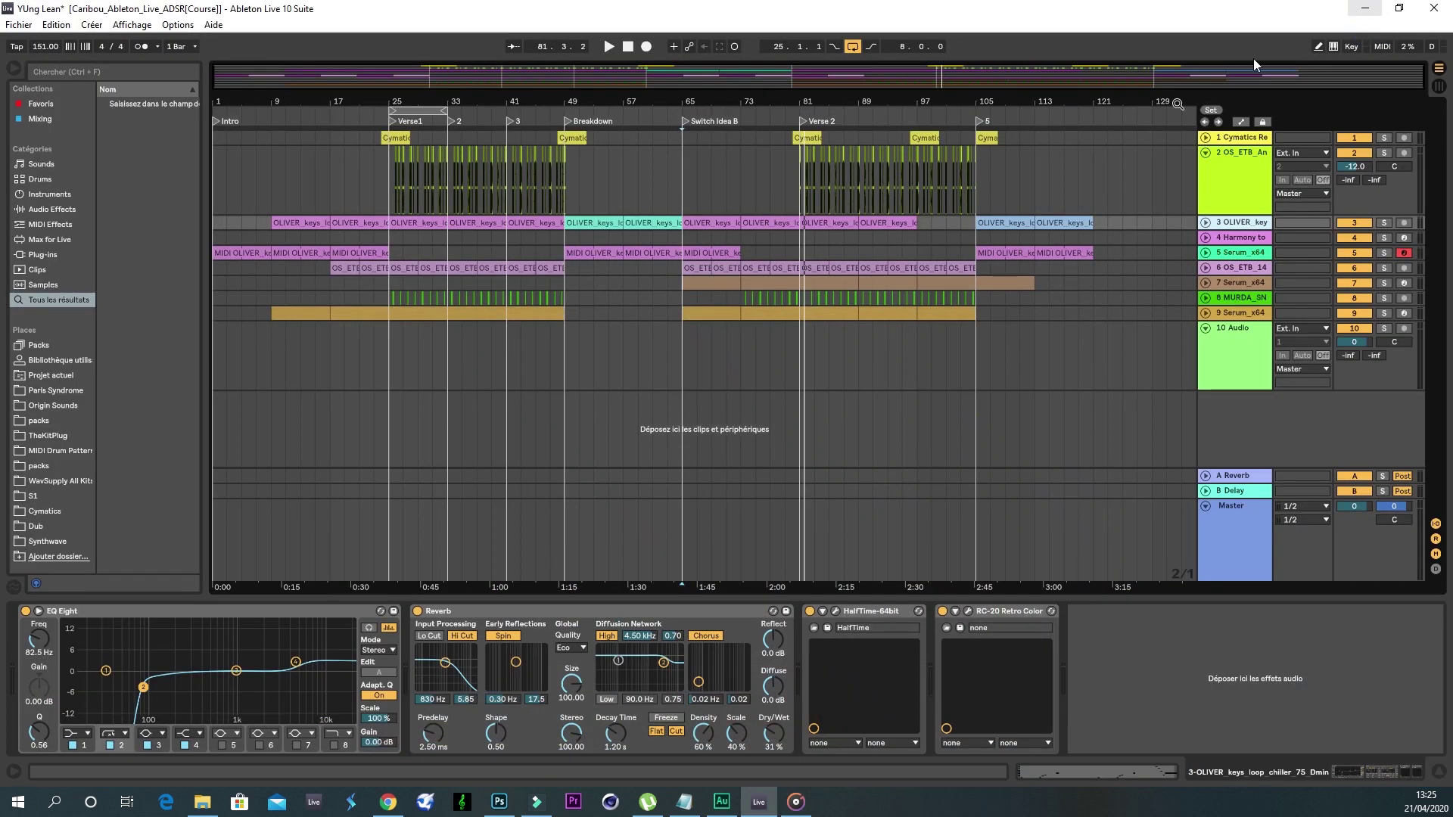
Step: Unfold the OLIVER keys track and the Cymatics track 1 to show their waveforms
{"action": "left_click", "coordinate": [1204, 221]}
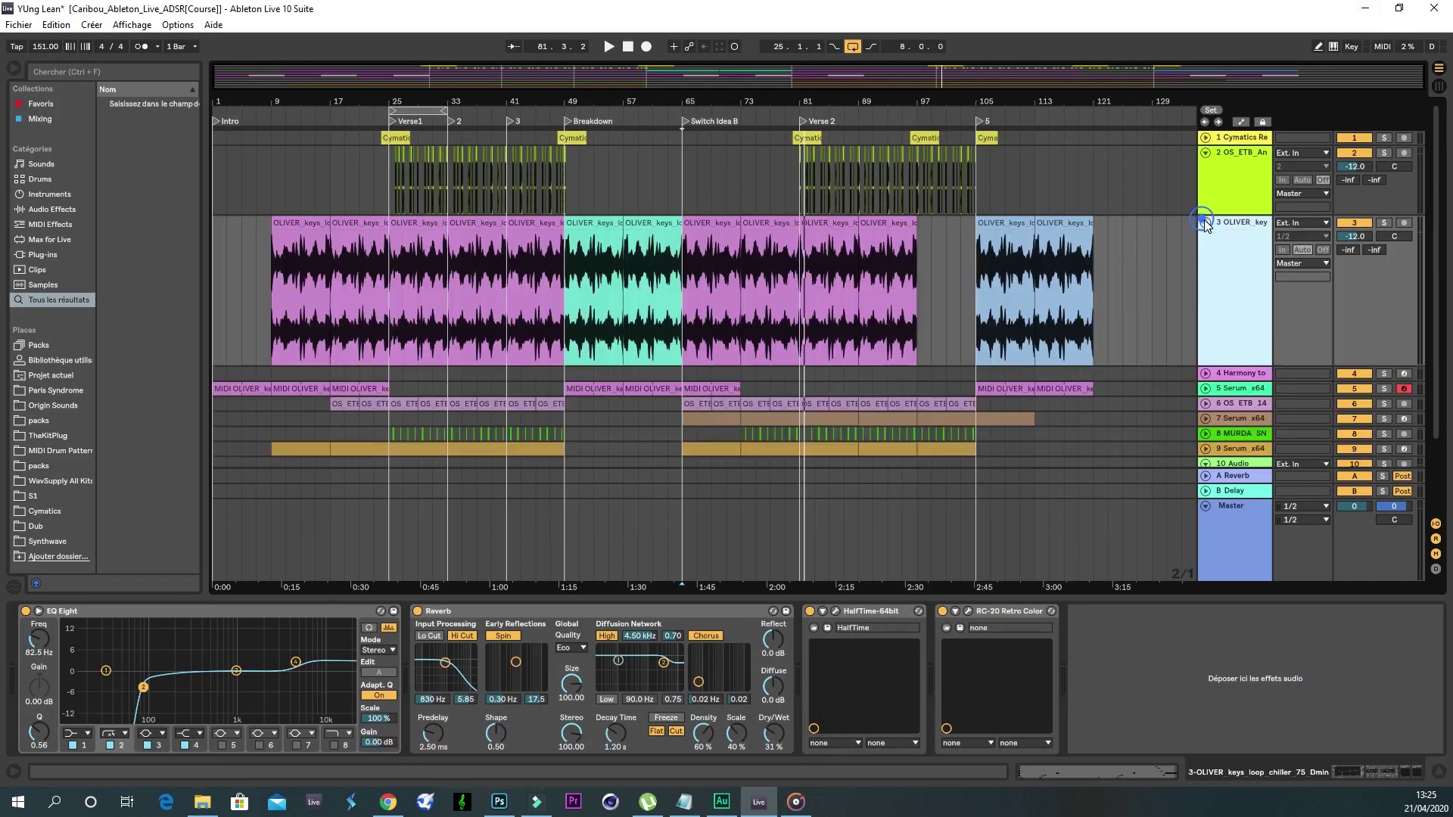
{"action": "left_click", "coordinate": [1206, 138]}
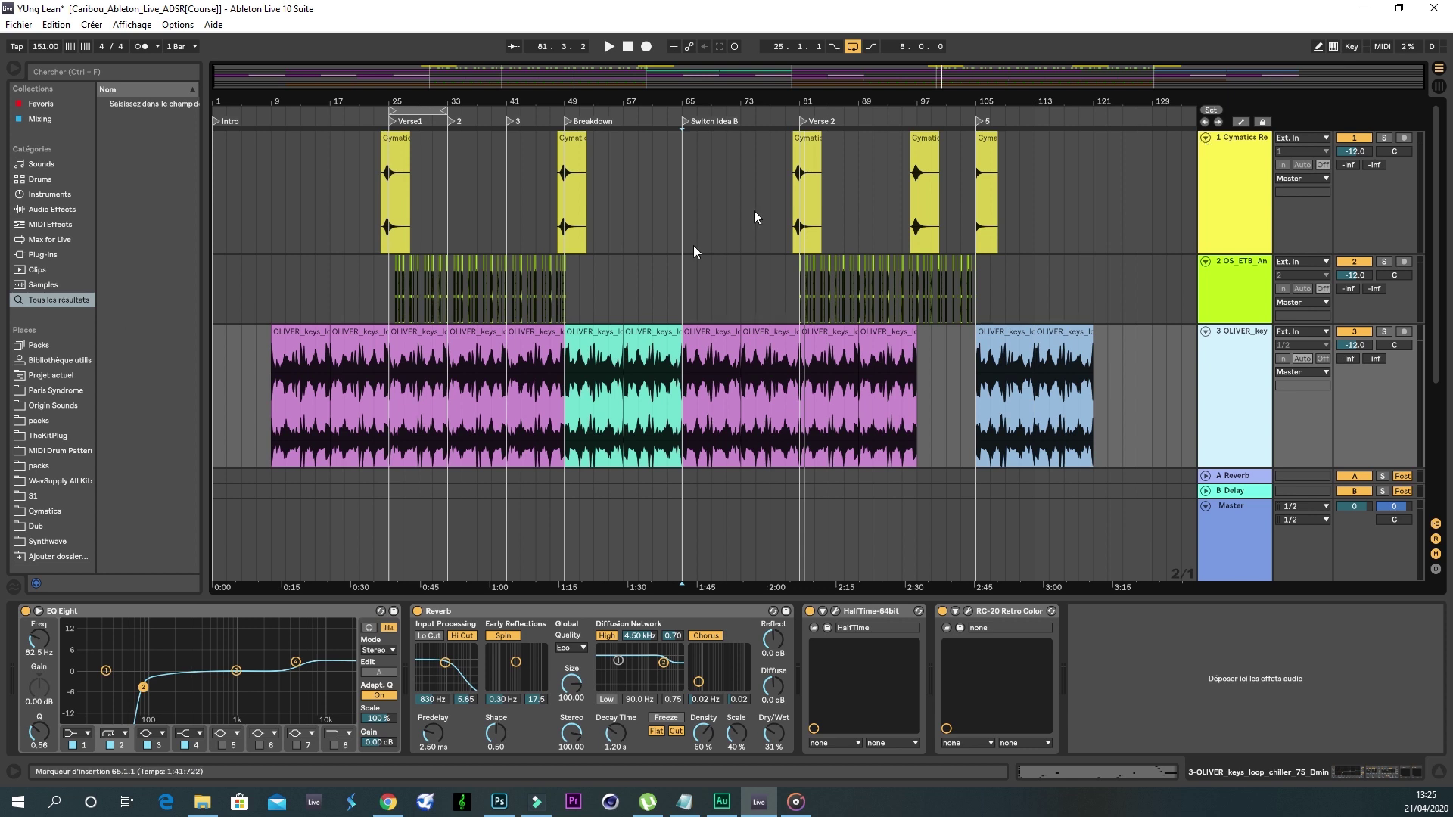
{"action": "left_click", "coordinate": [1321, 802]}
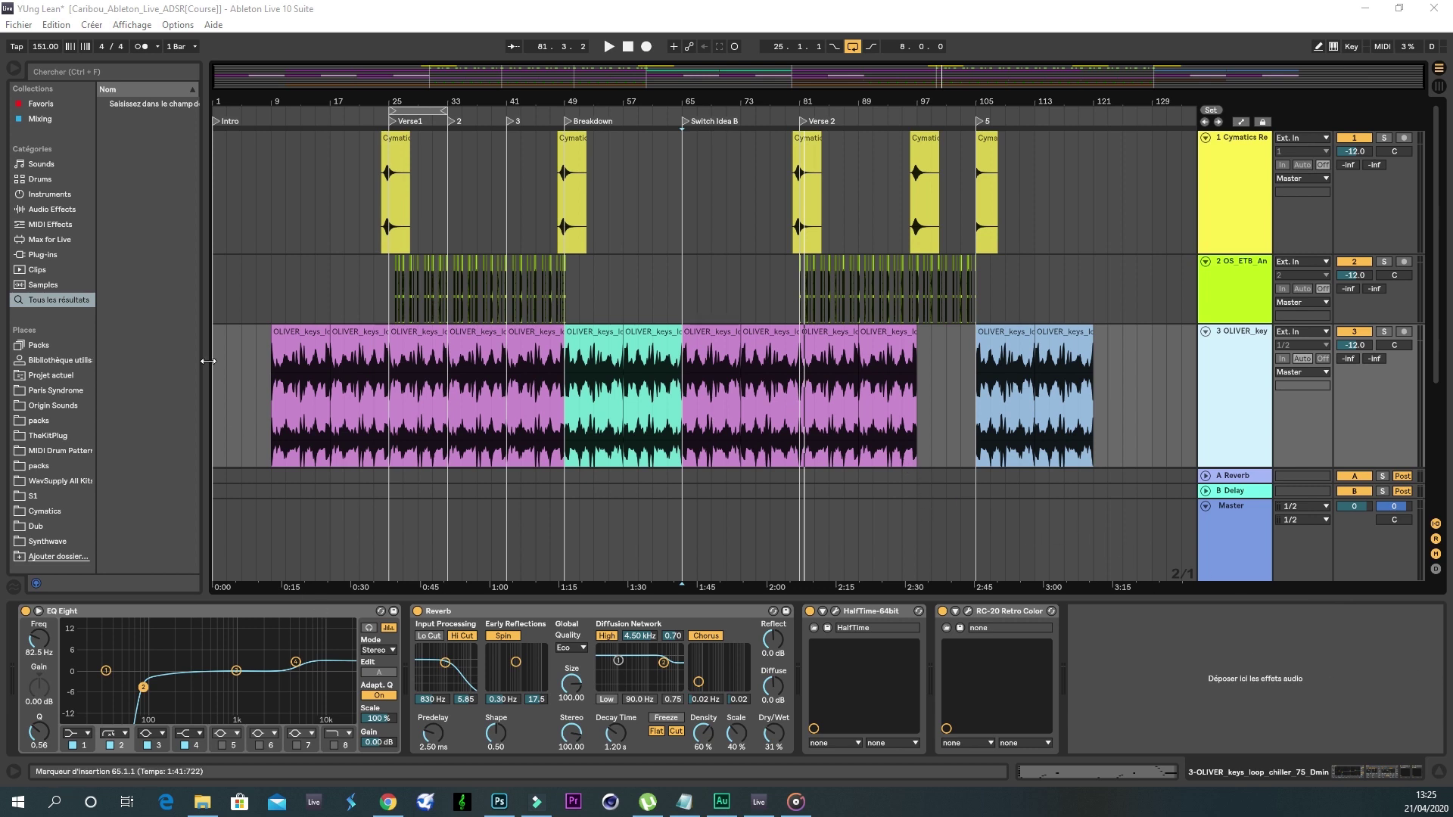
Step: Open the recent set Trap Beat_Belgium.als, discarding the unsaved changes to YUng Lean
{"action": "left_click", "coordinate": [18, 28]}
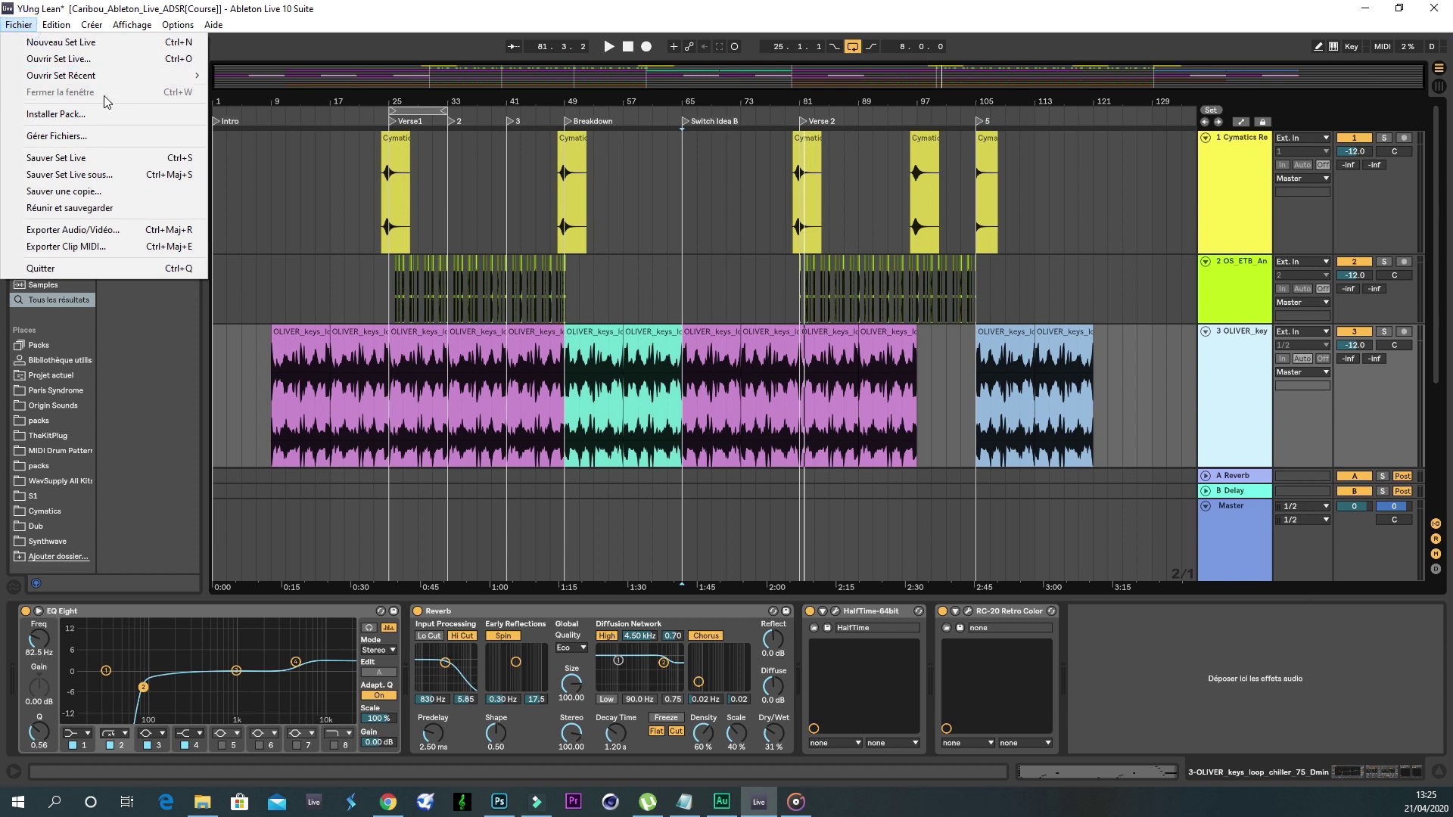
{"action": "mouse_move", "coordinate": [117, 80]}
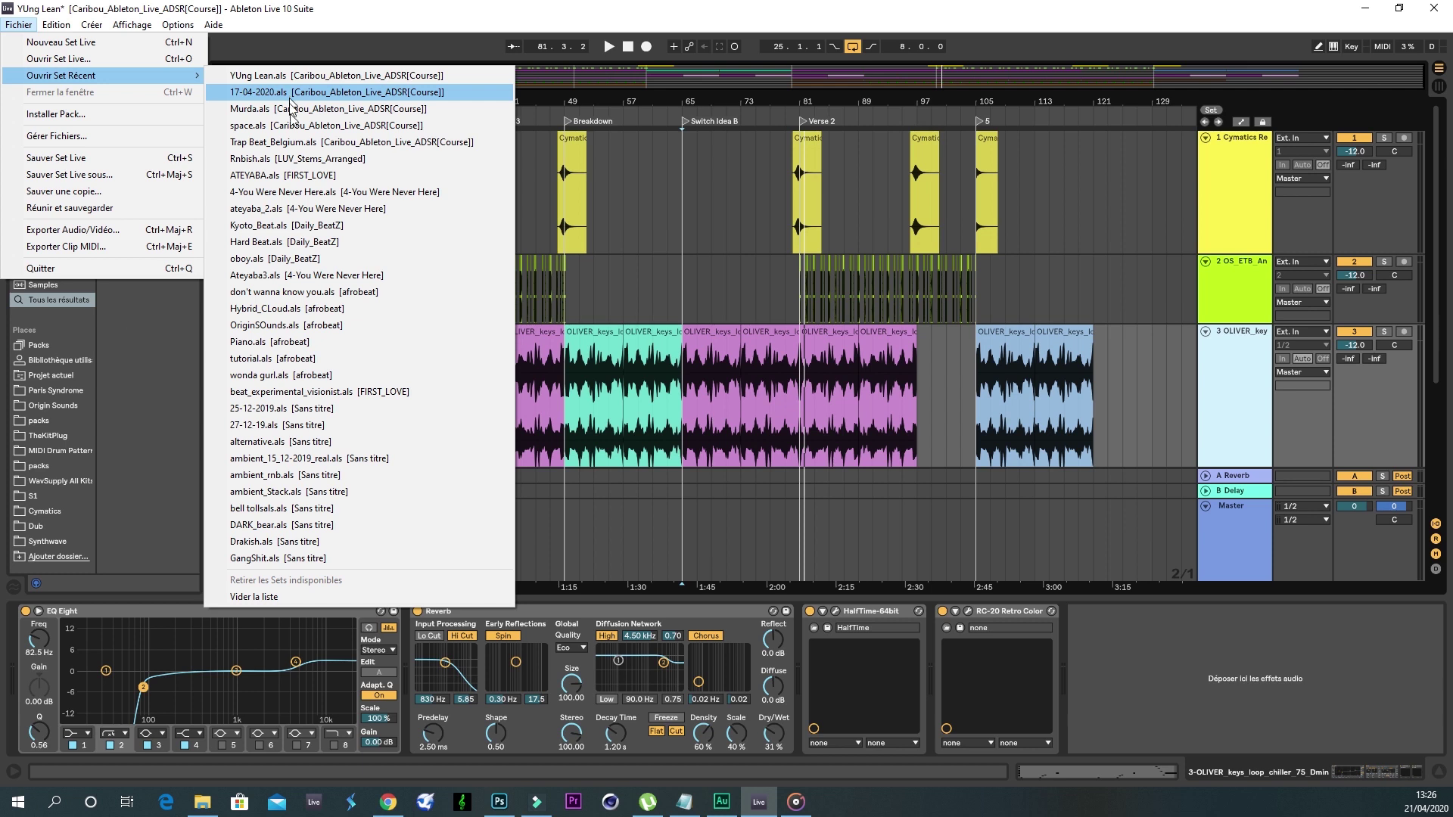
{"action": "left_click", "coordinate": [287, 142]}
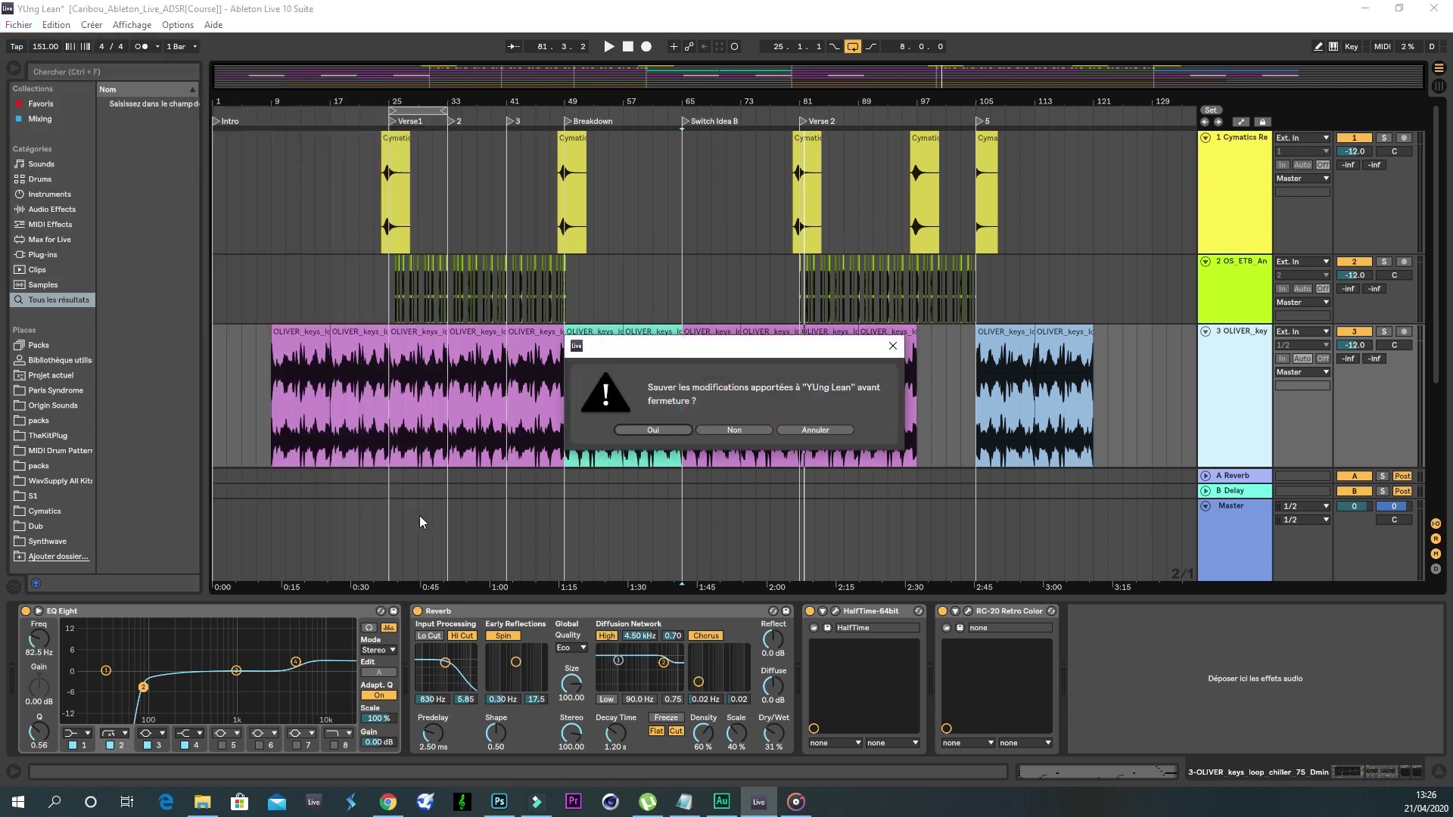
{"action": "left_click", "coordinate": [734, 430]}
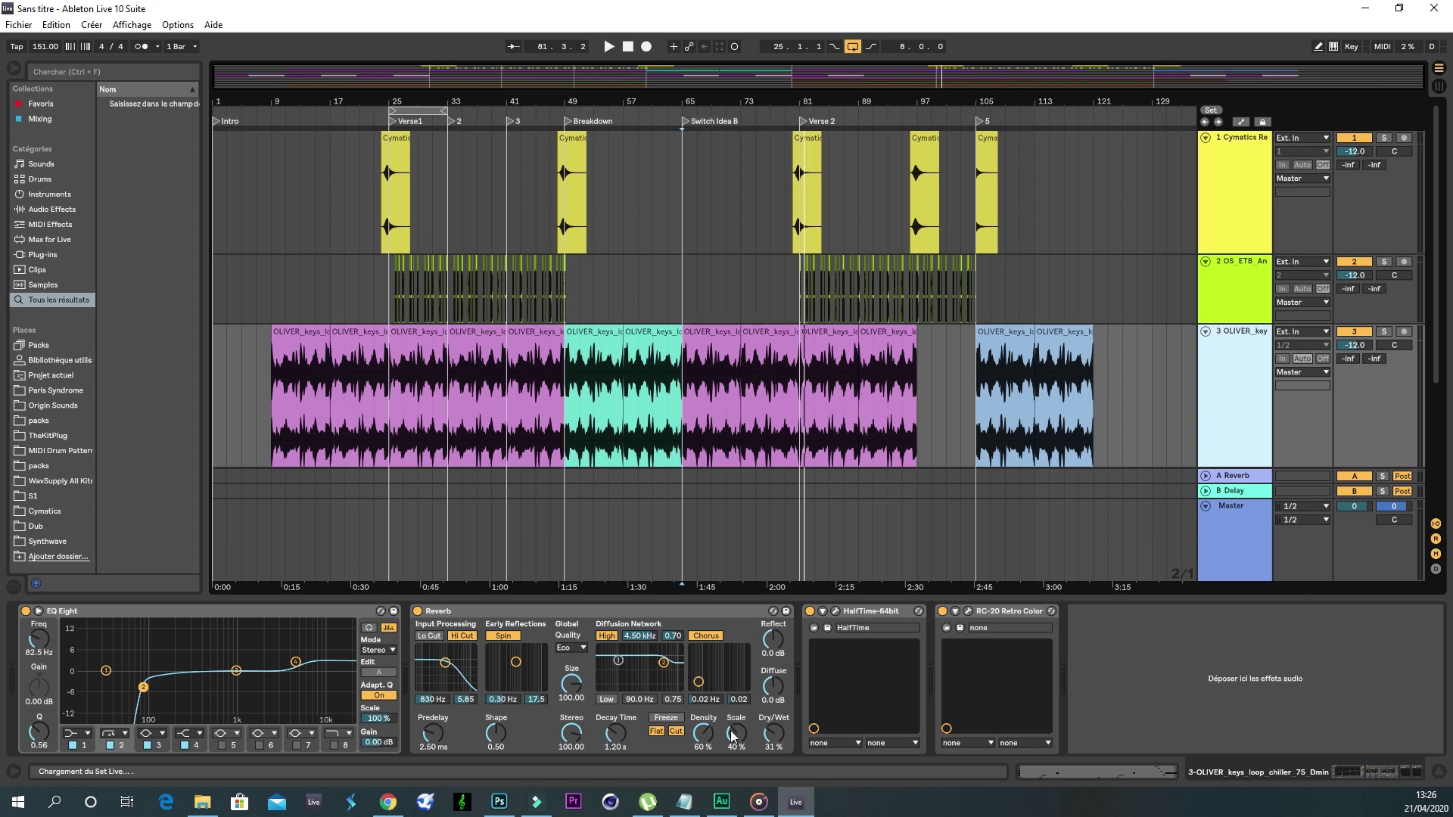
Step: Switch to Groove Musique, resume Oswald_Beat_Demo while the set loads, and return to Ableton Live
{"action": "mouse_move", "coordinate": [747, 807]}
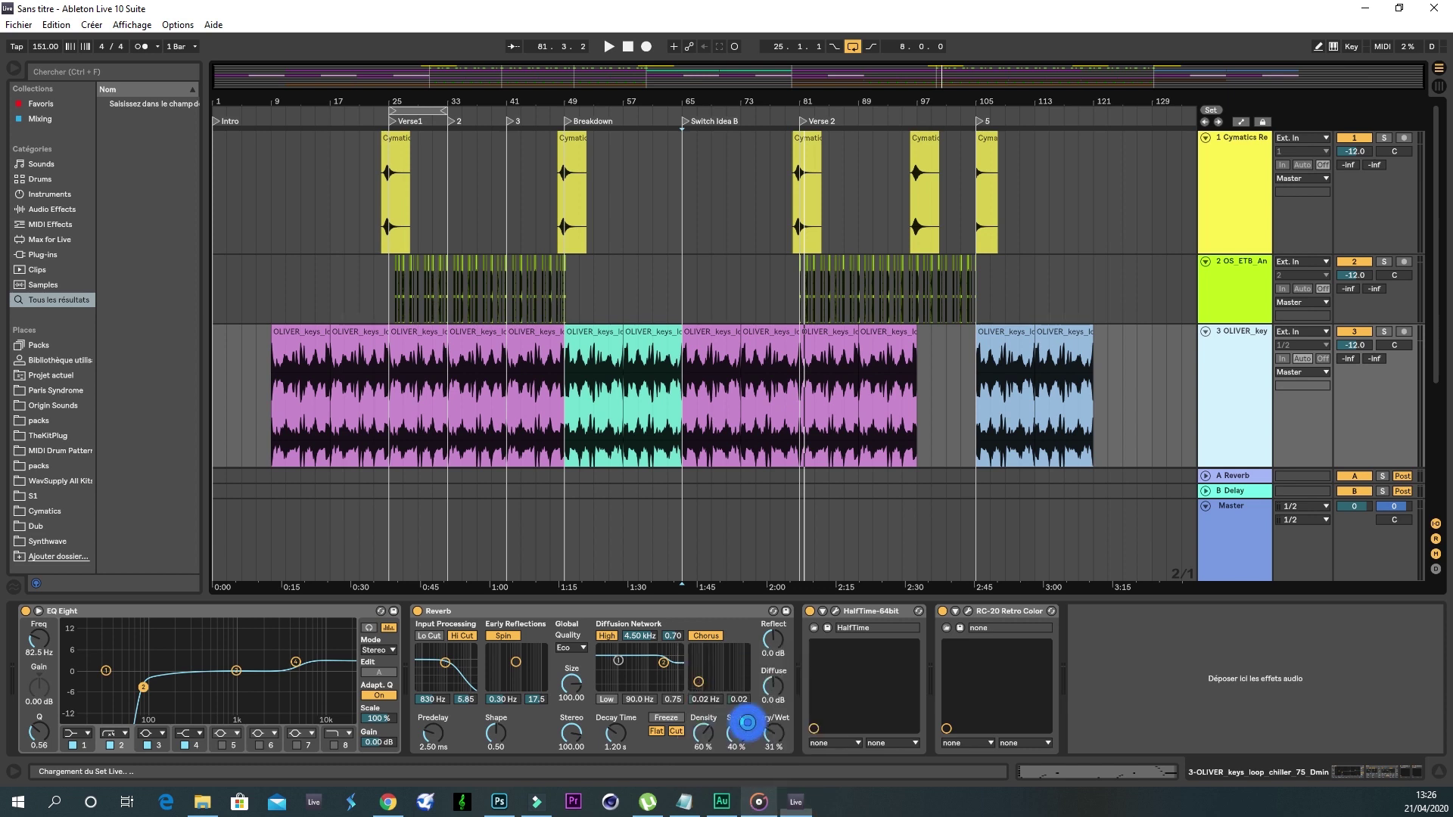
{"action": "left_click", "coordinate": [751, 723]}
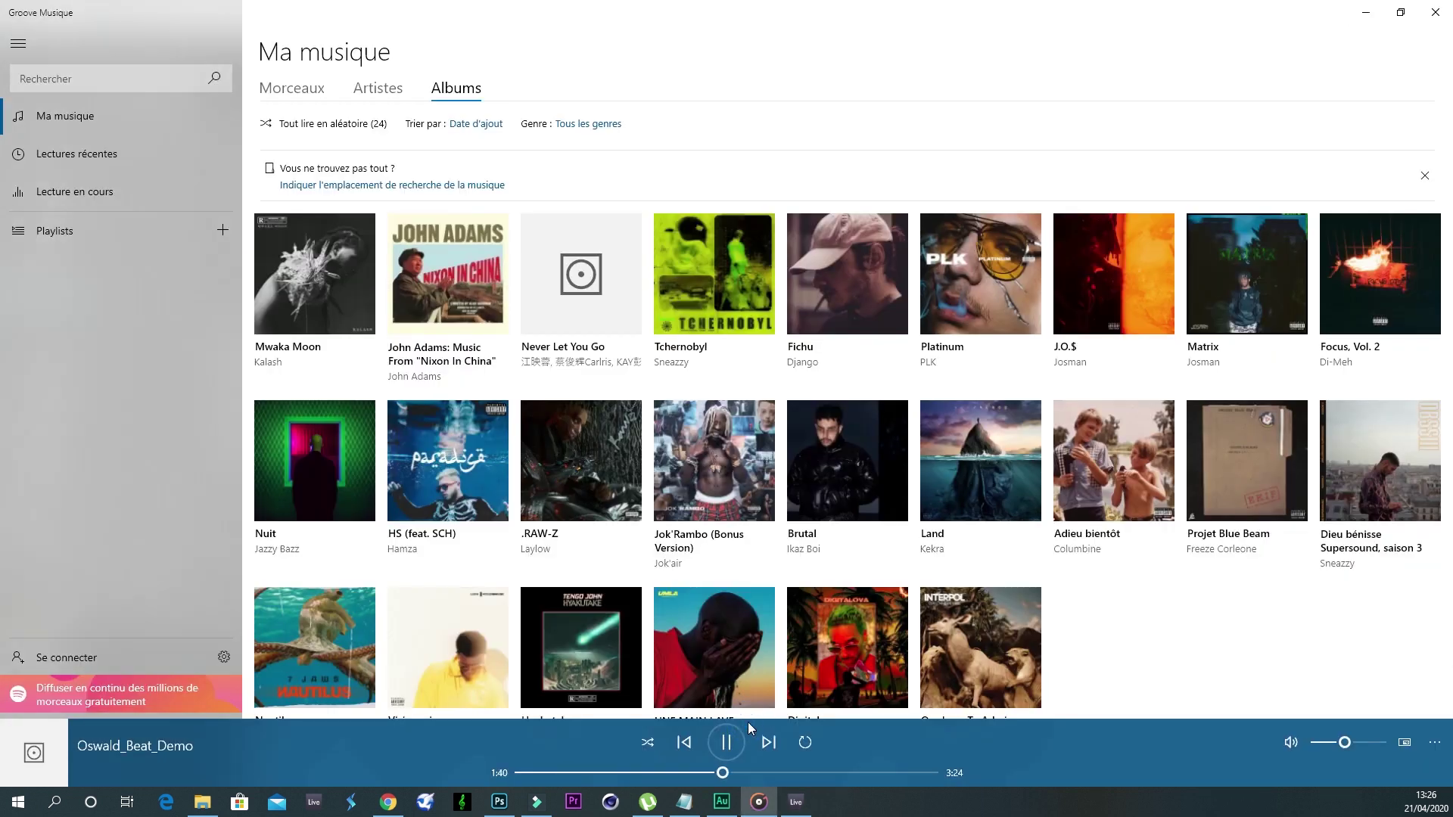
{"action": "left_click", "coordinate": [1373, 21]}
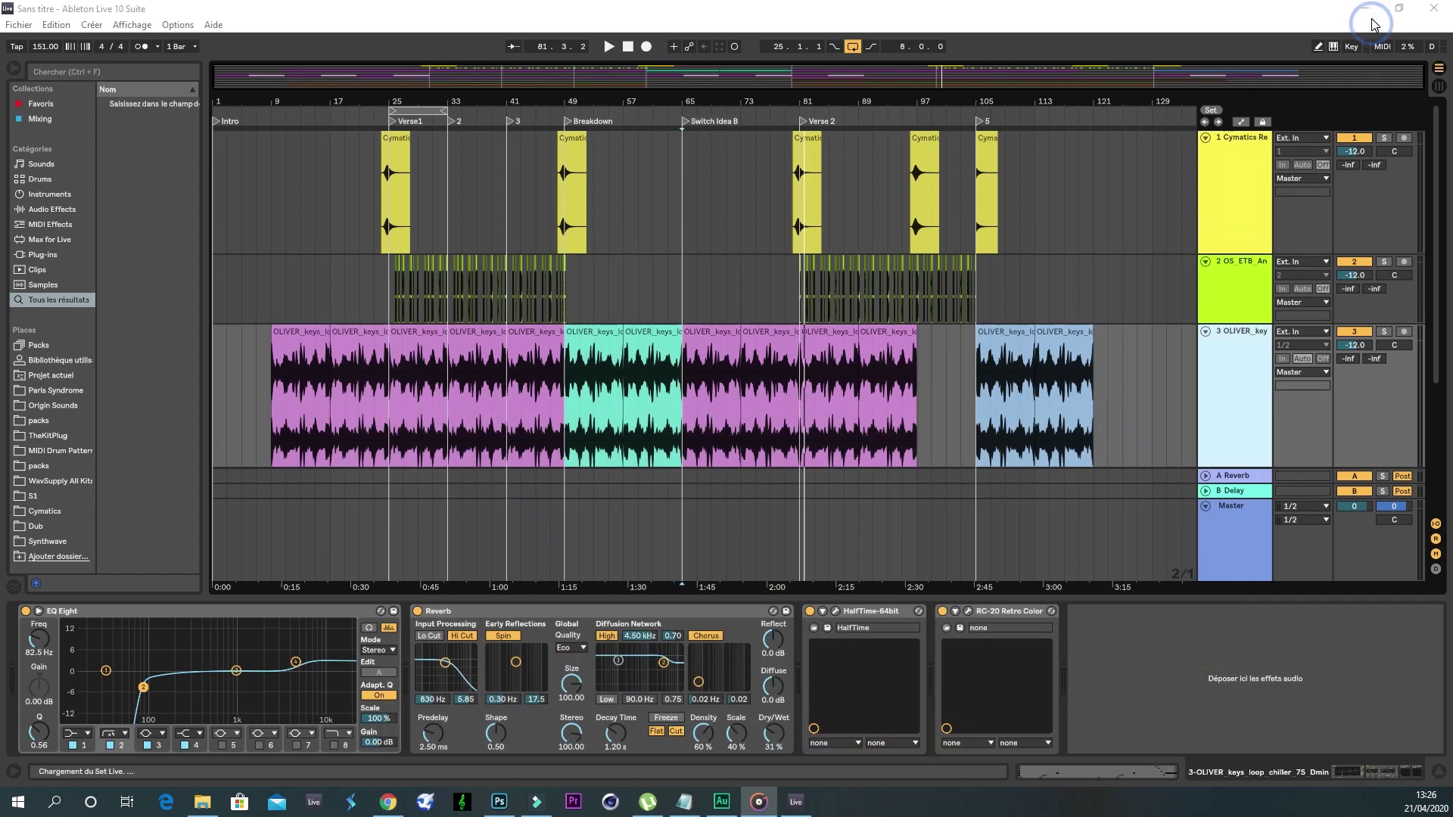
{"action": "left_click", "coordinate": [1015, 290]}
{"action": "left_click", "coordinate": [1012, 284]}
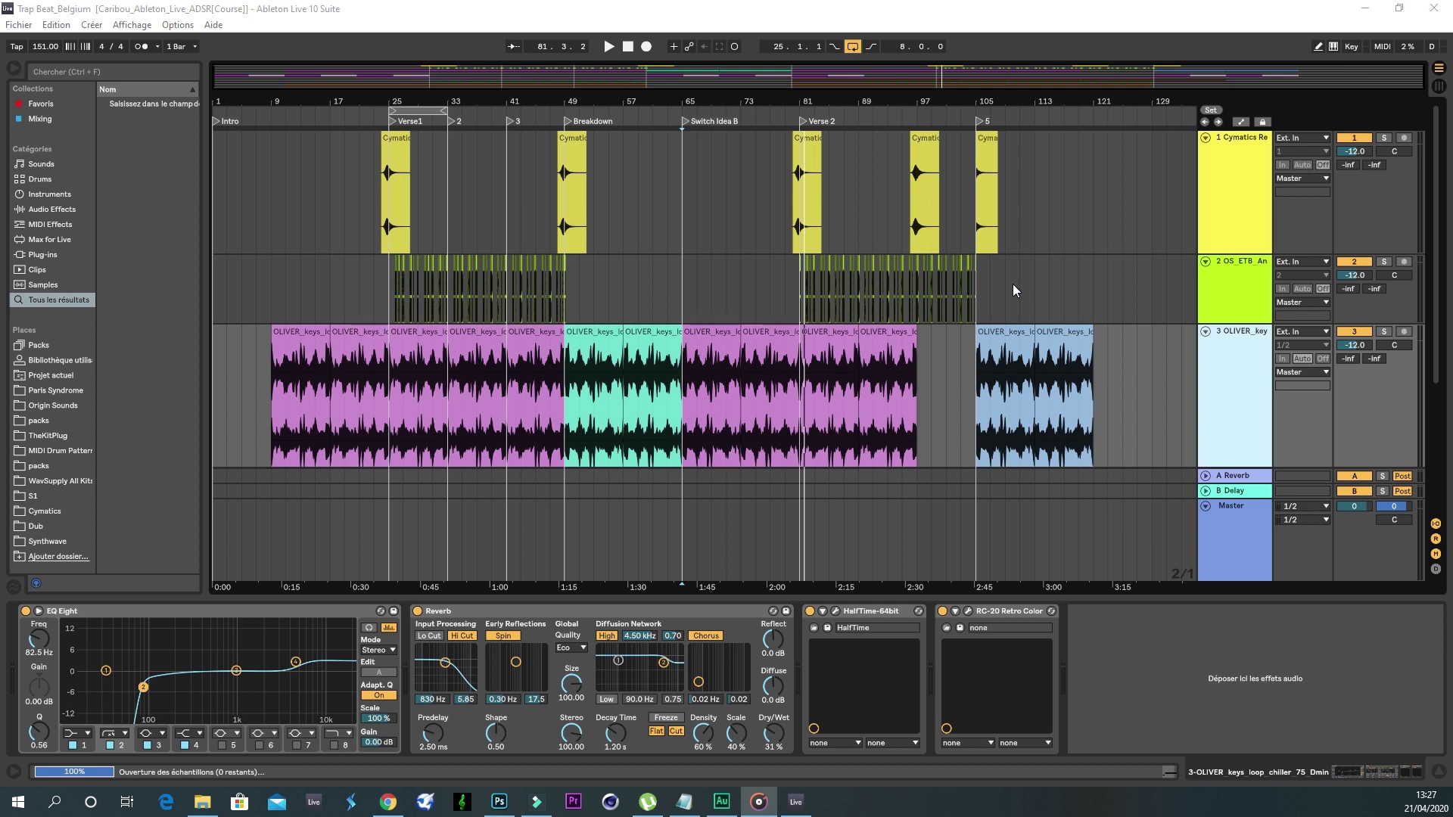
{"action": "left_click", "coordinate": [1012, 284]}
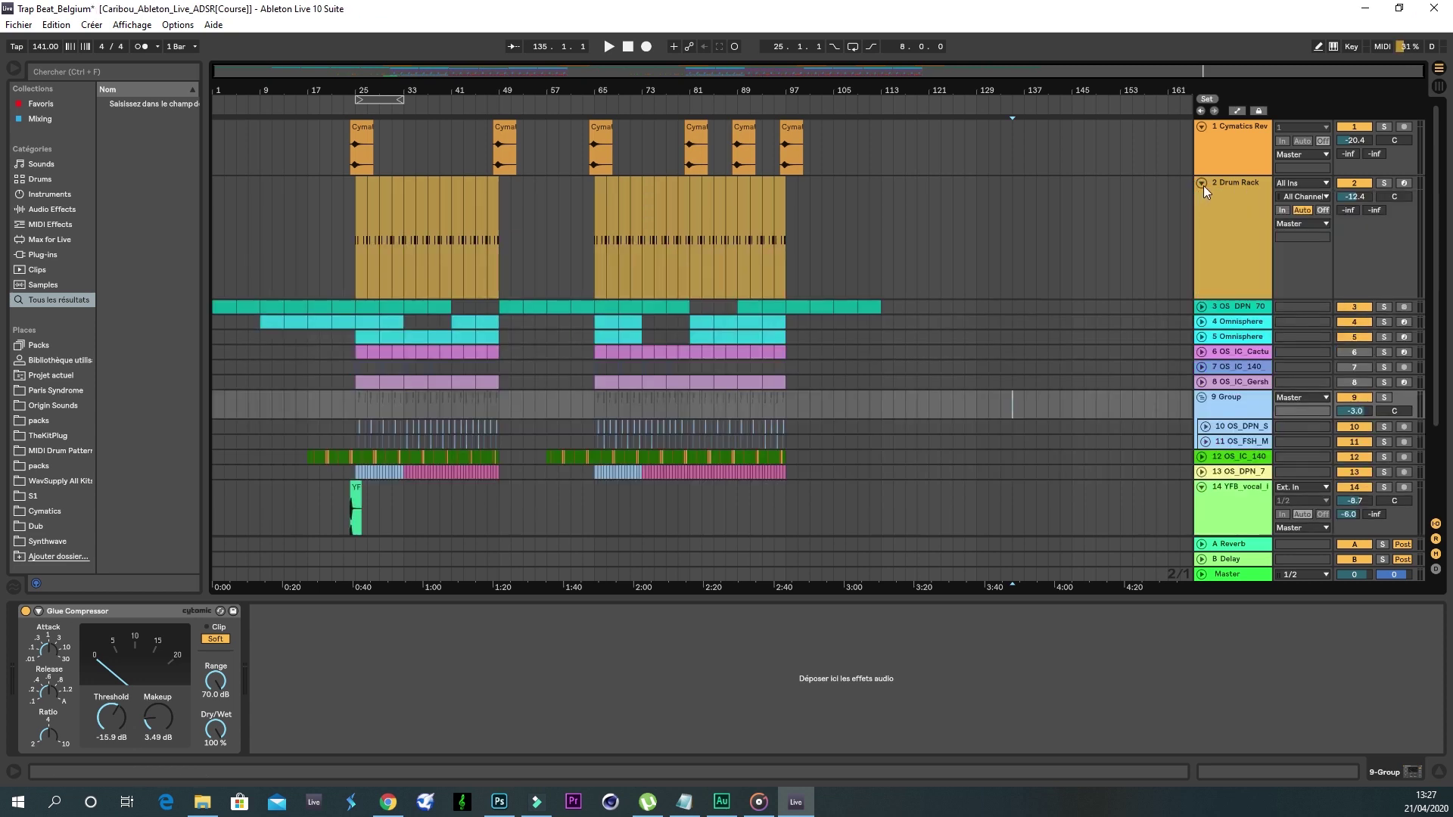
Step: Fold the Drum Rack track and unfold Omnisphere track 4 to show its MIDI clips
{"action": "left_click", "coordinate": [1202, 183]}
{"action": "left_click", "coordinate": [1201, 242]}
{"action": "left_click", "coordinate": [1201, 243]}
{"action": "left_click", "coordinate": [1202, 229]}
{"action": "left_click", "coordinate": [1203, 229]}
{"action": "left_click", "coordinate": [1206, 215]}
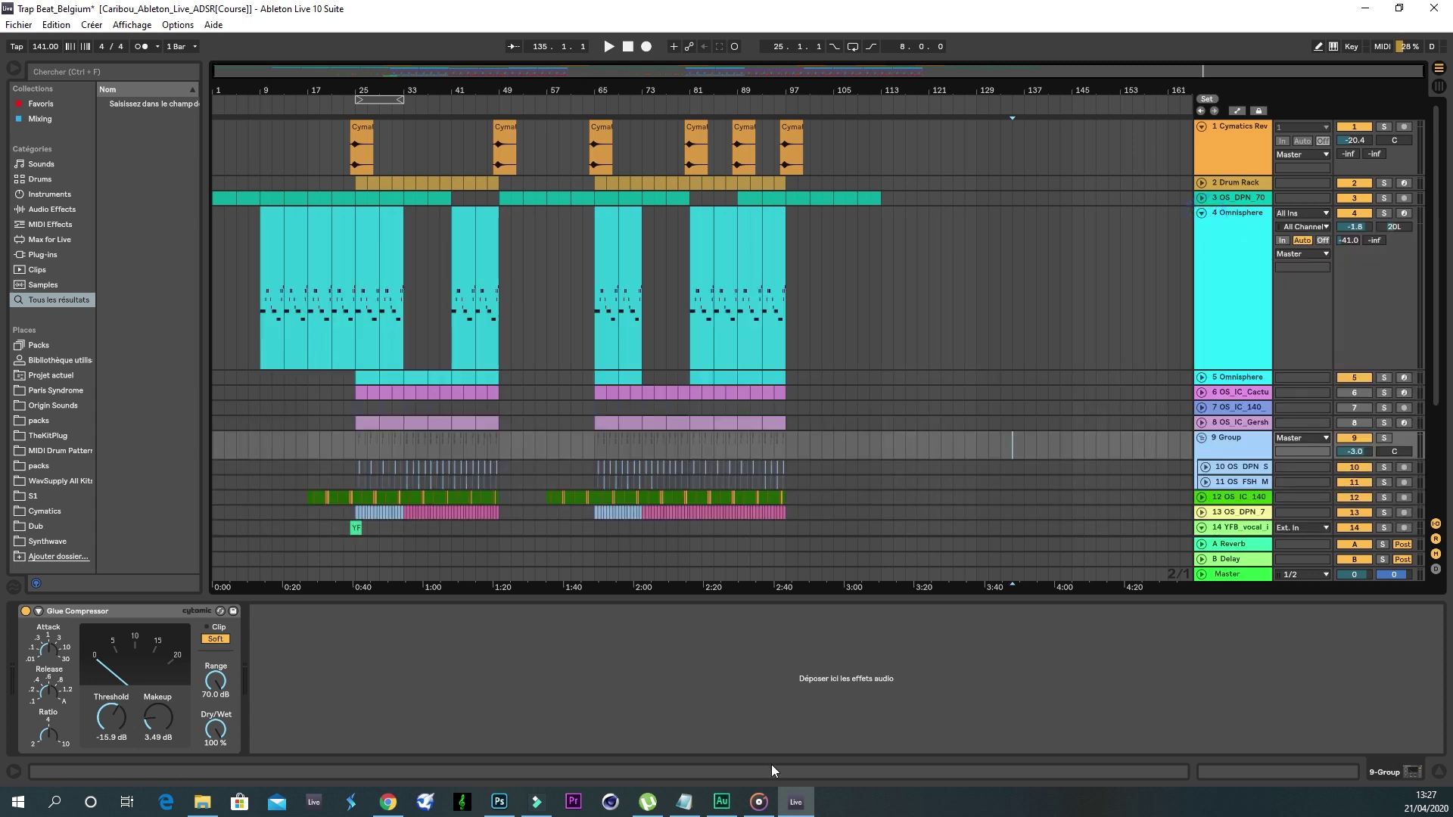
Step: Switch to Groove Musique, pause Oswald_Beat_Demo, and return to the Trap Beat_Belgium set in Ableton Live
{"action": "left_click", "coordinate": [759, 803]}
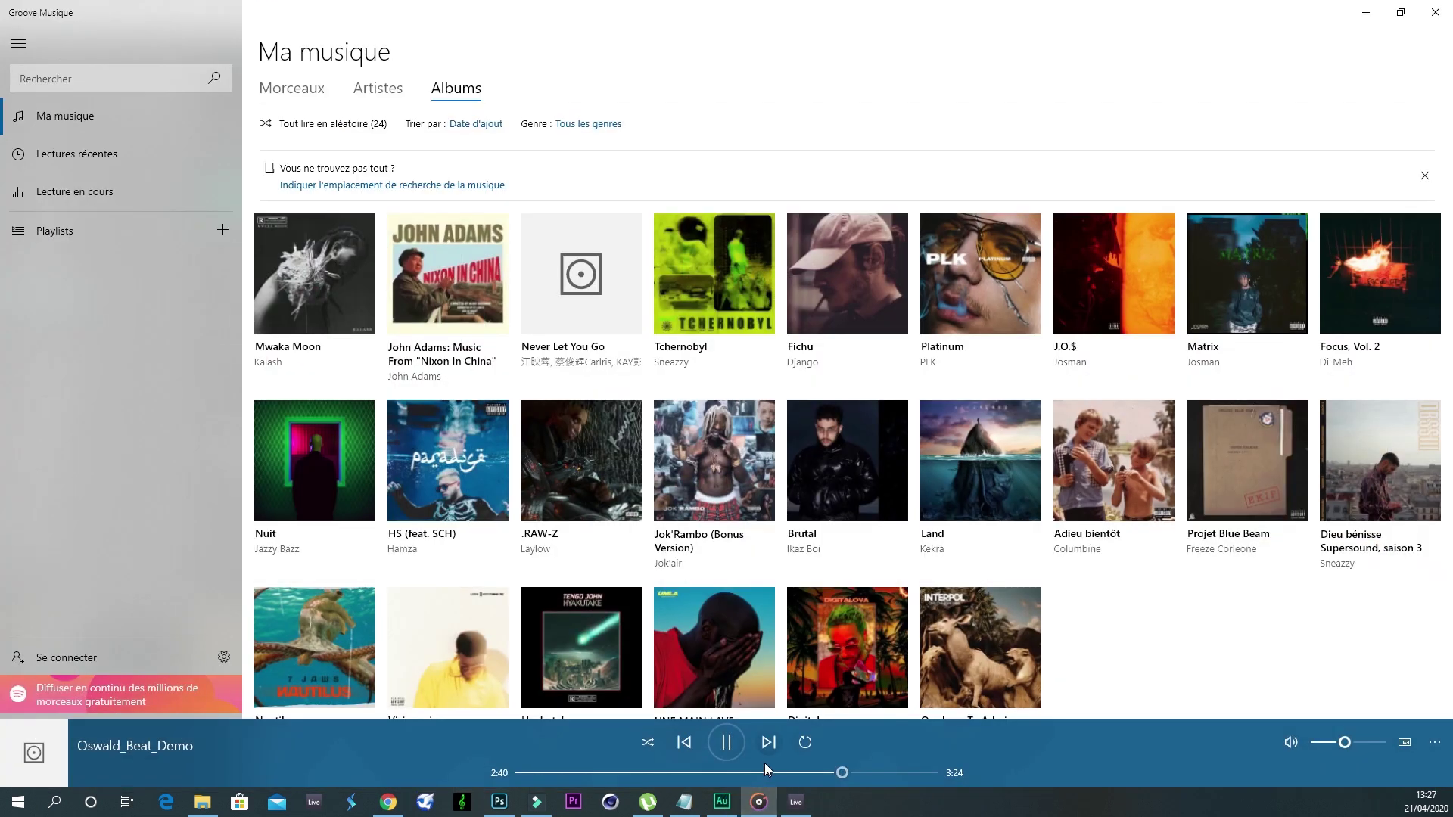
{"action": "left_click", "coordinate": [726, 743]}
{"action": "left_click", "coordinate": [1366, 12]}
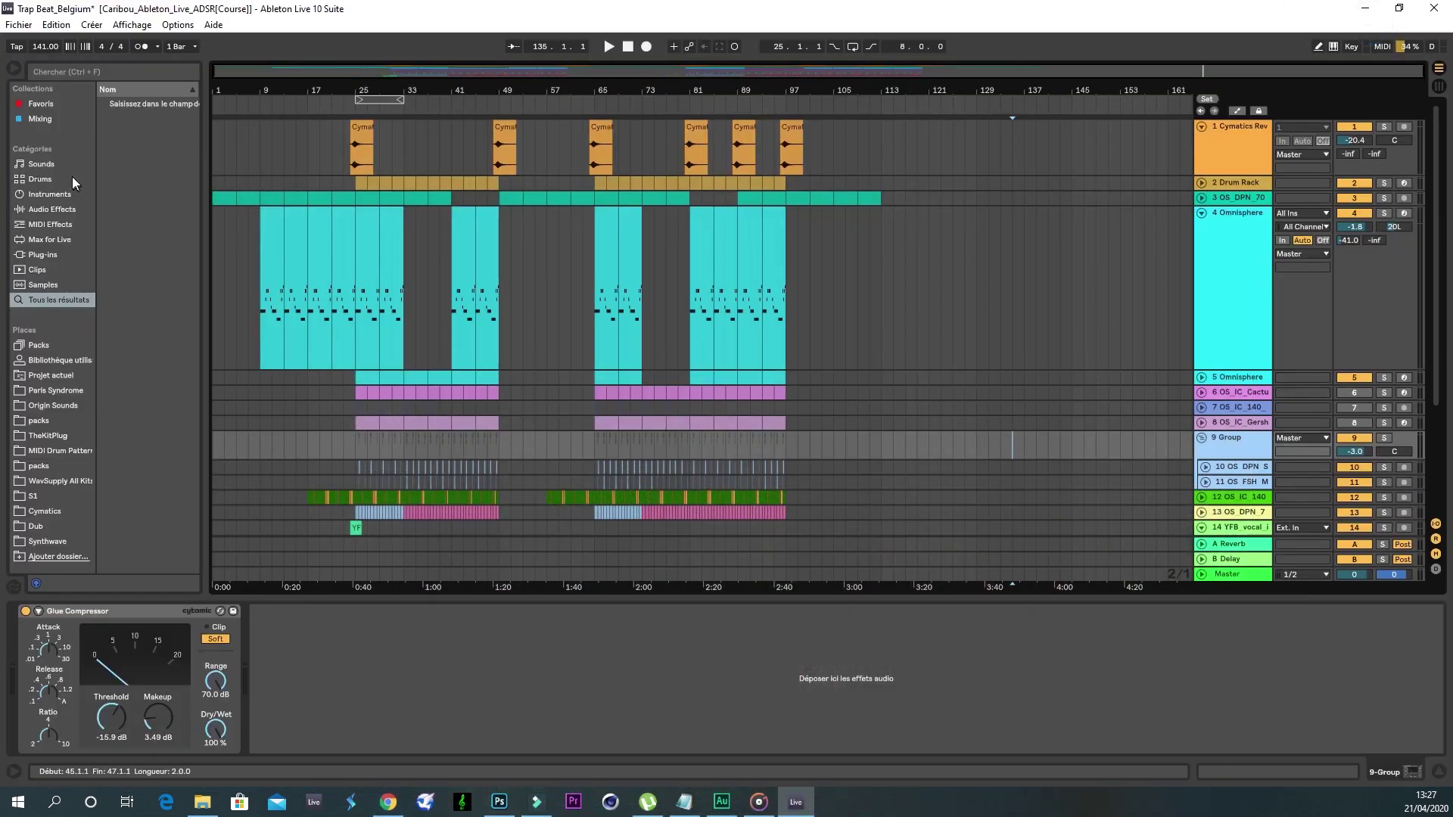
Step: Play the arrangement from just before bar 9 to hear the start of the Omnisphere melody, and stop playback
{"action": "left_click_drag", "start_coordinate": [329, 85], "coordinate": [450, 105]}
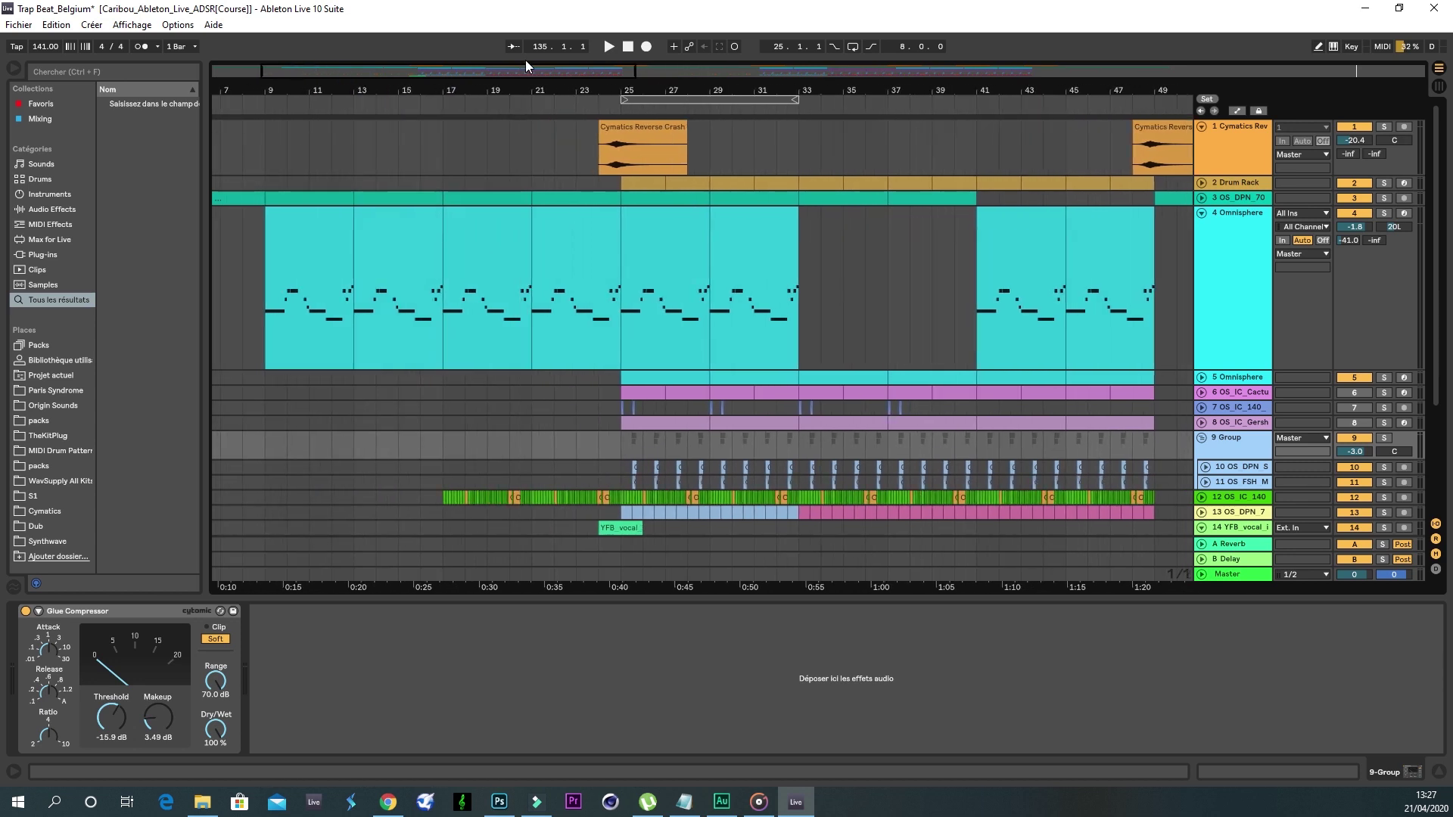
{"action": "left_click", "coordinate": [261, 98]}
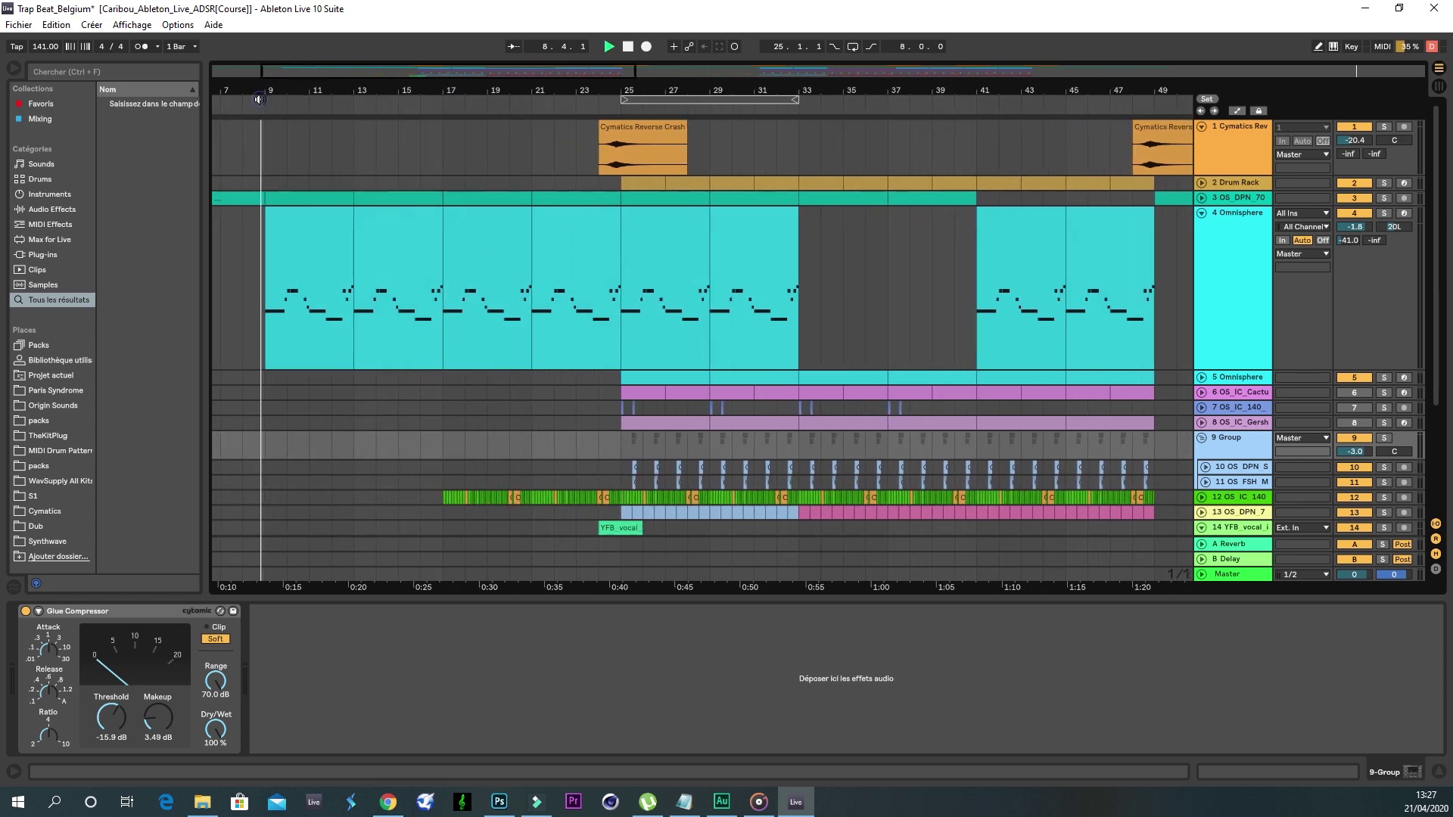
{"action": "key", "text": "space"}
{"action": "left_click_drag", "start_coordinate": [643, 87], "coordinate": [387, 90]}
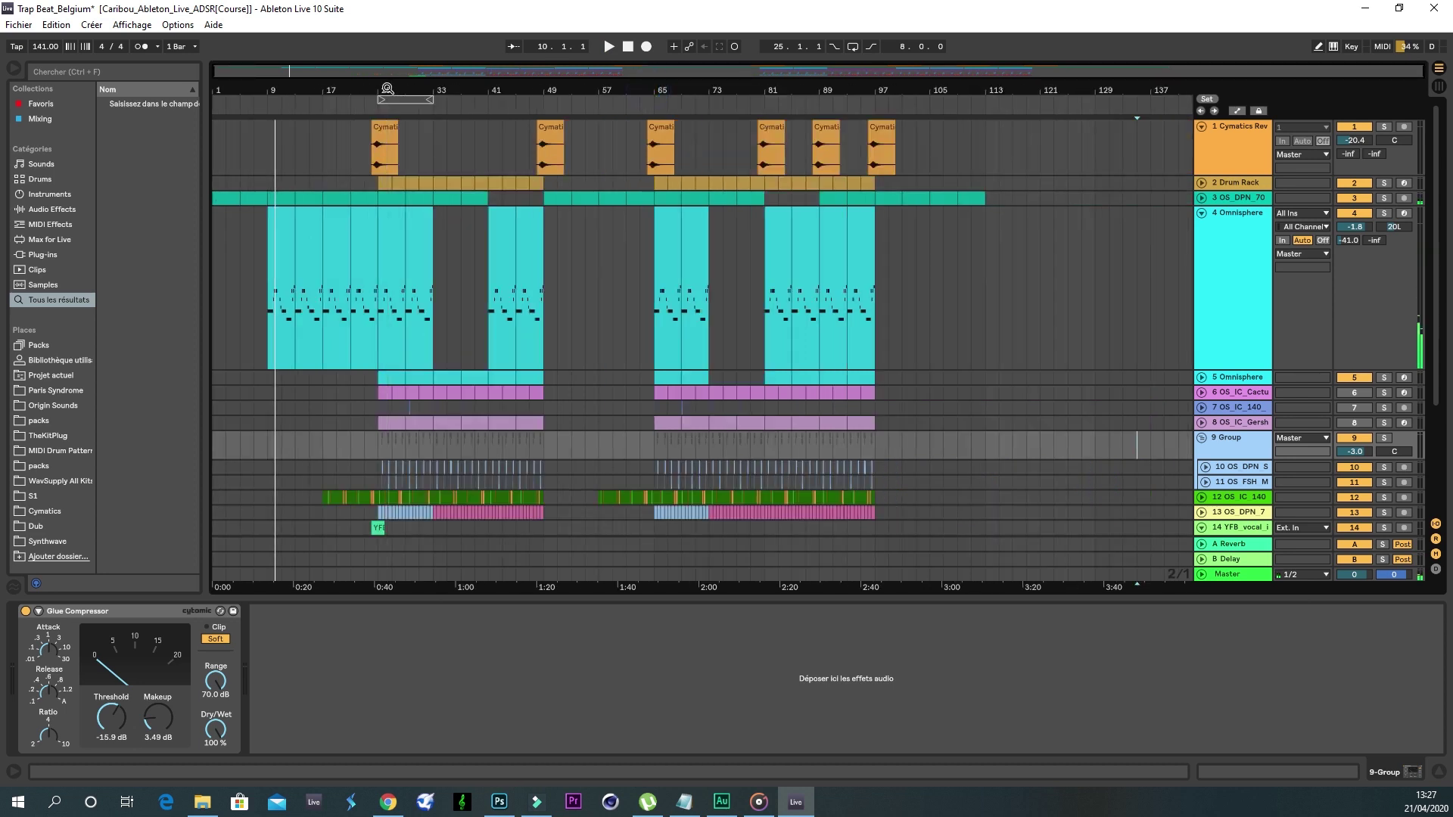